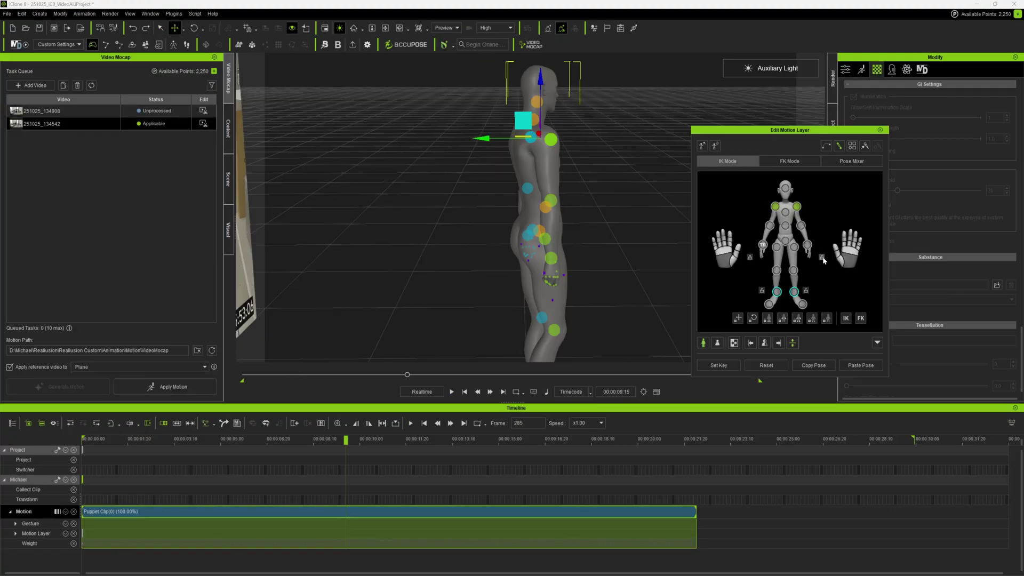
Nudge the shoulder effector slightly left and follow the walking character during playback
{"action": "left_click_drag", "start_coordinate": [483, 139], "coordinate": [482, 140]}
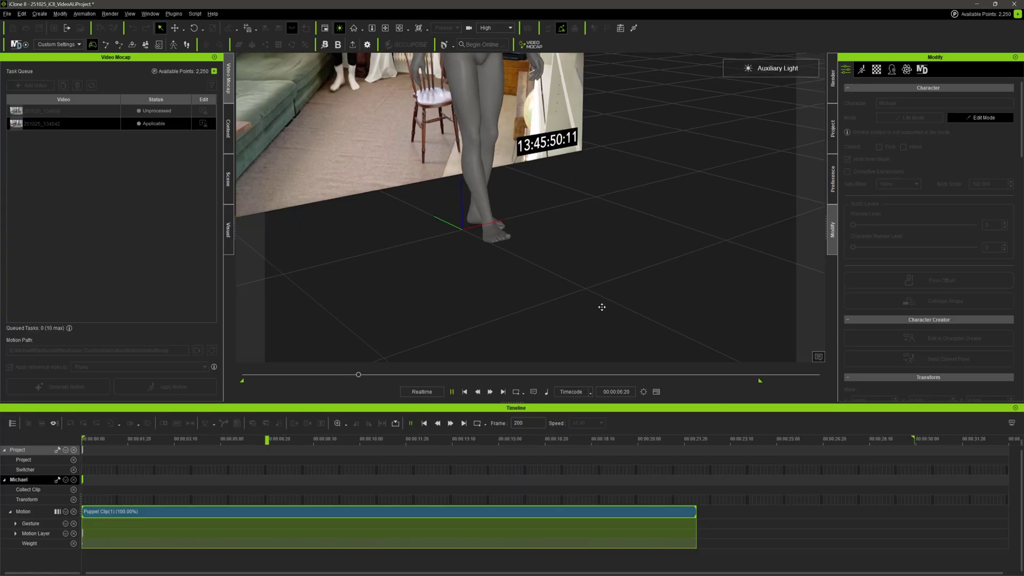
{"action": "middle_click_drag", "start_coordinate": [590, 299], "coordinate": [639, 302]}
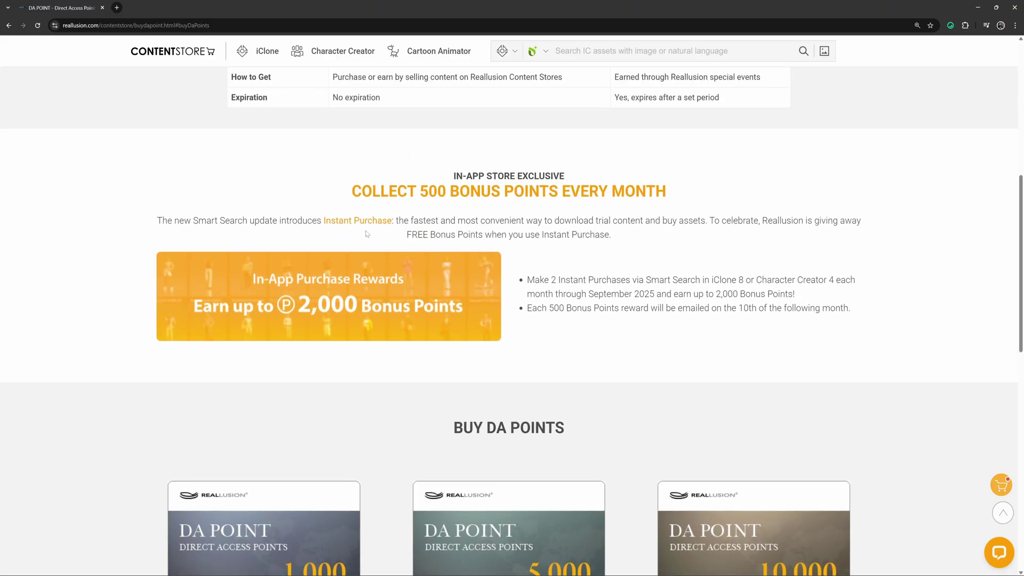
{"action": "scroll", "coordinate": [367, 234], "scroll_direction": "up", "scroll_amount": 8}
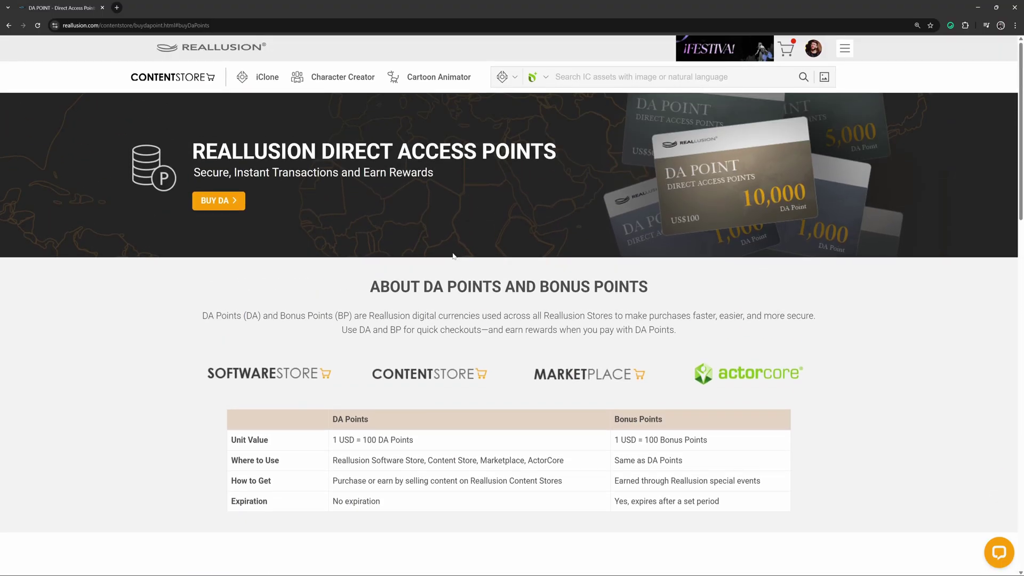
{"action": "scroll", "coordinate": [454, 256], "scroll_direction": "down", "scroll_amount": 10}
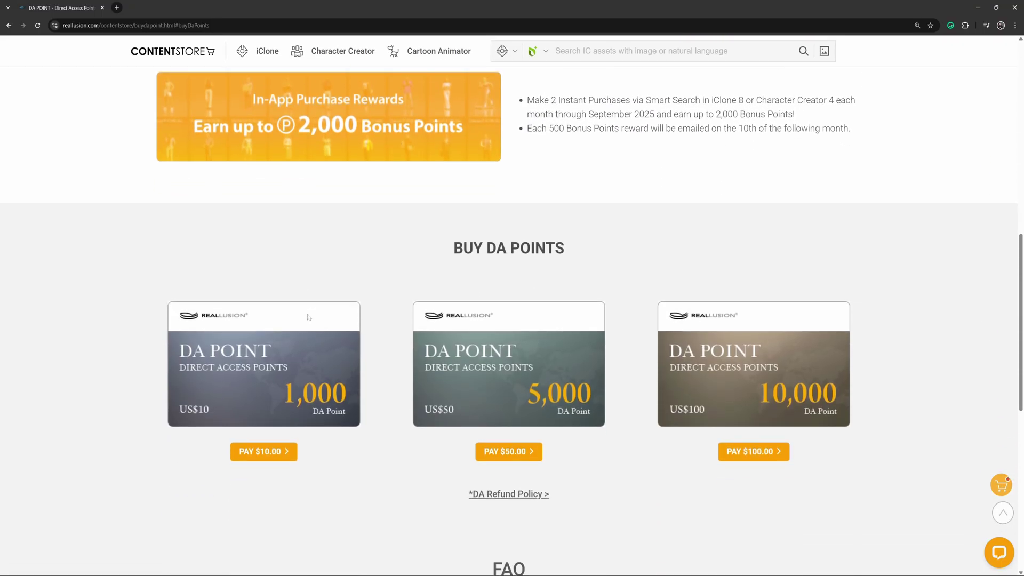
{"action": "scroll", "coordinate": [308, 317], "scroll_direction": "down", "scroll_amount": 2}
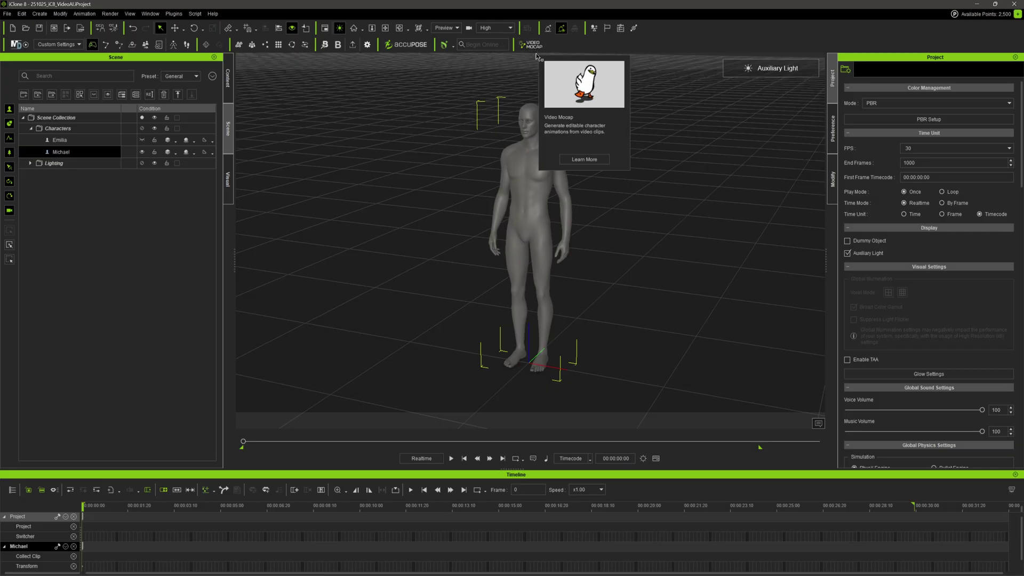
Open the Video Mocap workspace and bring up the Load Video Clip browser
{"action": "left_click", "coordinate": [172, 14]}
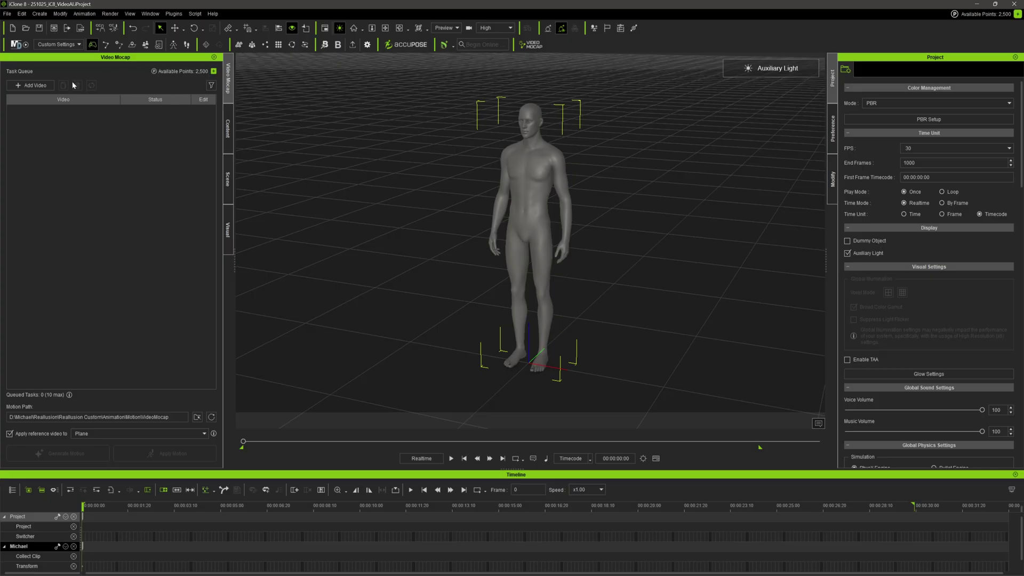
{"action": "left_click", "coordinate": [31, 86]}
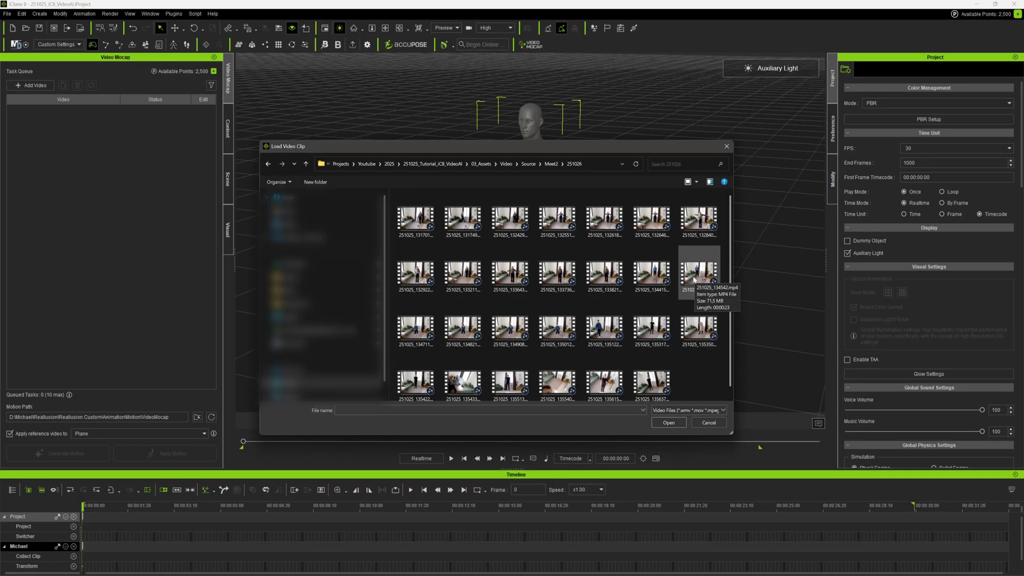
Load clip 251025_134542, trim its start to 00:00:24, and apply the settings
{"action": "double_click", "coordinate": [694, 280]}
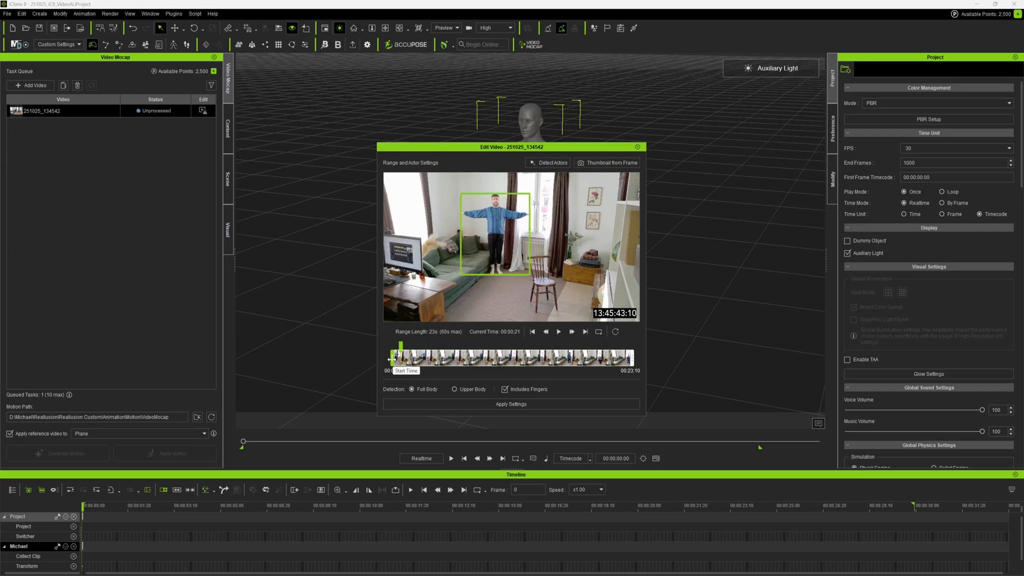
{"action": "left_click_drag", "start_coordinate": [395, 358], "coordinate": [401, 358]}
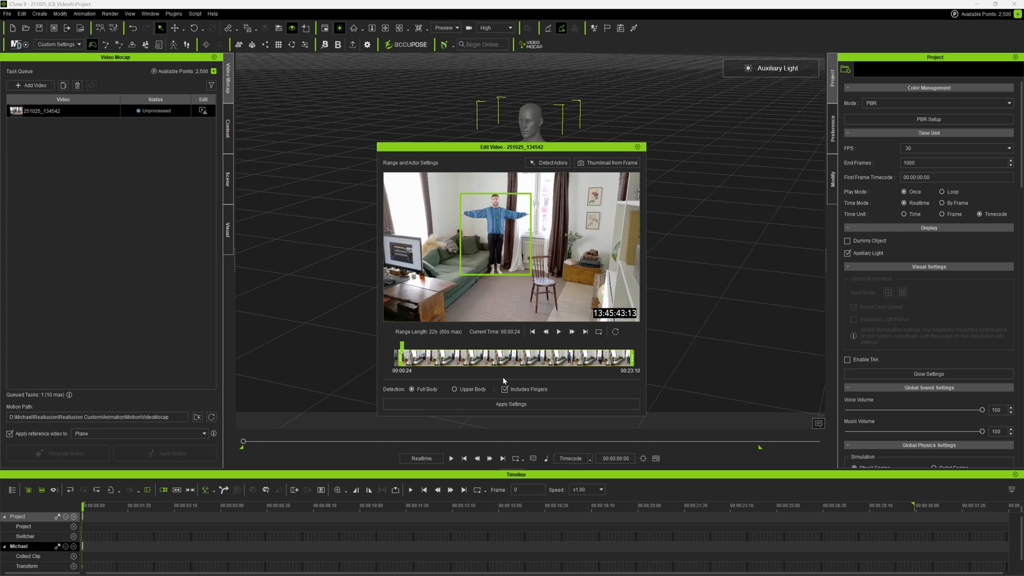
{"action": "key", "text": "Return"}
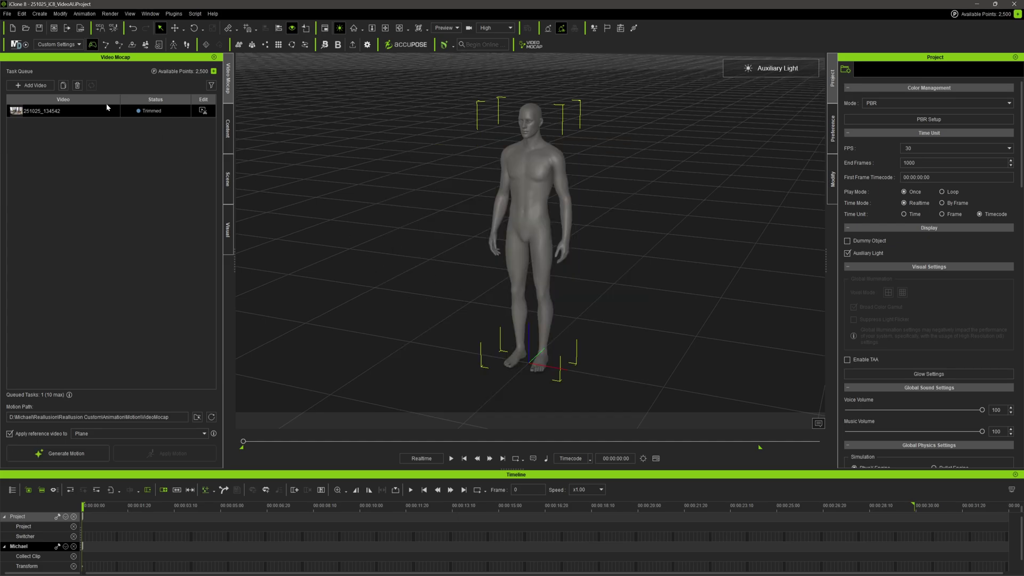
Add clip 251025_134908 to the queue with its default settings
{"action": "left_click", "coordinate": [31, 86]}
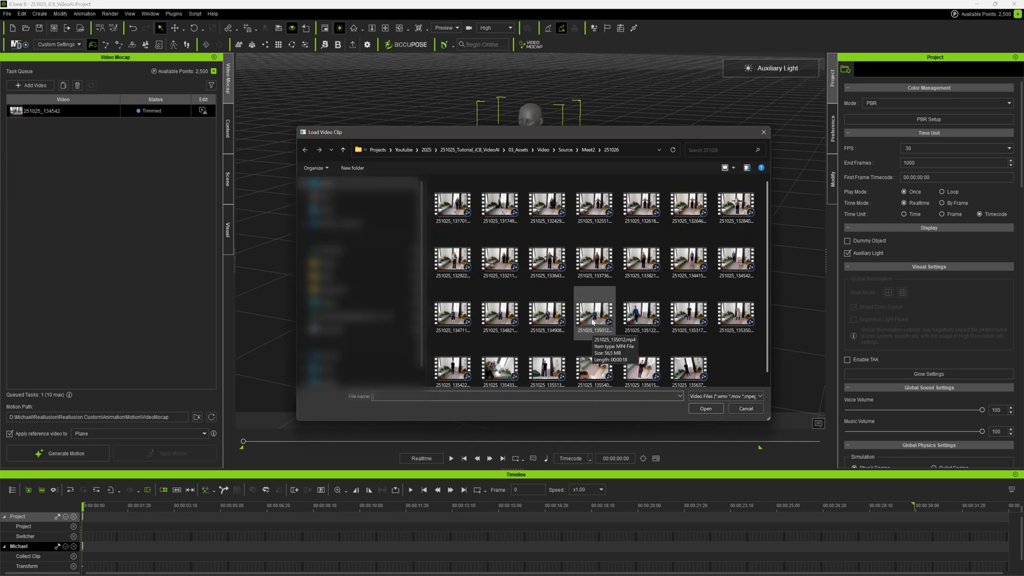
{"action": "double_click", "coordinate": [553, 319]}
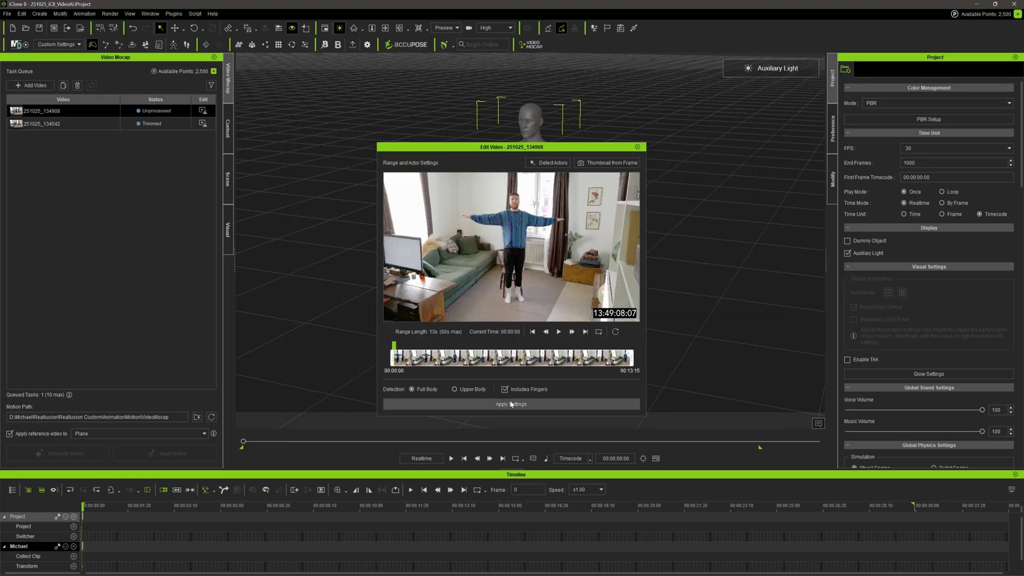
{"action": "left_click", "coordinate": [513, 405]}
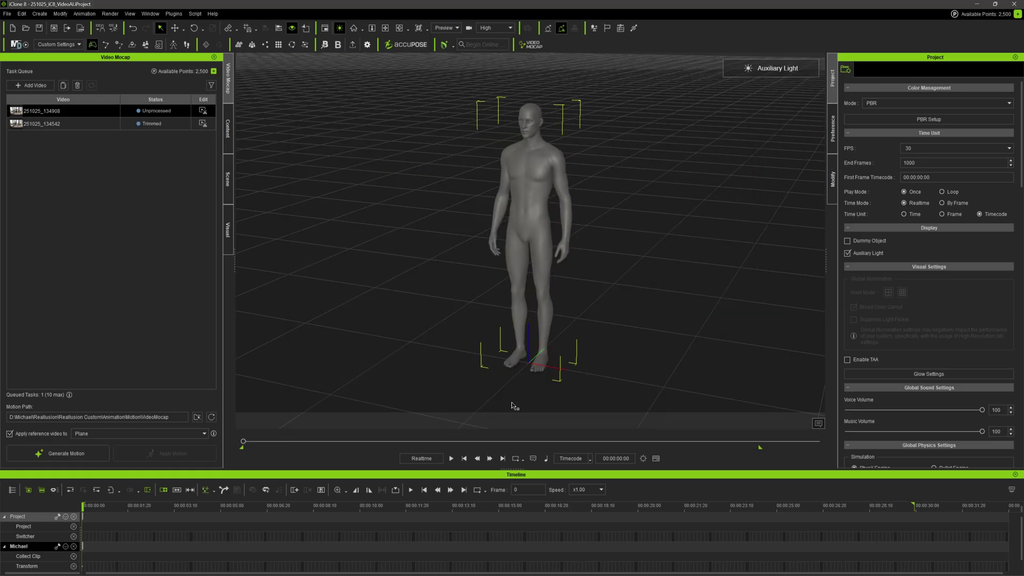
Show 251025_134542's reference video on a Plane and request motion generation
{"action": "left_click", "coordinate": [148, 123]}
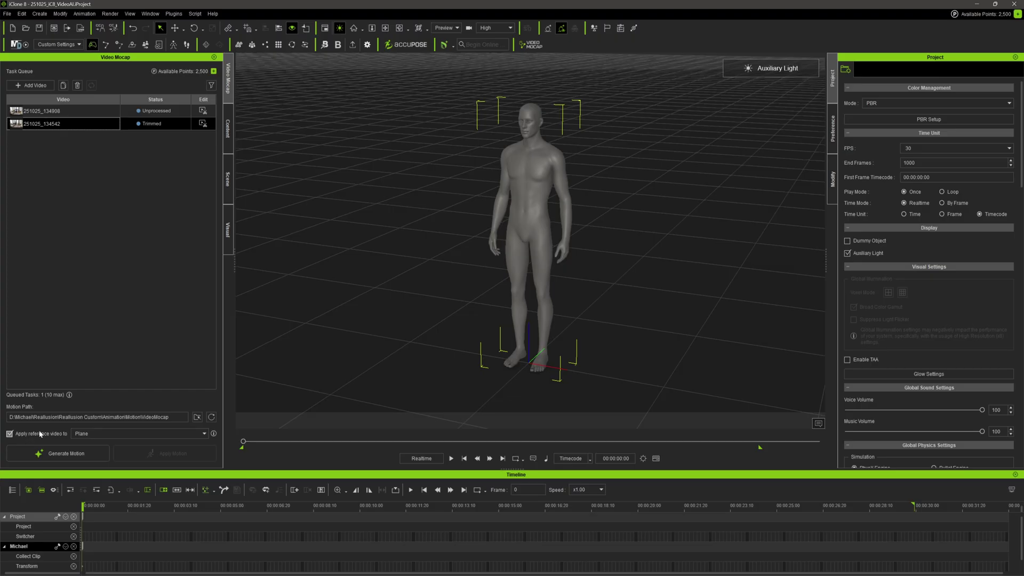
{"action": "left_click", "coordinate": [91, 433]}
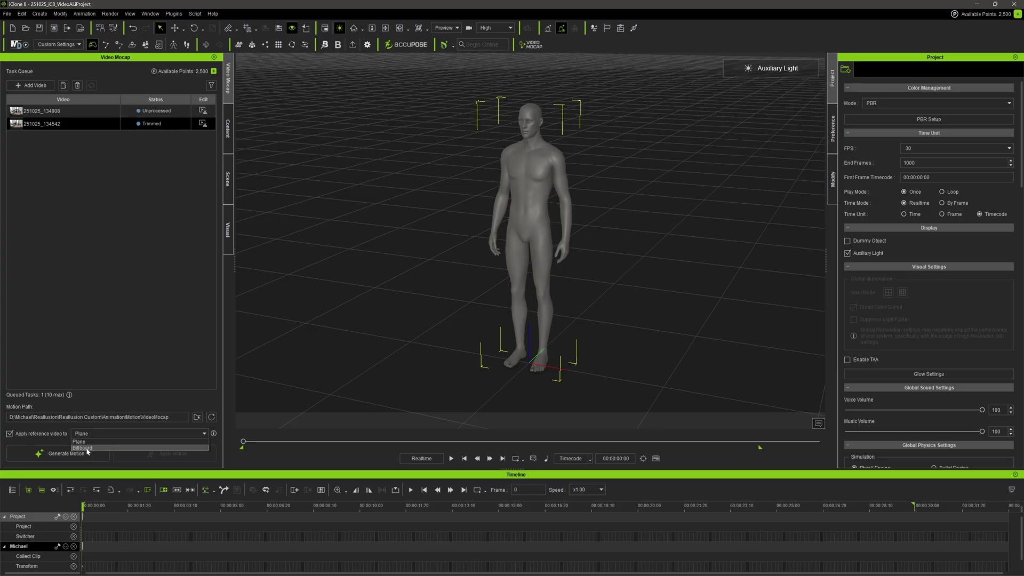
{"action": "left_click", "coordinate": [89, 434]}
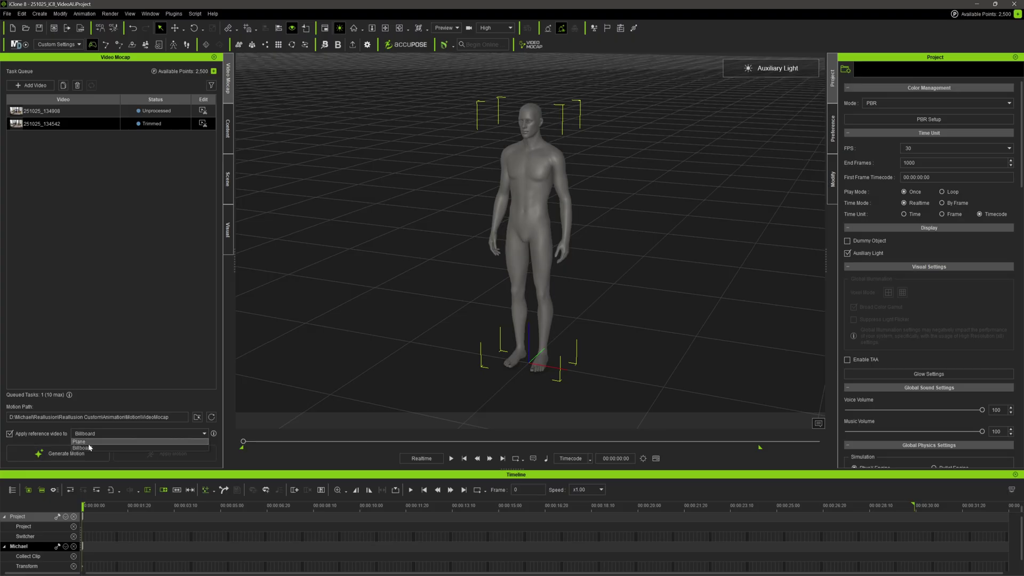
{"action": "left_click", "coordinate": [89, 443]}
{"action": "left_click", "coordinate": [68, 453]}
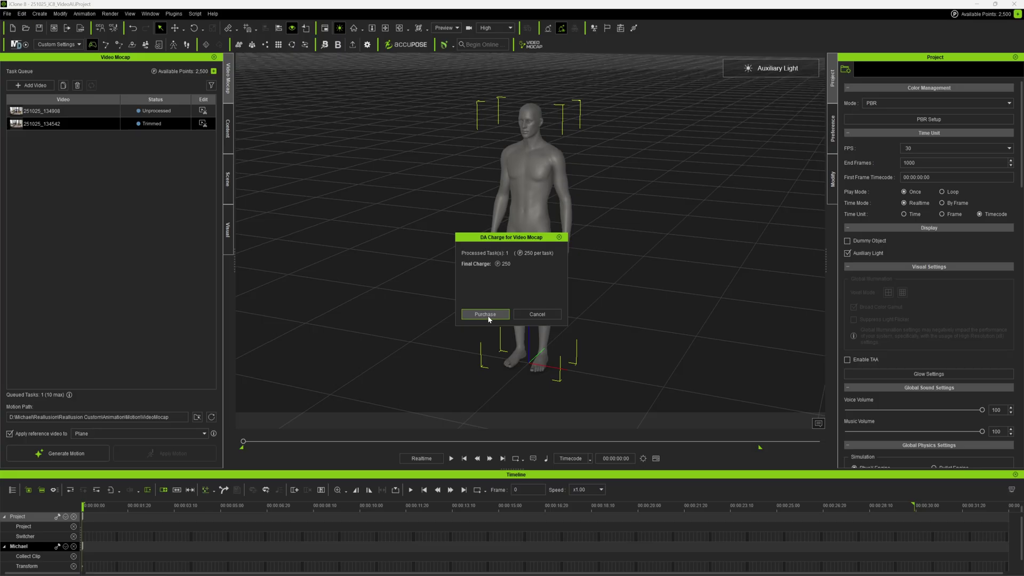
Pay 250 points to process 251025_134542, then apply its motion to the character
{"action": "left_click", "coordinate": [485, 314]}
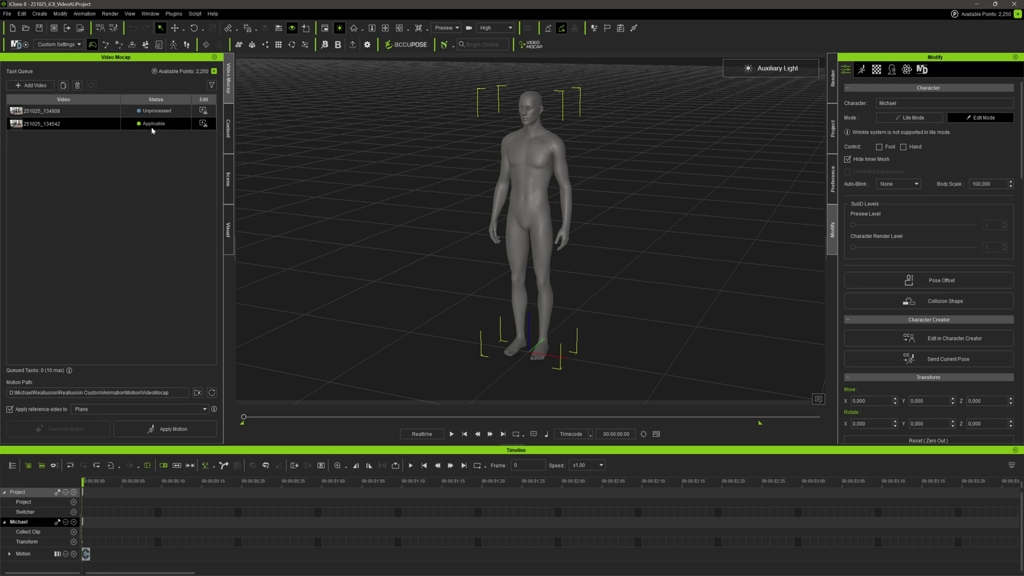
{"action": "left_click", "coordinate": [151, 126]}
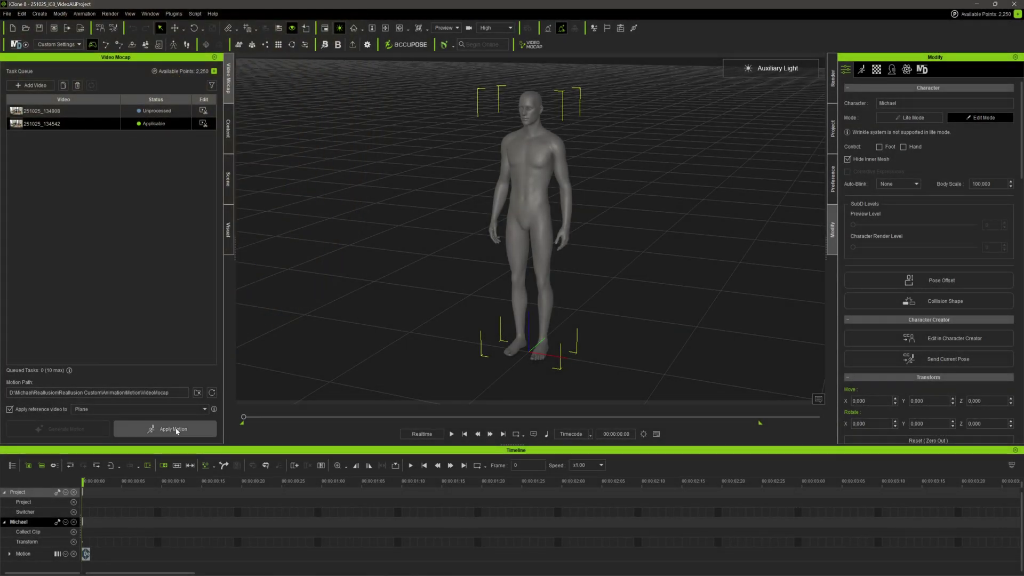
{"action": "left_click", "coordinate": [175, 430]}
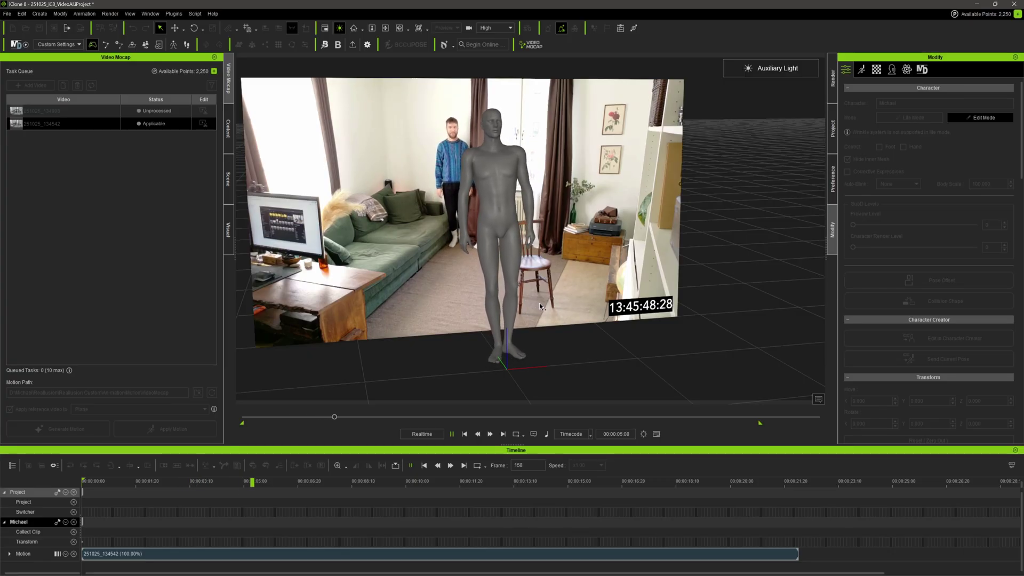
Pan the viewport to follow the character's playback down toward its feet
{"action": "mouse_move", "coordinate": [534, 301]}
{"action": "middle_mouse_down"}
{"action": "mouse_move", "coordinate": [533, 292]}
{"action": "mouse_move", "coordinate": [556, 319]}
{"action": "mouse_move", "coordinate": [548, 311]}
{"action": "middle_mouse_up"}
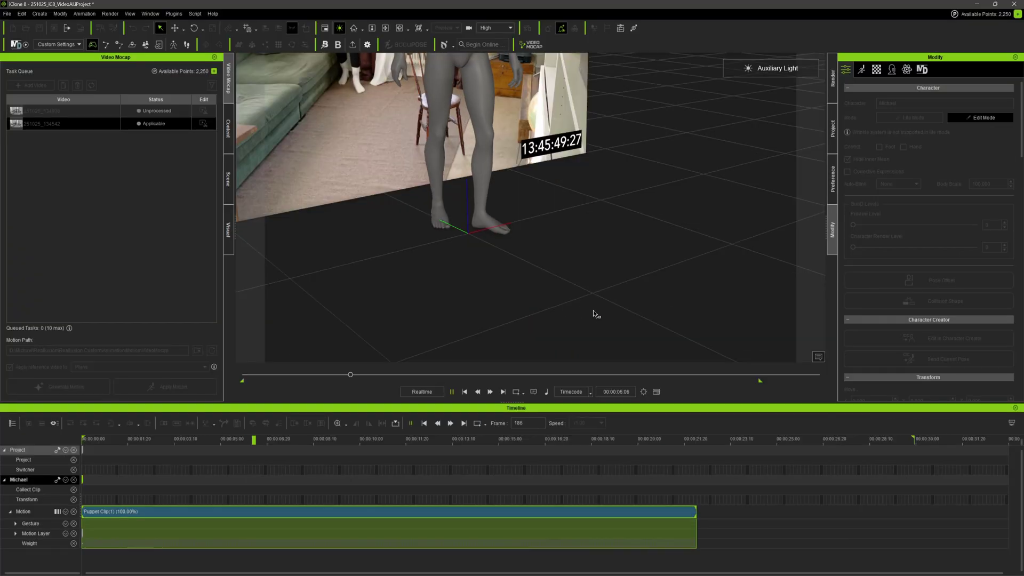
{"action": "middle_click_drag", "start_coordinate": [595, 301], "coordinate": [635, 297]}
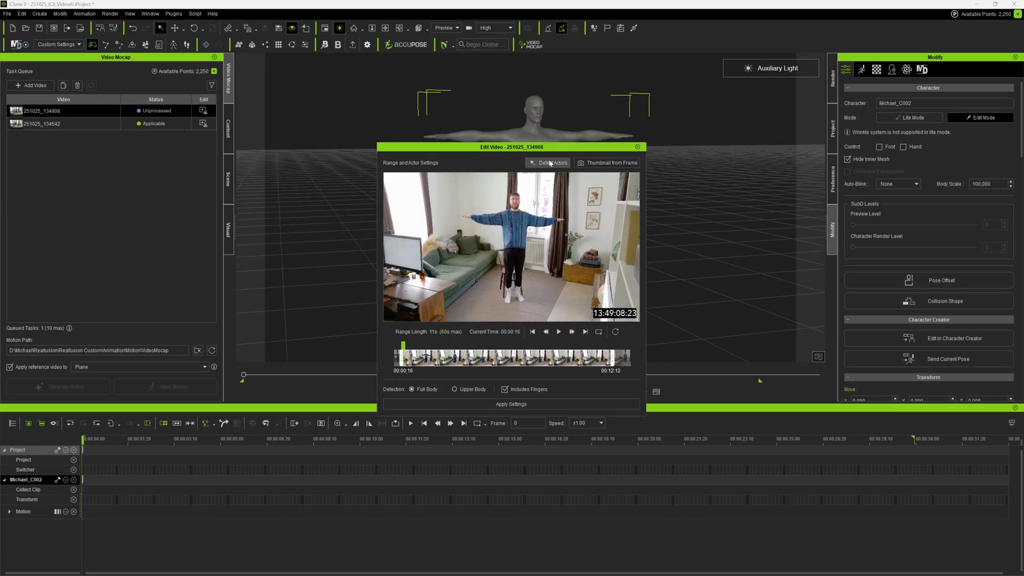
Detect the actor, generate 251025_134908's motion for 250 points, and apply it to the second character
{"action": "left_click", "coordinate": [550, 163]}
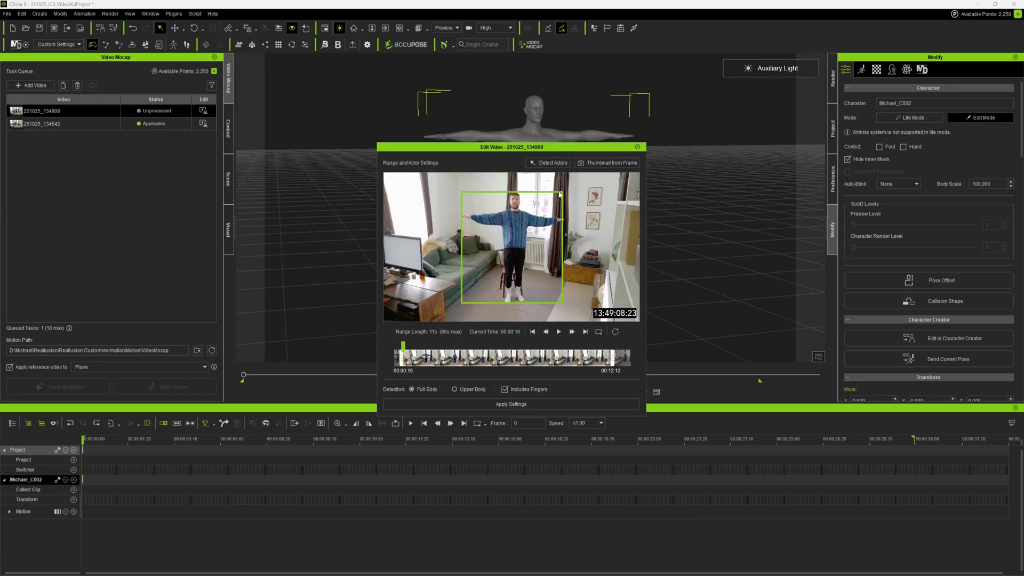
{"action": "left_click", "coordinate": [506, 404]}
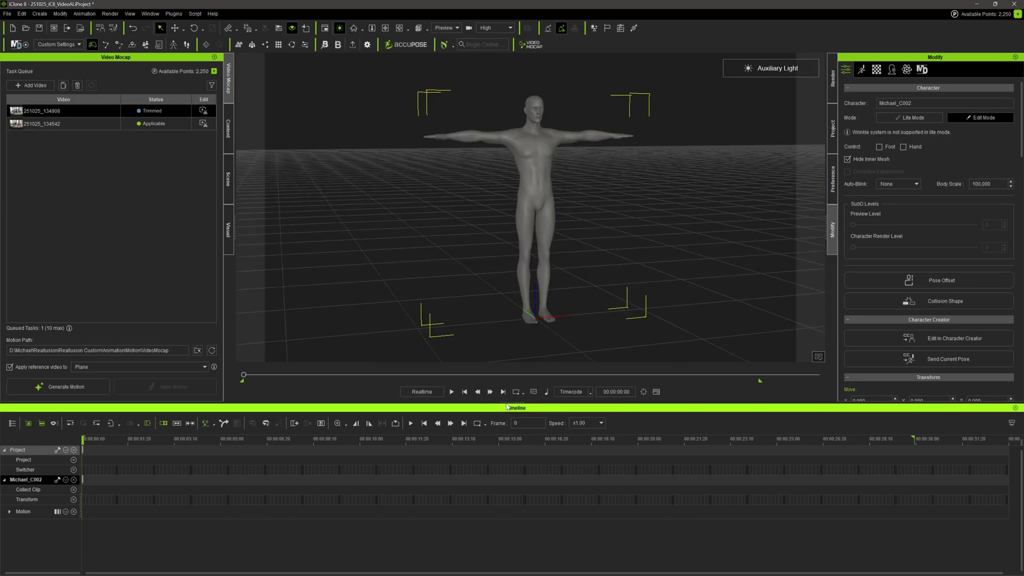
{"action": "left_click", "coordinate": [64, 387]}
{"action": "left_click", "coordinate": [483, 315]}
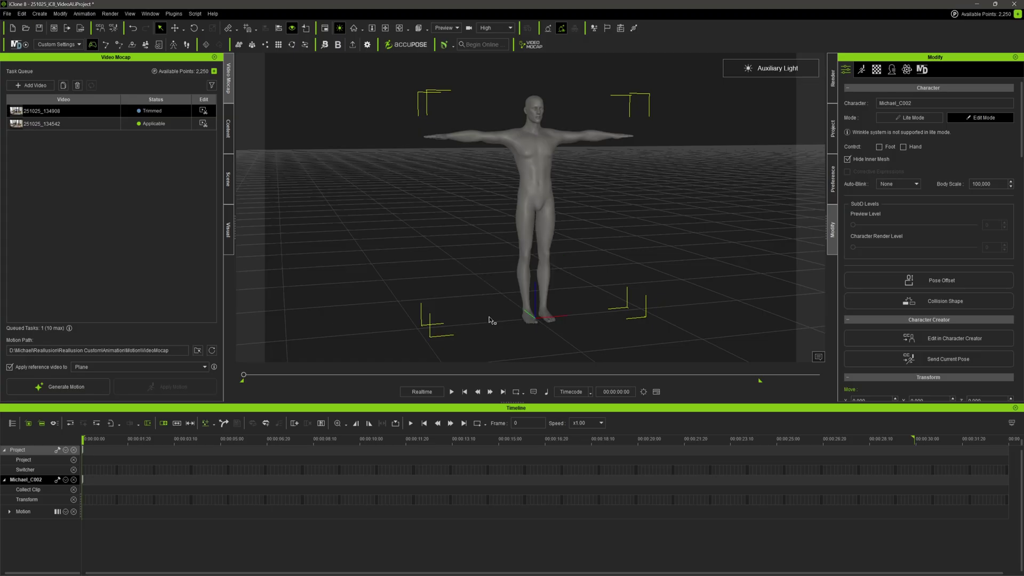
{"action": "left_click", "coordinate": [169, 387]}
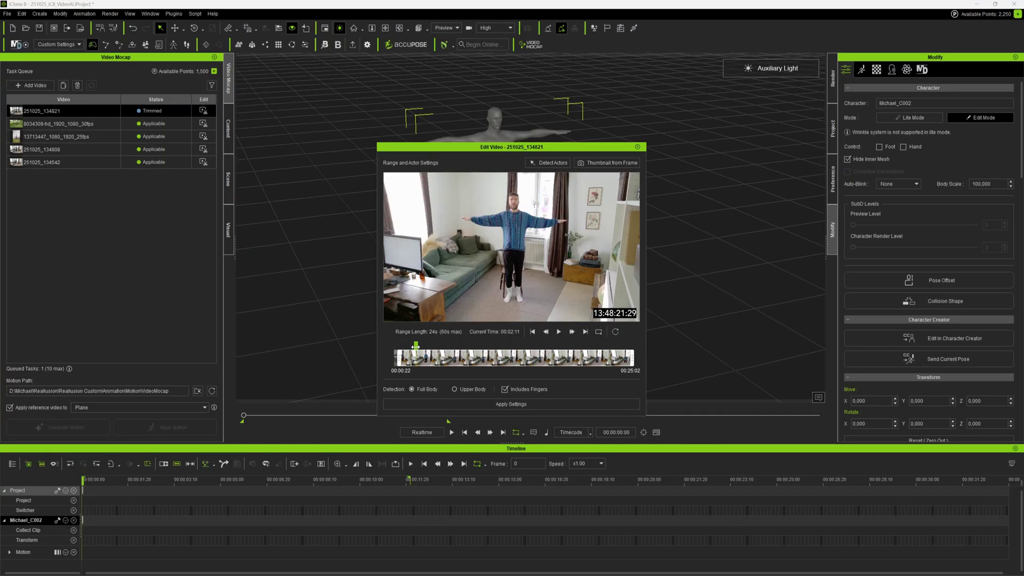
{"action": "left_click_drag", "start_coordinate": [416, 347], "coordinate": [462, 347]}
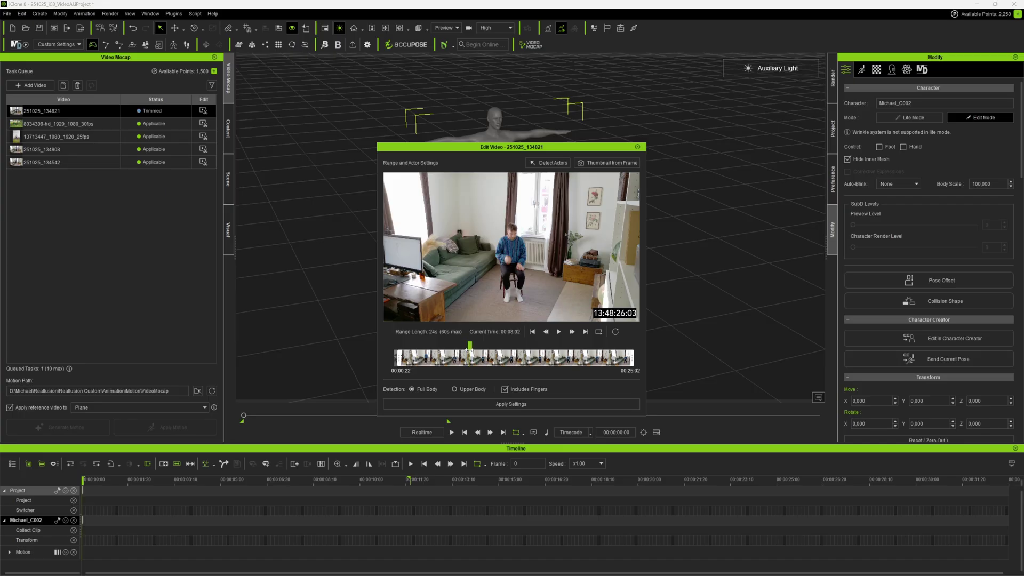
Apply clip 251025_132646's trimmed settings to Emilia_C001 and apply its generated motion
{"action": "left_click", "coordinate": [509, 241]}
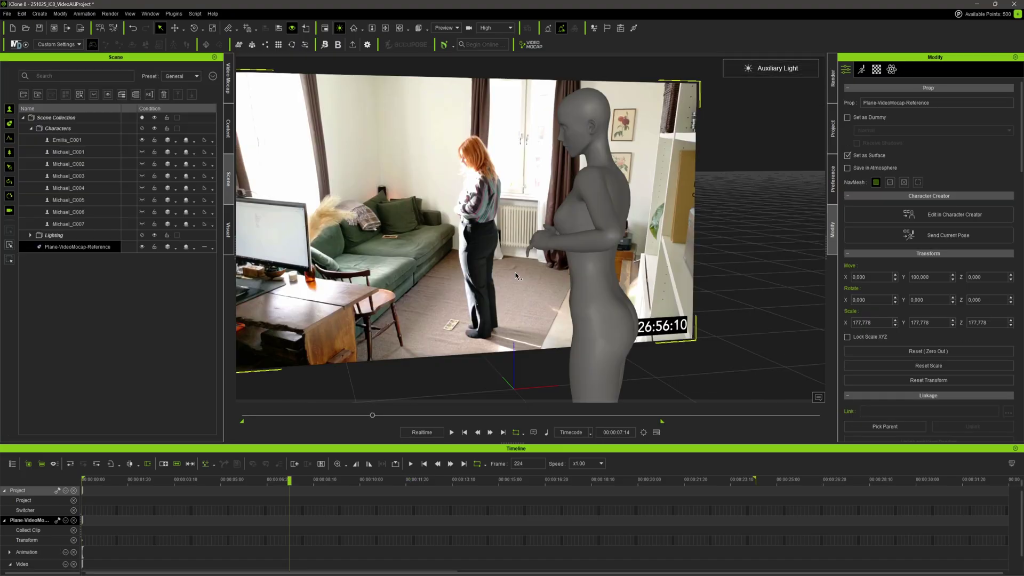
{"action": "left_click", "coordinate": [576, 247]}
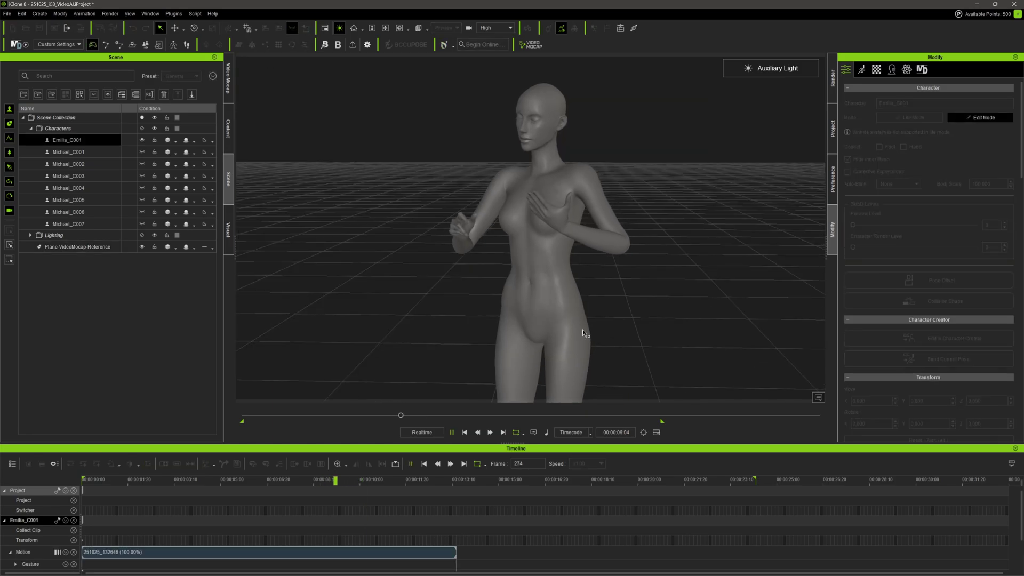
{"action": "right_click_drag", "start_coordinate": [601, 327], "coordinate": [507, 325]}
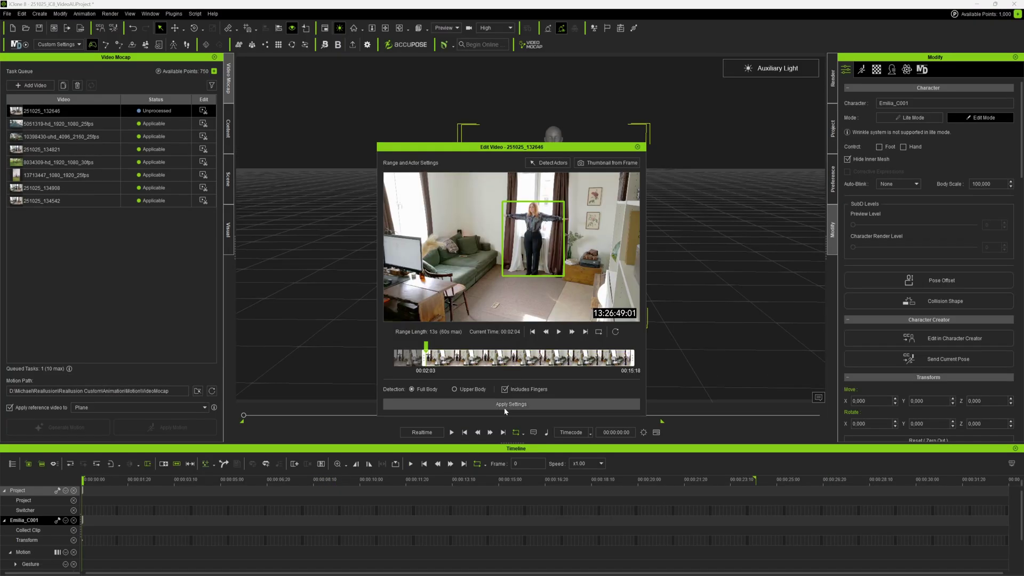
{"action": "left_click", "coordinate": [506, 405]}
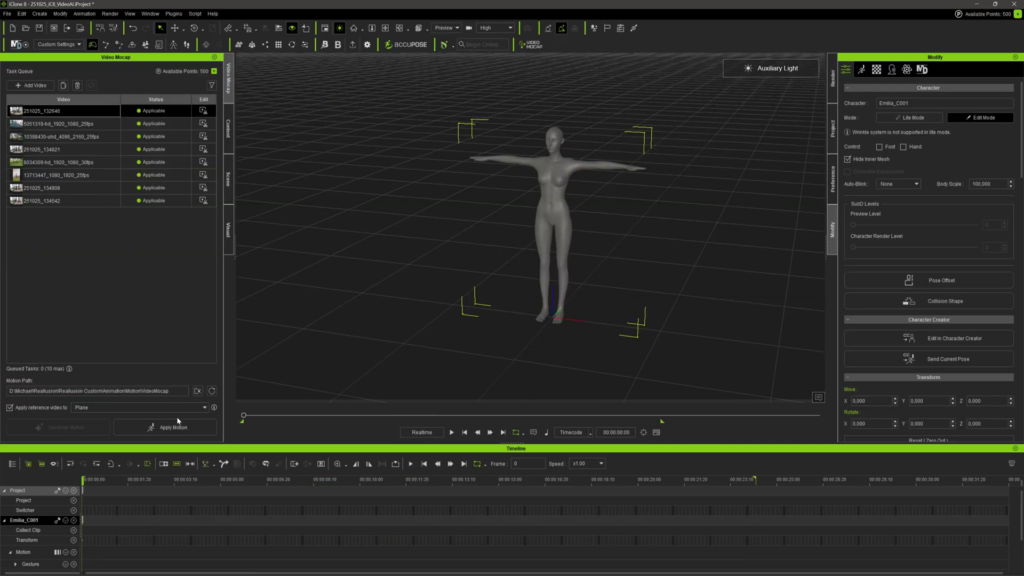
{"action": "left_click", "coordinate": [175, 428]}
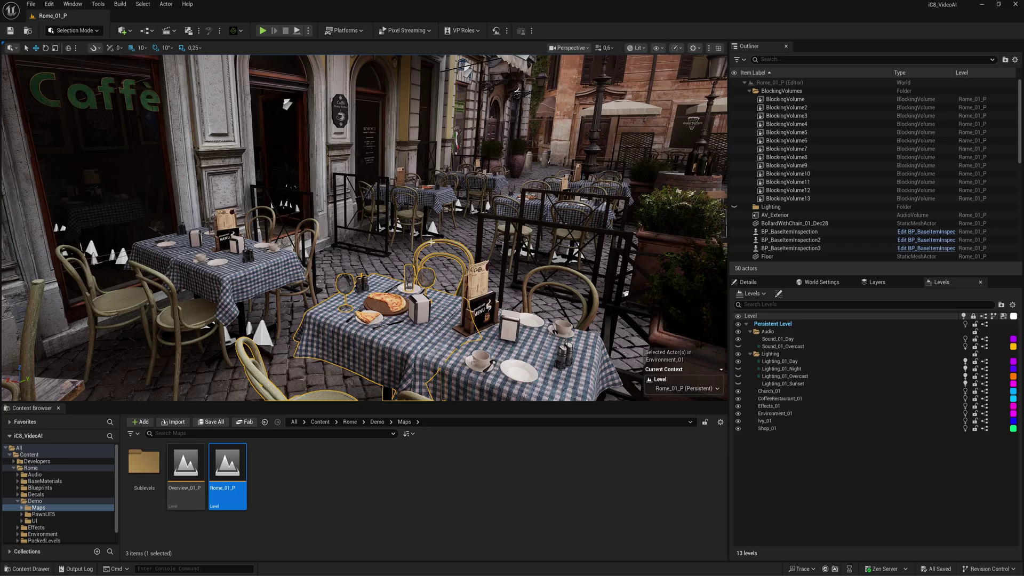
Export sm_Chair_01_01 from the Unreal café scene and convert it into iClone as an FBX prop
{"action": "right_click", "coordinate": [432, 245]}
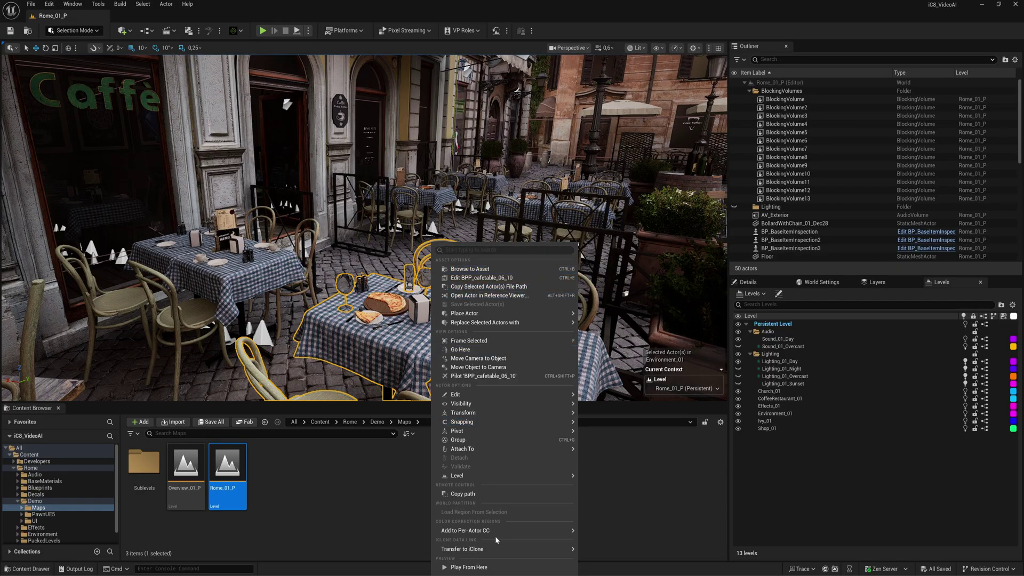
{"action": "mouse_move", "coordinate": [491, 551]}
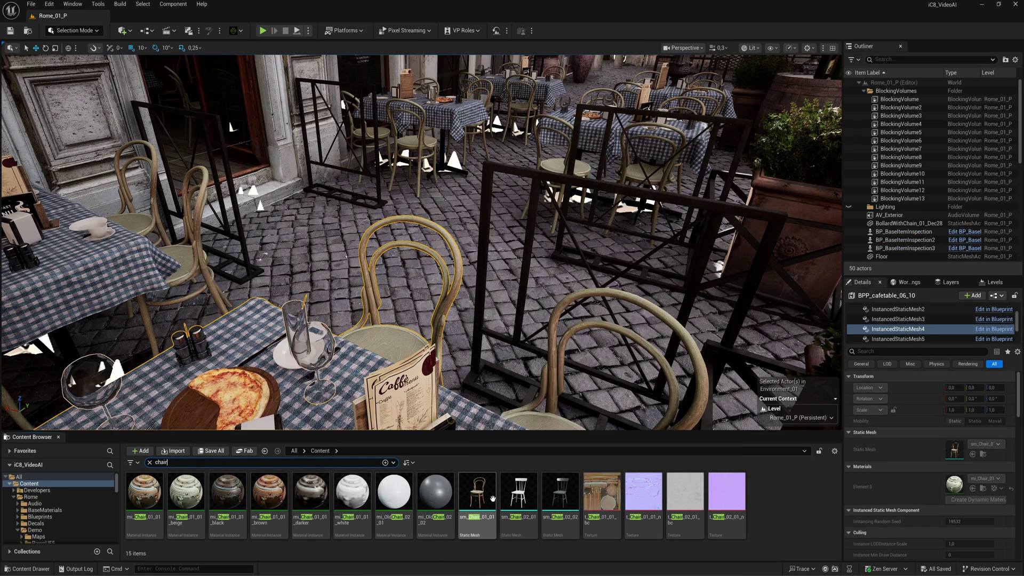
{"action": "right_click", "coordinate": [486, 498]}
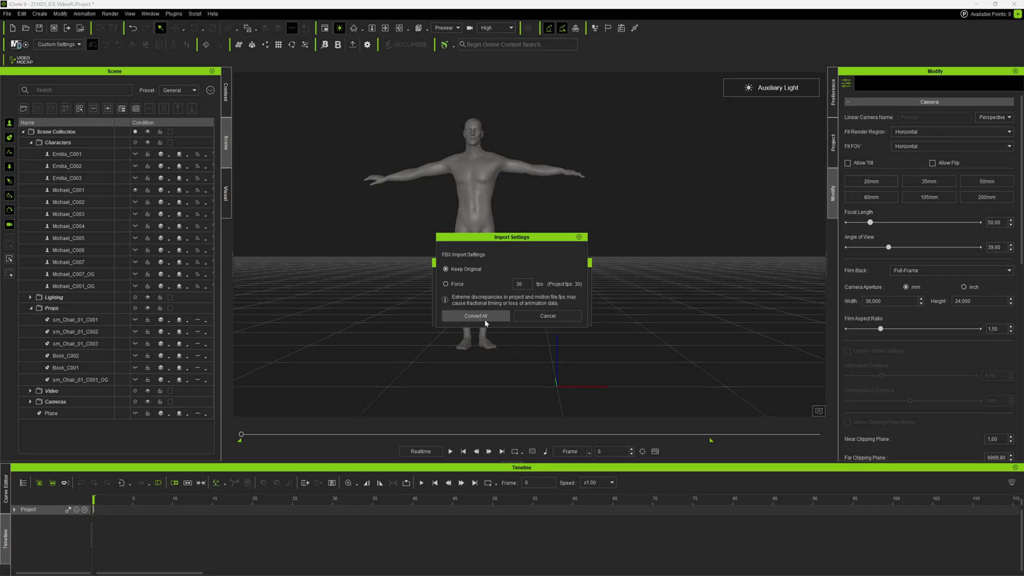
{"action": "left_click", "coordinate": [486, 320]}
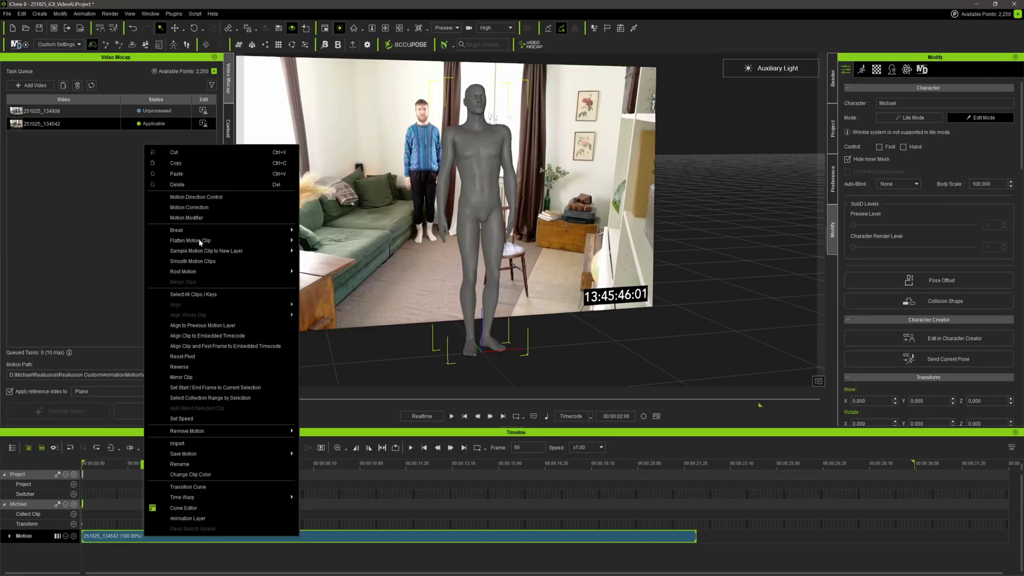
Reshape Michael's mocap clip with the Motion Modifier and confirm the adjustments
{"action": "left_click", "coordinate": [191, 217]}
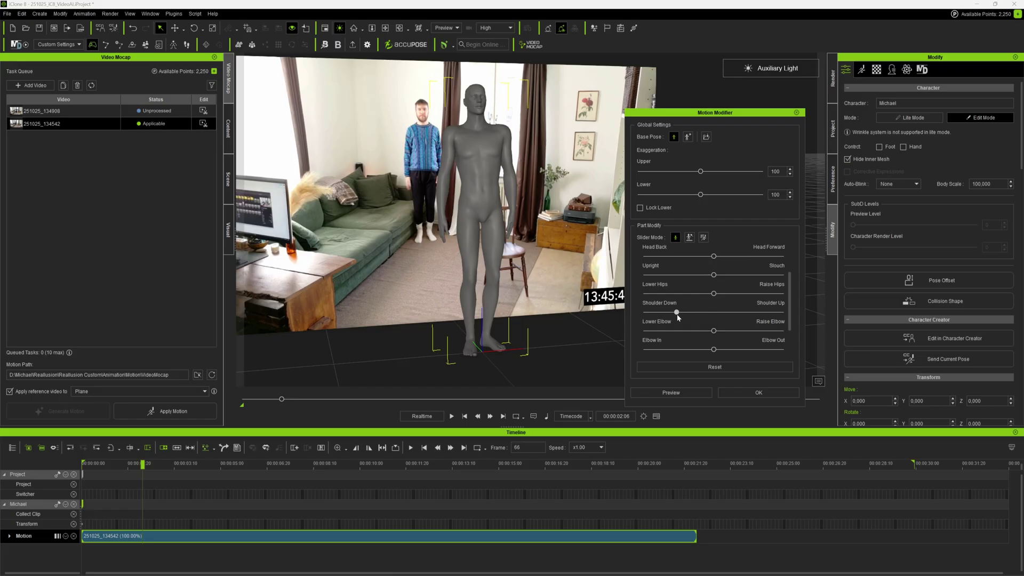
{"action": "left_click", "coordinate": [746, 392]}
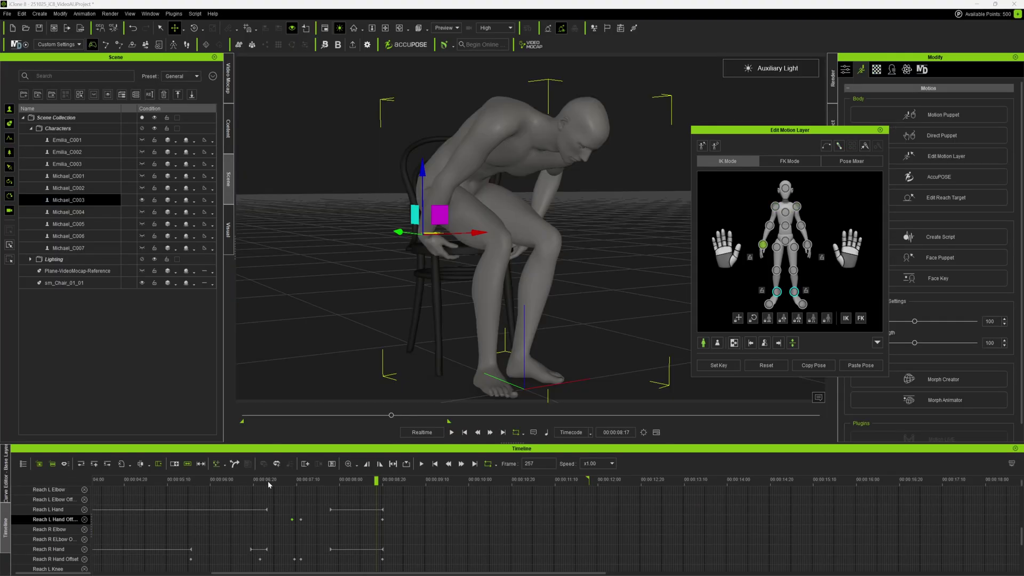
Play the edited scene from about 6 s, with the grey character reaching toward the chair
{"action": "left_click", "coordinate": [242, 484]}
{"action": "key", "text": "space"}
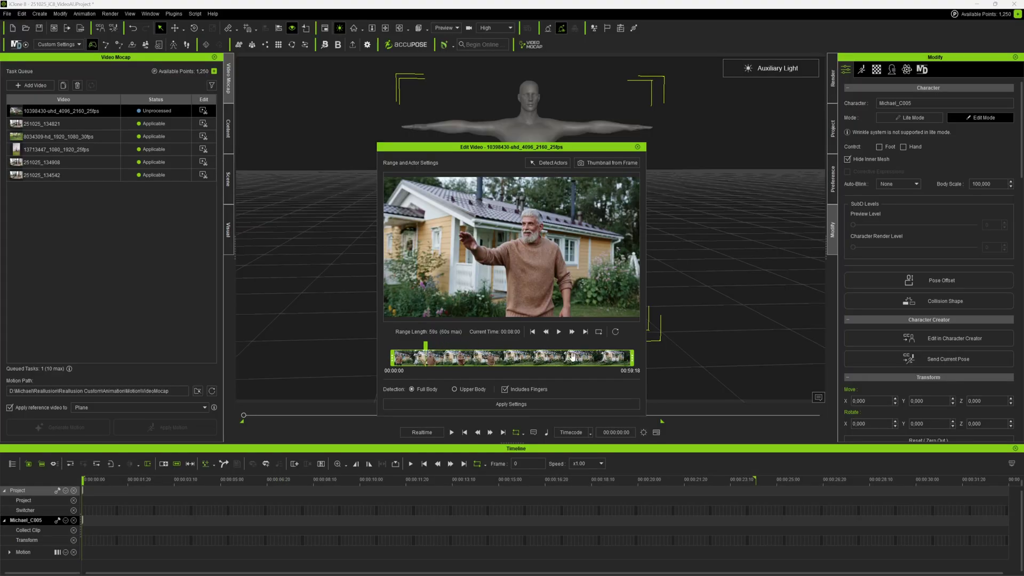
Trim the 10398430 video to a 9-second range and apply the upper-body detection settings
{"action": "left_click_drag", "start_coordinate": [632, 359], "coordinate": [433, 358]}
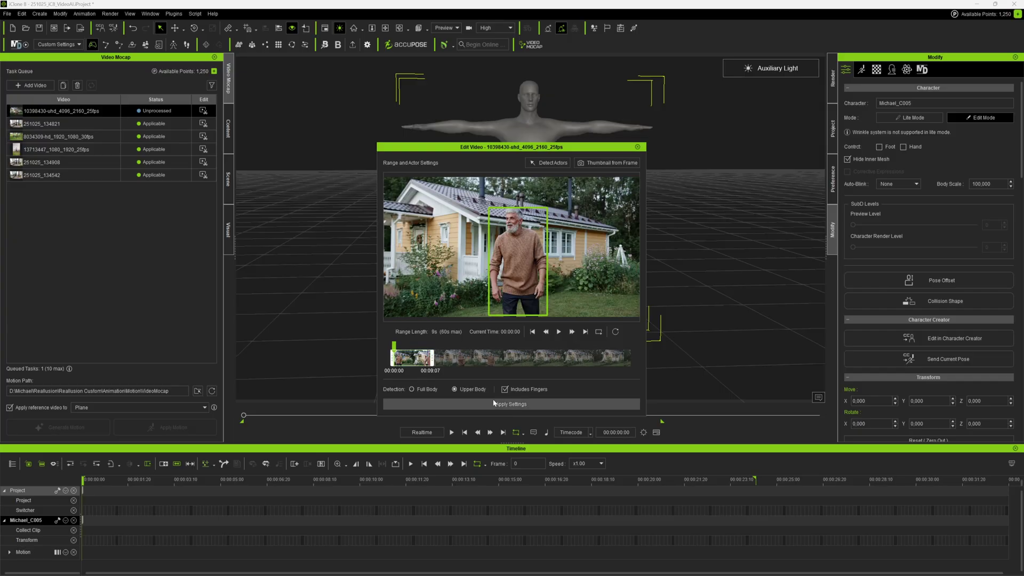
{"action": "left_click", "coordinate": [468, 404]}
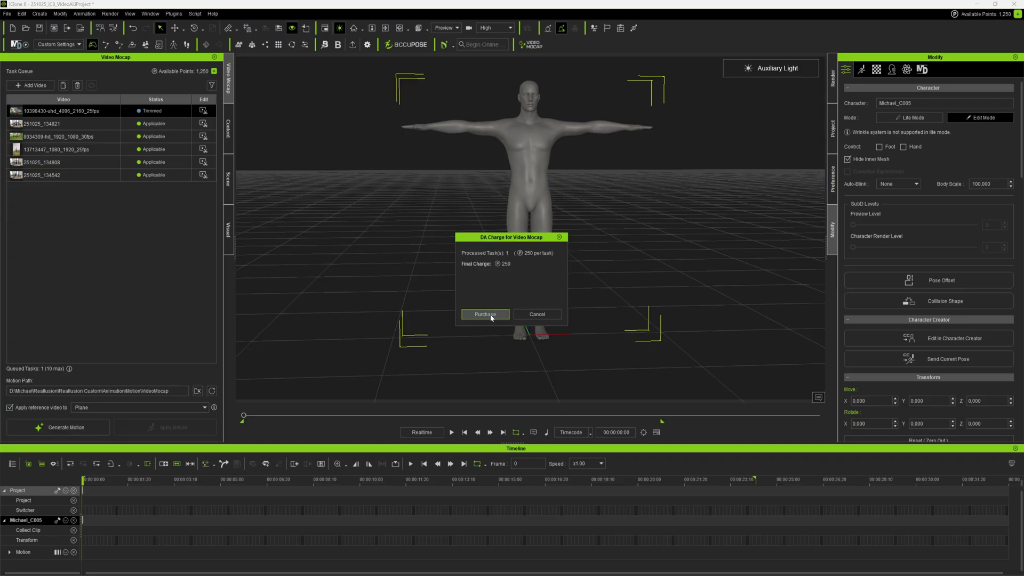
Pay the 250-point charge and apply the generated 10398430 motion to Michael_C005
{"action": "left_click", "coordinate": [486, 315]}
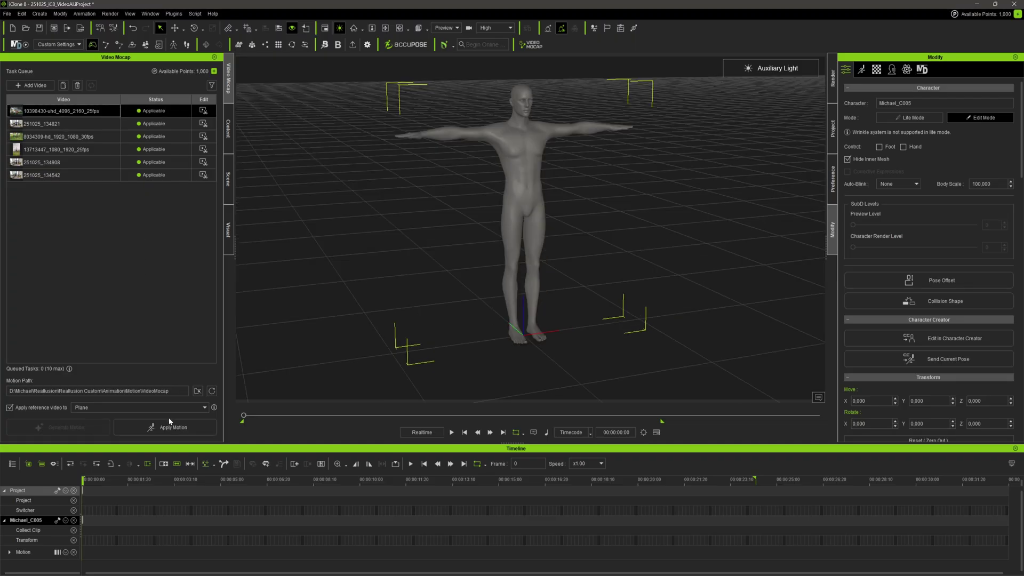
{"action": "left_click", "coordinate": [170, 427]}
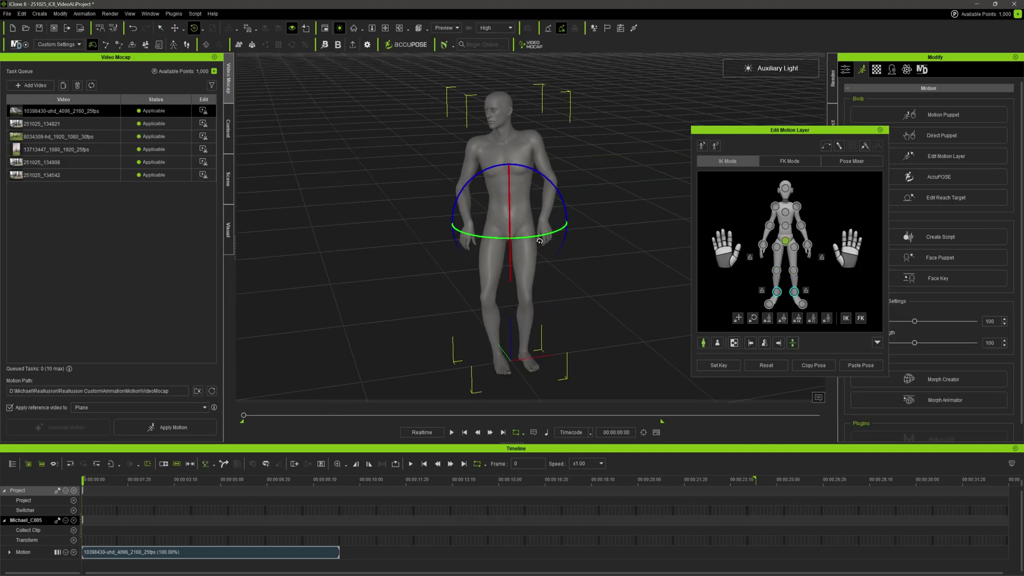
Select a foot effector and view Michael_C005's frisbee throw up close beside the reference plane
{"action": "left_click", "coordinate": [525, 363]}
{"action": "right_click_drag", "start_coordinate": [523, 320], "coordinate": [566, 306]}
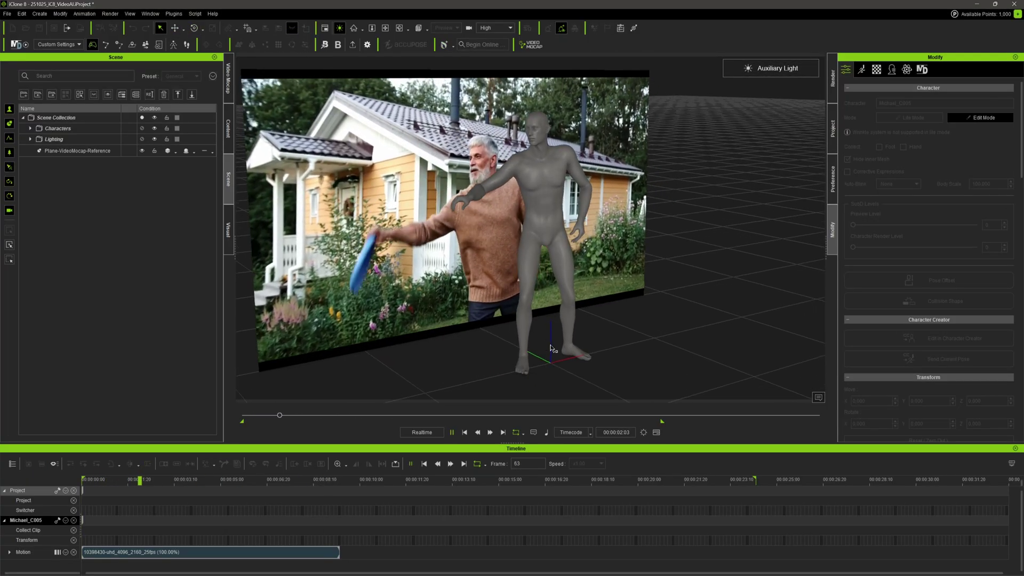
{"action": "scroll", "coordinate": [627, 354], "scroll_direction": "up", "scroll_amount": 1}
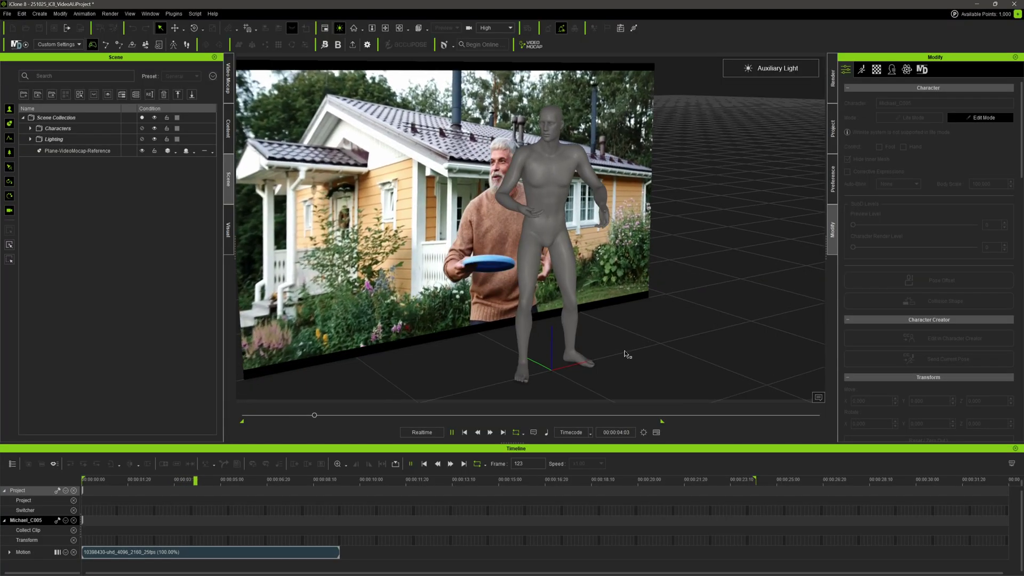
{"action": "scroll", "coordinate": [628, 354], "scroll_direction": "up", "scroll_amount": 1}
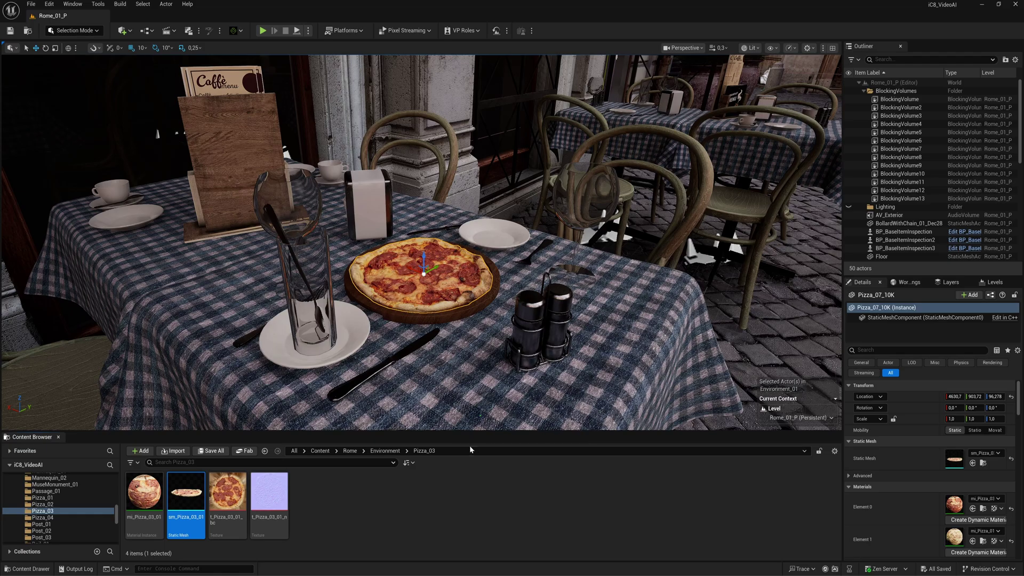
Export the sm_Pizza_03_01 mesh from the Content Browser through Asset Actions
{"action": "right_click", "coordinate": [186, 499]}
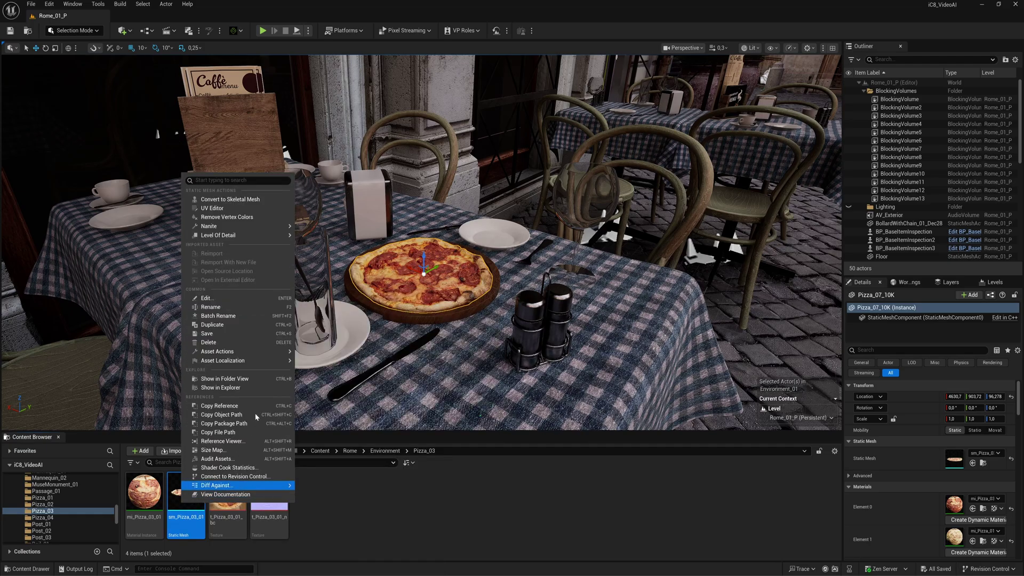
{"action": "mouse_move", "coordinate": [232, 352]}
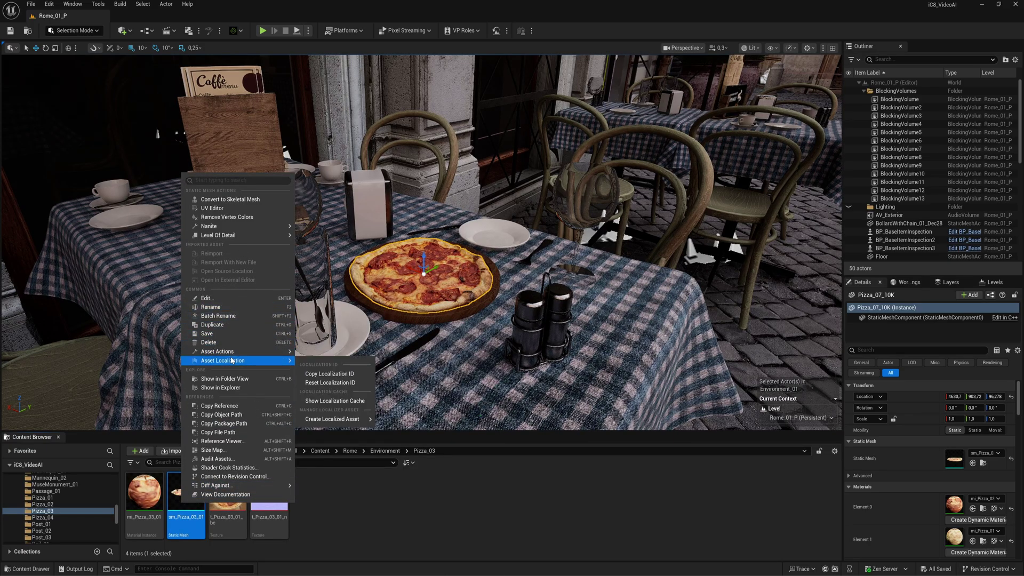
{"action": "left_click", "coordinate": [320, 404]}
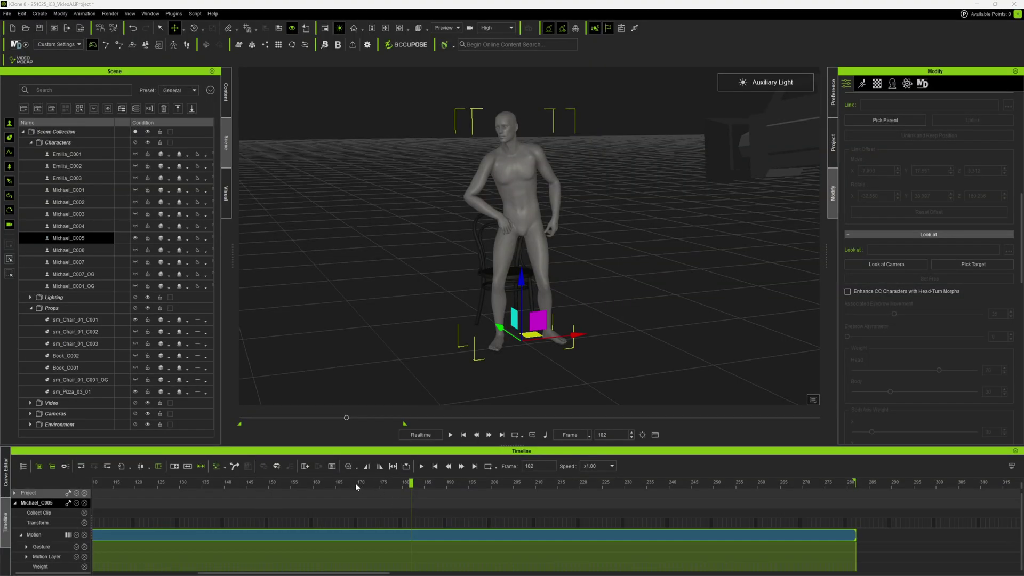
{"action": "left_click_drag", "start_coordinate": [355, 482], "coordinate": [212, 488]}
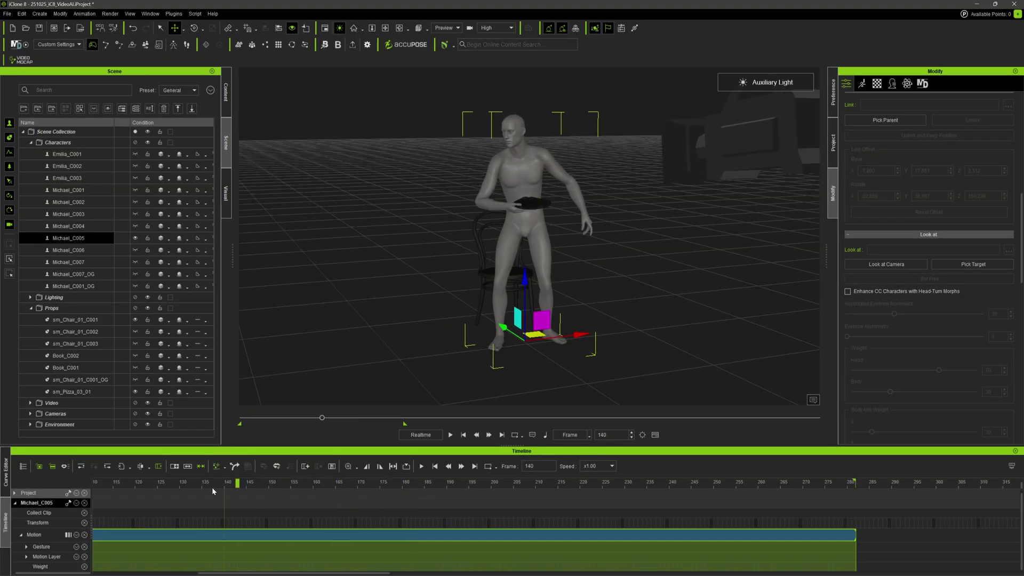
{"action": "key", "text": "space"}
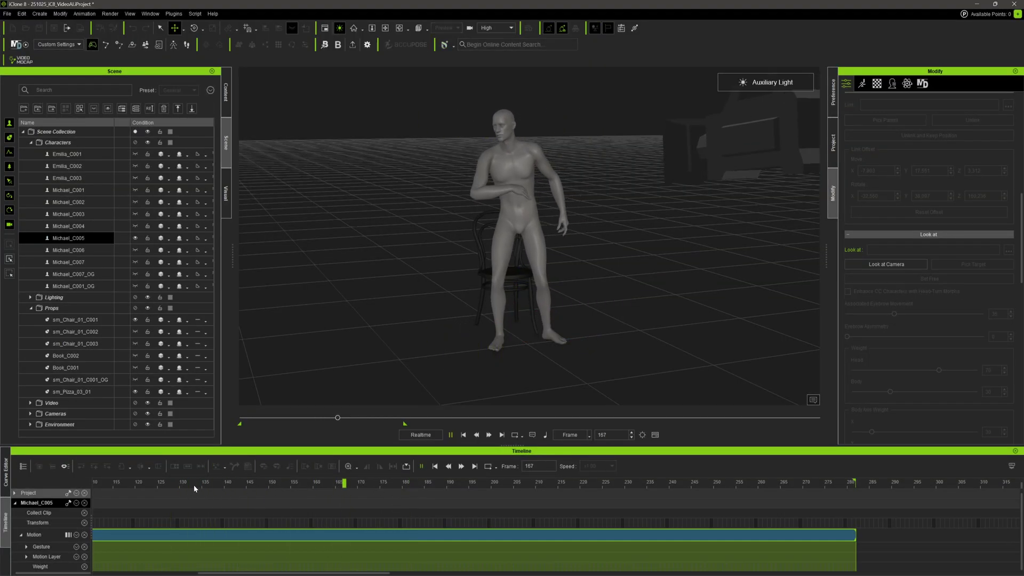
{"action": "key", "text": "space"}
{"action": "left_click", "coordinate": [170, 483]}
{"action": "key", "text": "space"}
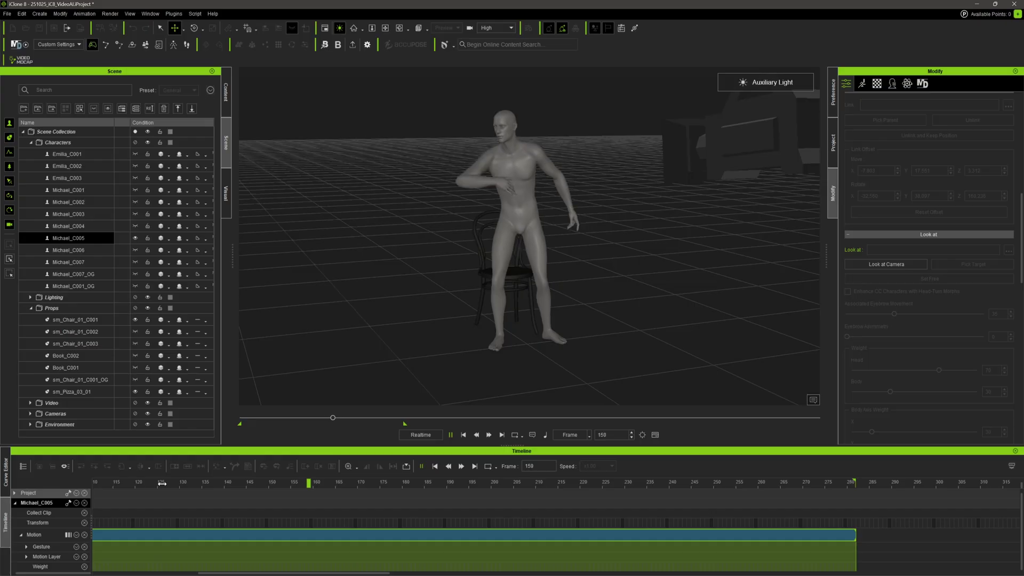
{"action": "key", "text": "space"}
{"action": "left_click", "coordinate": [104, 482]}
{"action": "key", "text": "space"}
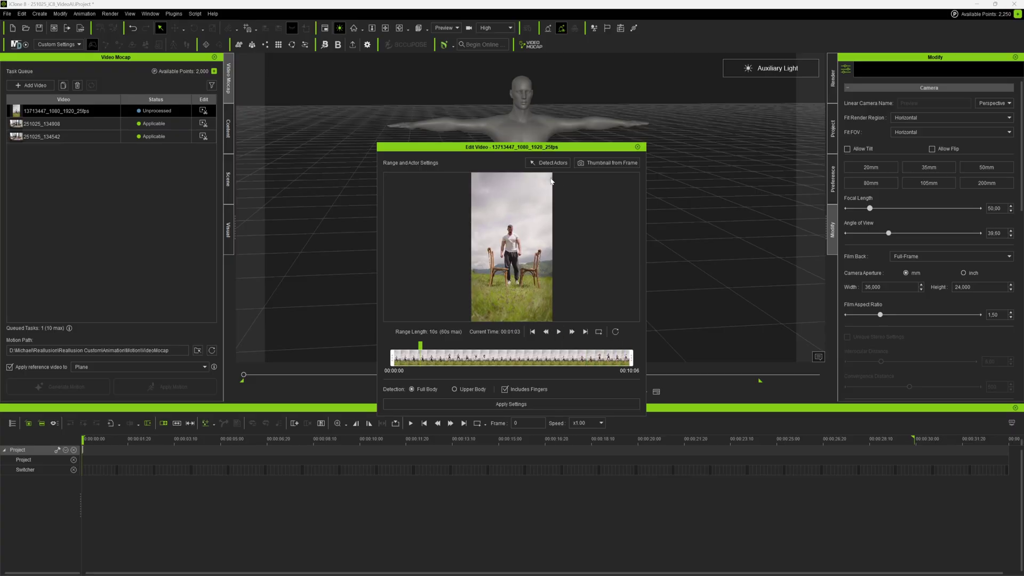
Generate motion from the trimmed 13713447 video for 250 points and select Michael_C002
{"action": "left_click", "coordinate": [511, 403]}
{"action": "left_click", "coordinate": [66, 387]}
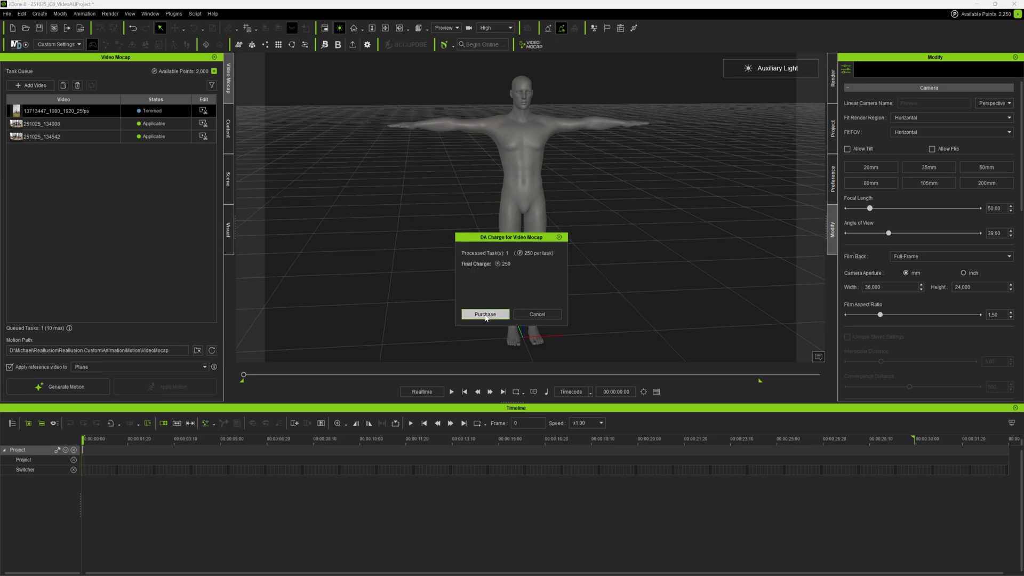
{"action": "left_click", "coordinate": [486, 317]}
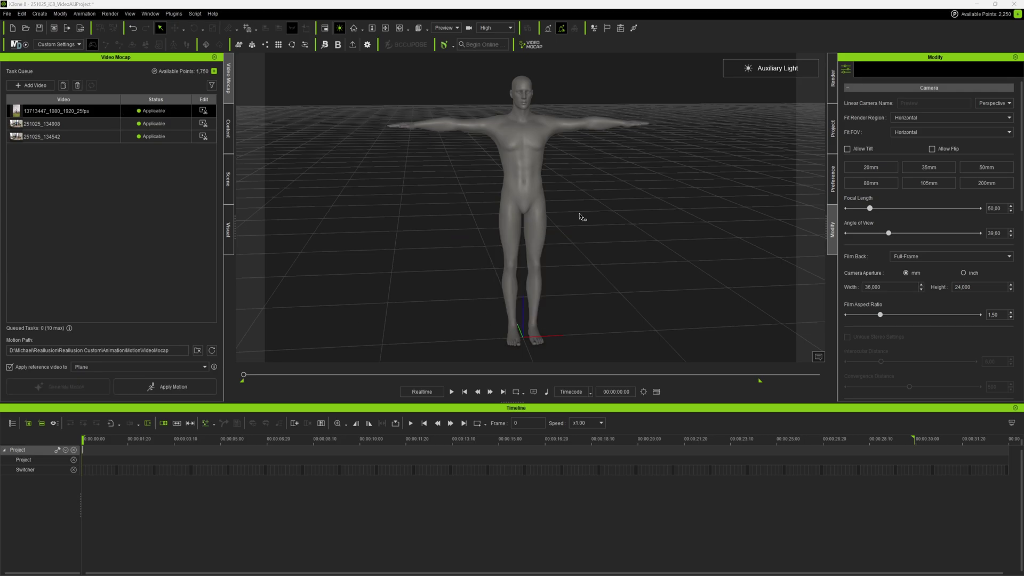
{"action": "left_click", "coordinate": [504, 215]}
{"action": "right_click_drag", "start_coordinate": [504, 215], "coordinate": [498, 201]}
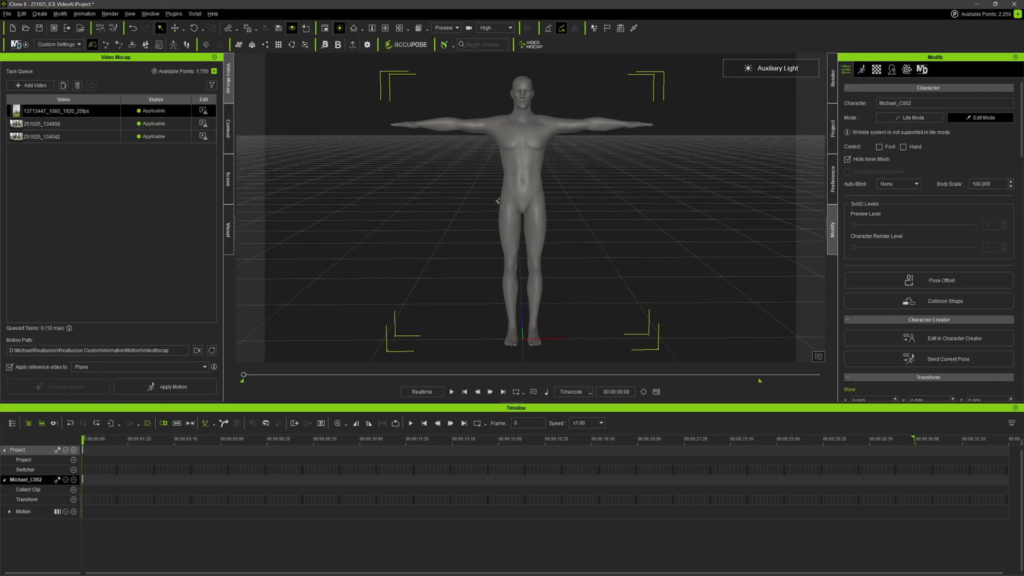
Apply the generated motion to Michael_C002 and return to frame 283 where the flip begins
{"action": "left_click", "coordinate": [162, 388]}
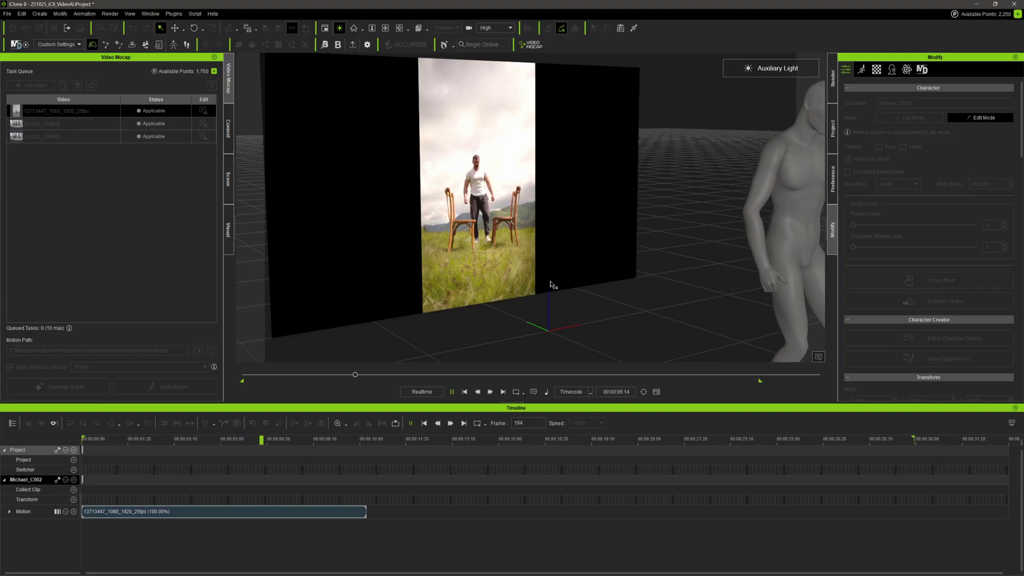
{"action": "middle_click_drag", "start_coordinate": [563, 288], "coordinate": [491, 257]}
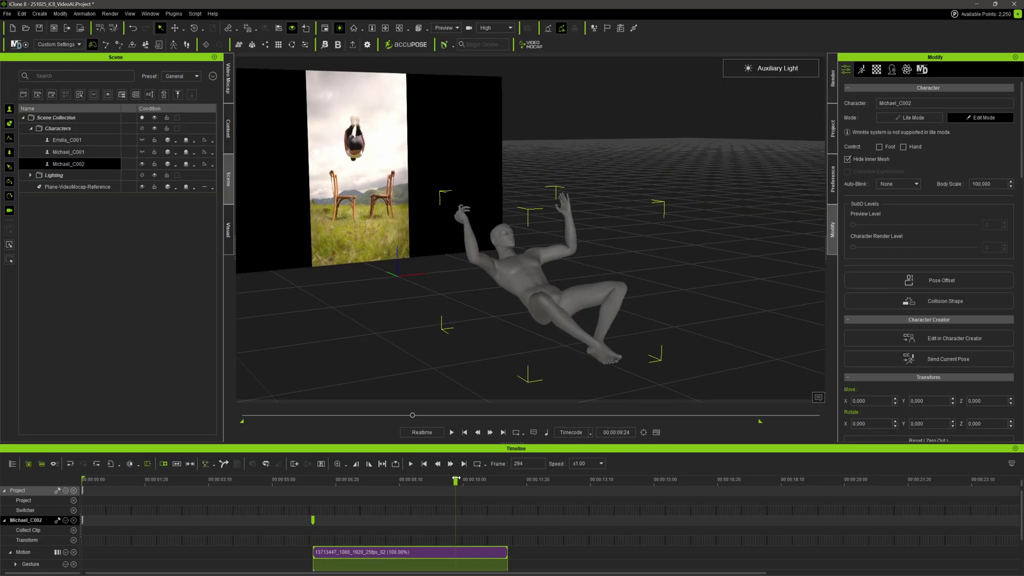
{"action": "mouse_move", "coordinate": [457, 480]}
{"action": "left_mouse_down"}
{"action": "mouse_move", "coordinate": [430, 476]}
{"action": "mouse_move", "coordinate": [441, 474]}
{"action": "left_mouse_up"}
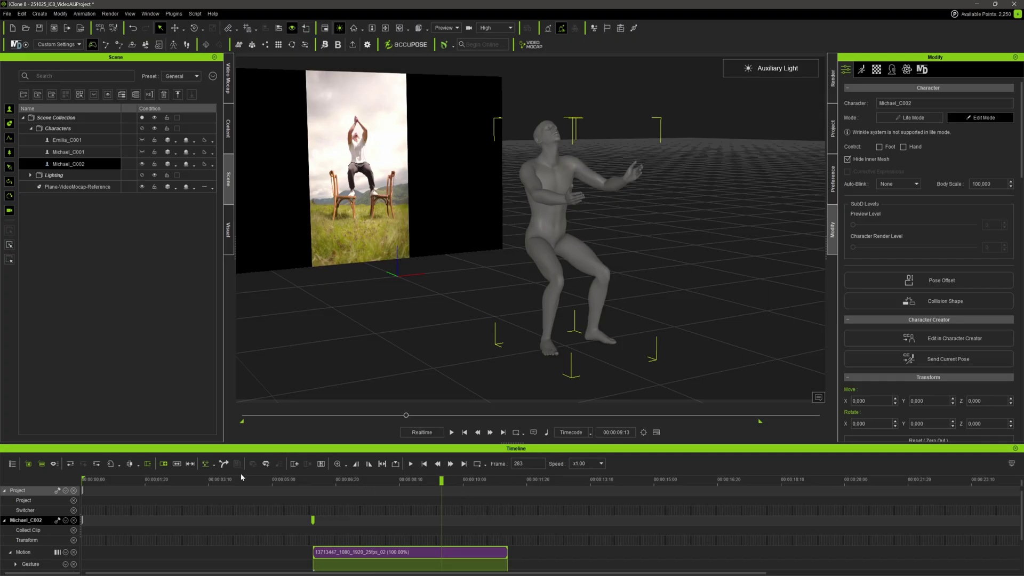
Break the motion clip at frame 283, then move ahead to frame 305 for a second break
{"action": "left_click", "coordinate": [139, 466]}
{"action": "left_click", "coordinate": [151, 485]}
{"action": "left_click_drag", "start_coordinate": [442, 479], "coordinate": [470, 487]}
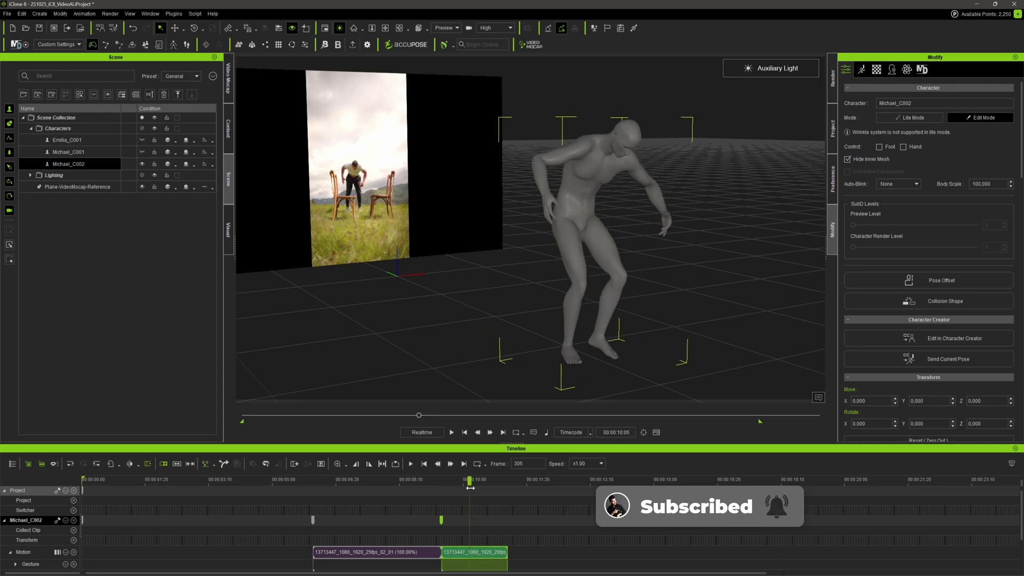
{"action": "left_click", "coordinate": [138, 465]}
Break the clip again at frame 305 and sample the flip section per frame onto a new layer
{"action": "left_click", "coordinate": [168, 489]}
{"action": "left_click", "coordinate": [453, 552]}
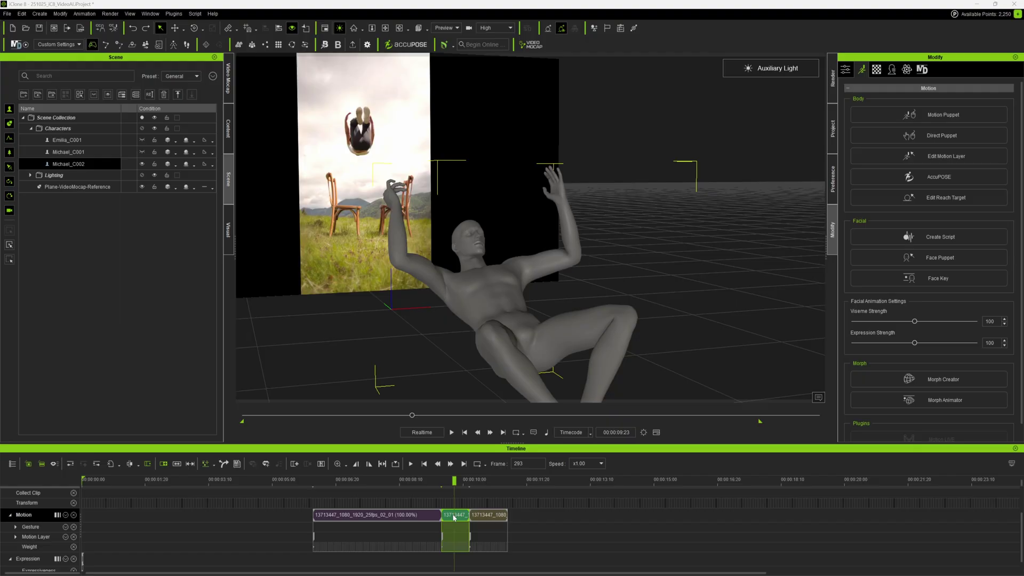
{"action": "right_click", "coordinate": [454, 514]}
{"action": "mouse_move", "coordinate": [551, 235]}
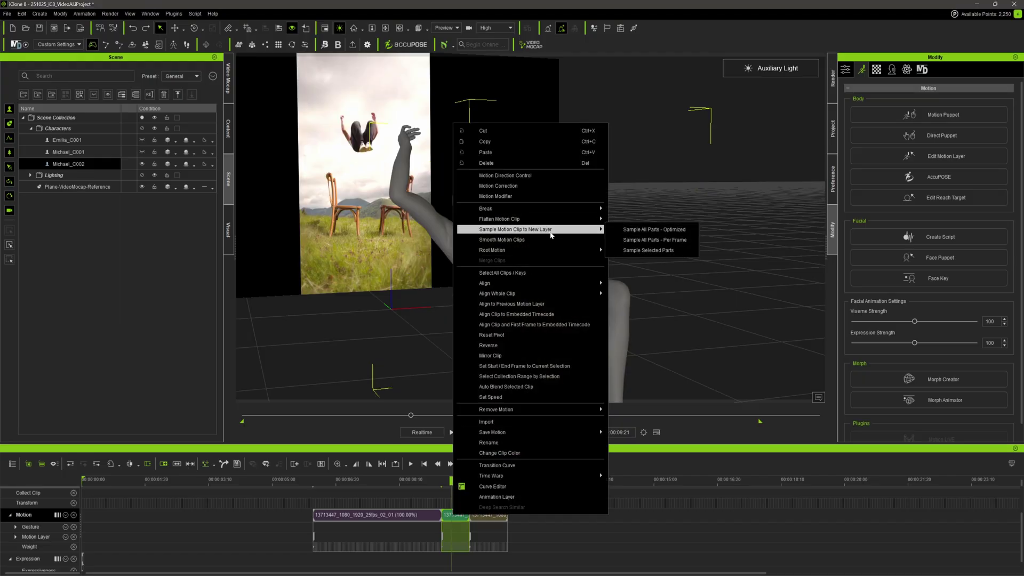
{"action": "left_click", "coordinate": [647, 241]}
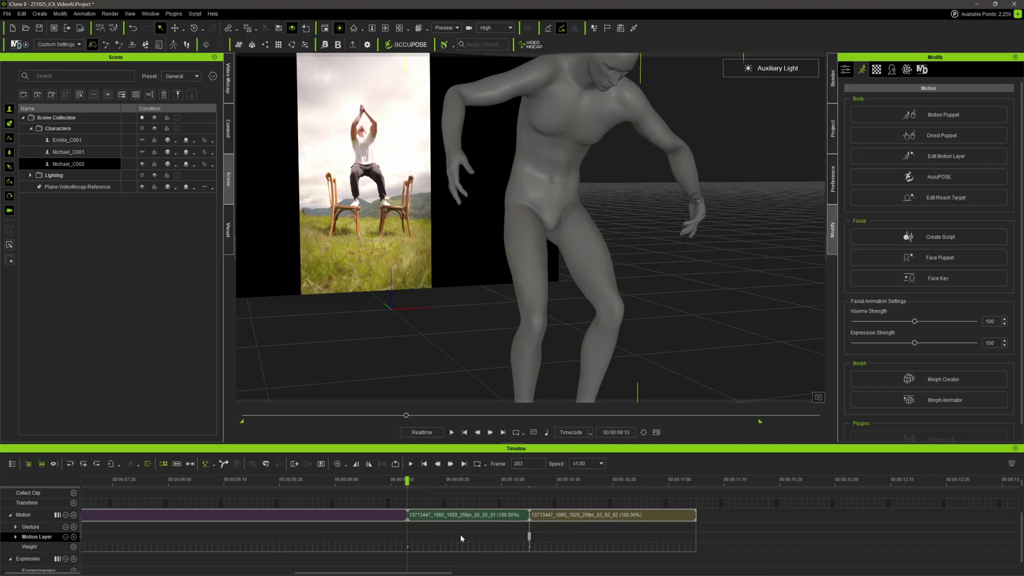
Go to frame 305 and bring up the Edit Motion Layer tools
{"action": "left_click", "coordinate": [528, 536]}
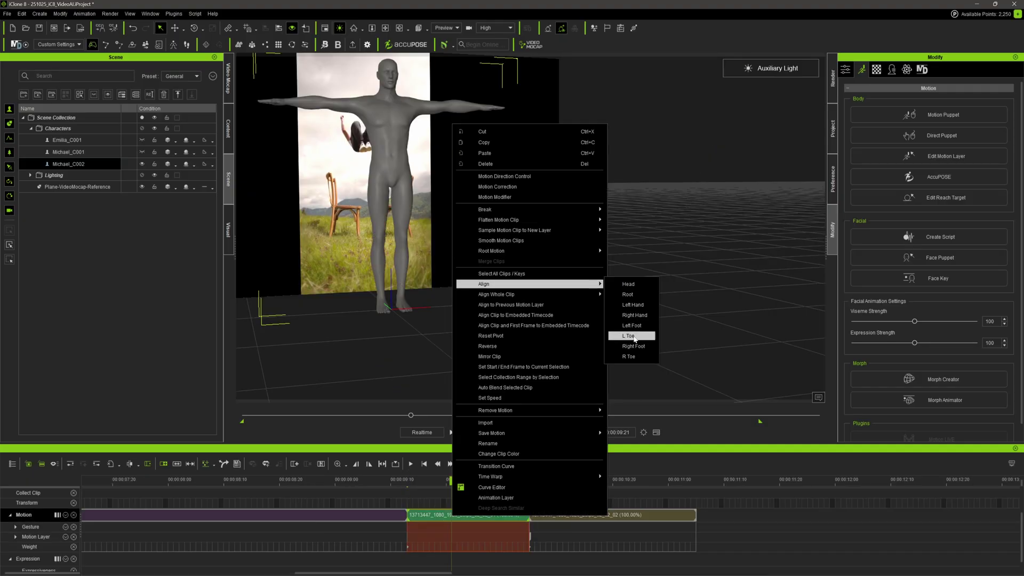
{"action": "left_click", "coordinate": [631, 335]}
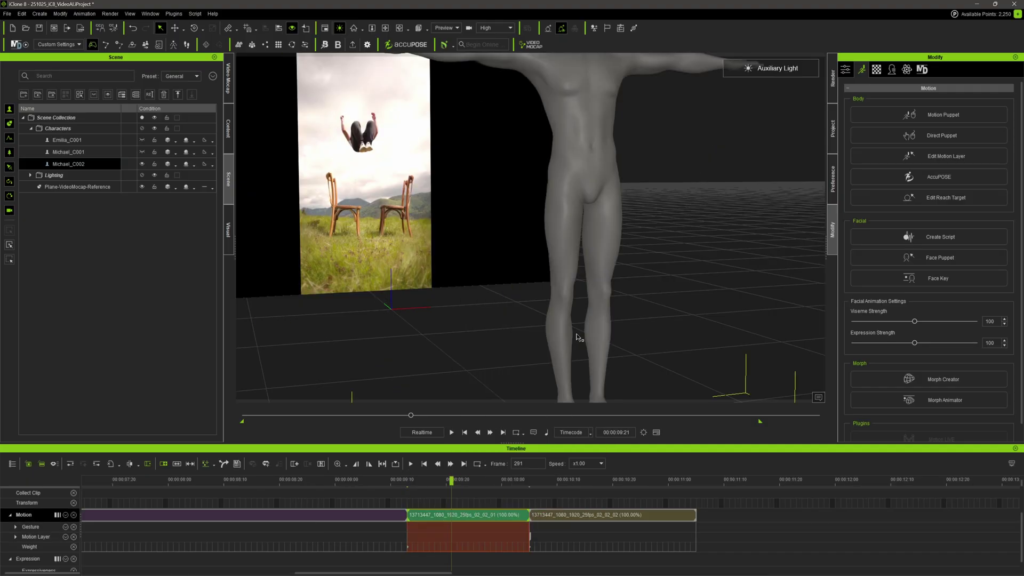
{"action": "left_click", "coordinate": [947, 156]}
At frame 293, select the hip, show its motion trail and move the whole body
{"action": "left_click", "coordinate": [778, 240]}
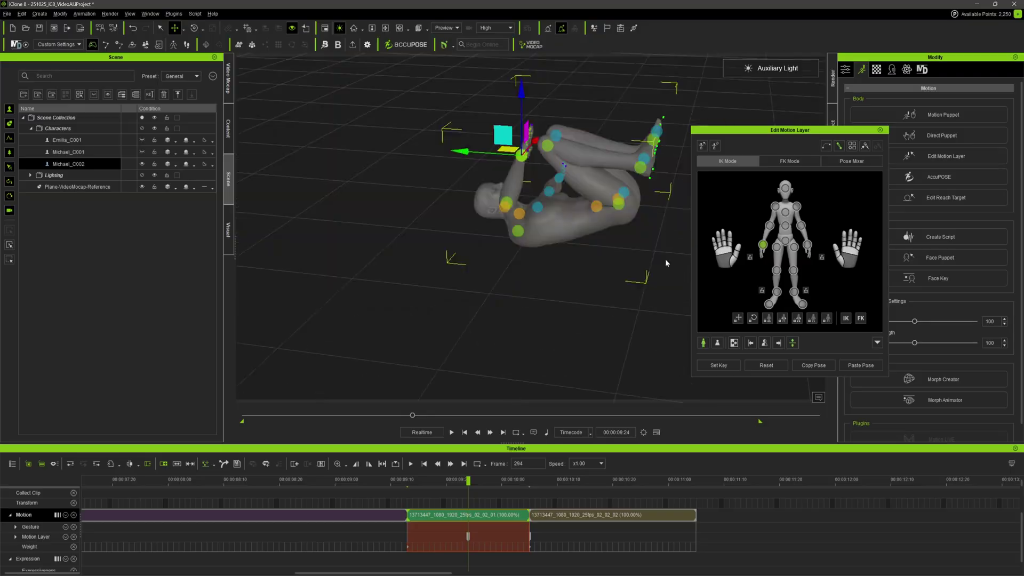
{"action": "left_click", "coordinate": [763, 245]}
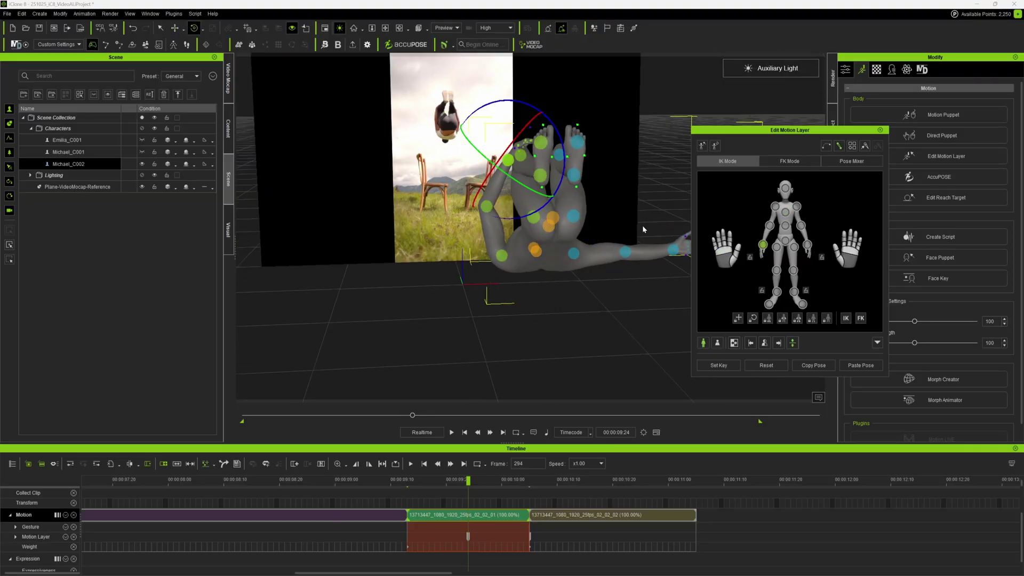
{"action": "left_click_drag", "start_coordinate": [469, 480], "coordinate": [447, 481]}
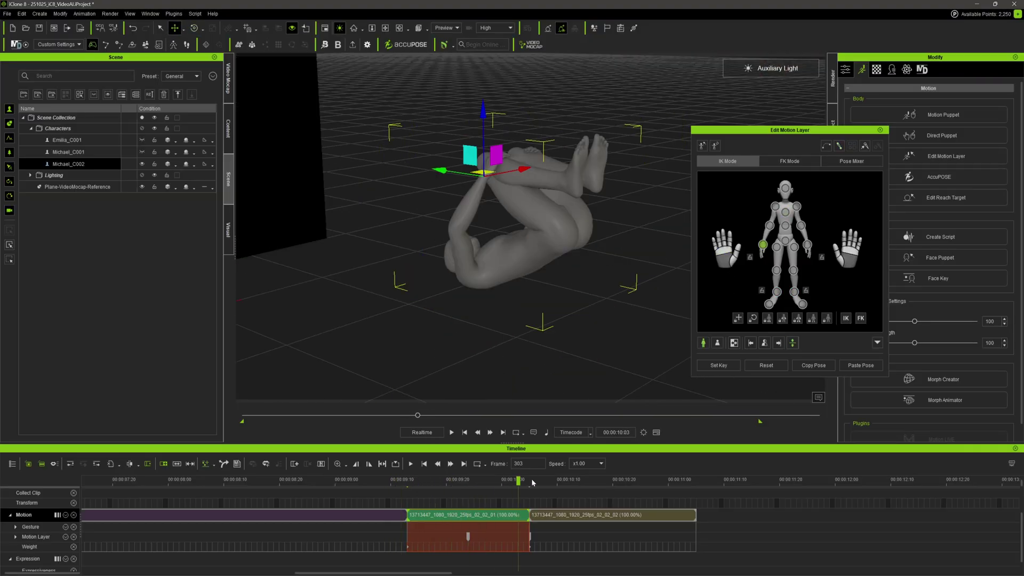
{"action": "left_click_drag", "start_coordinate": [532, 483], "coordinate": [555, 478]}
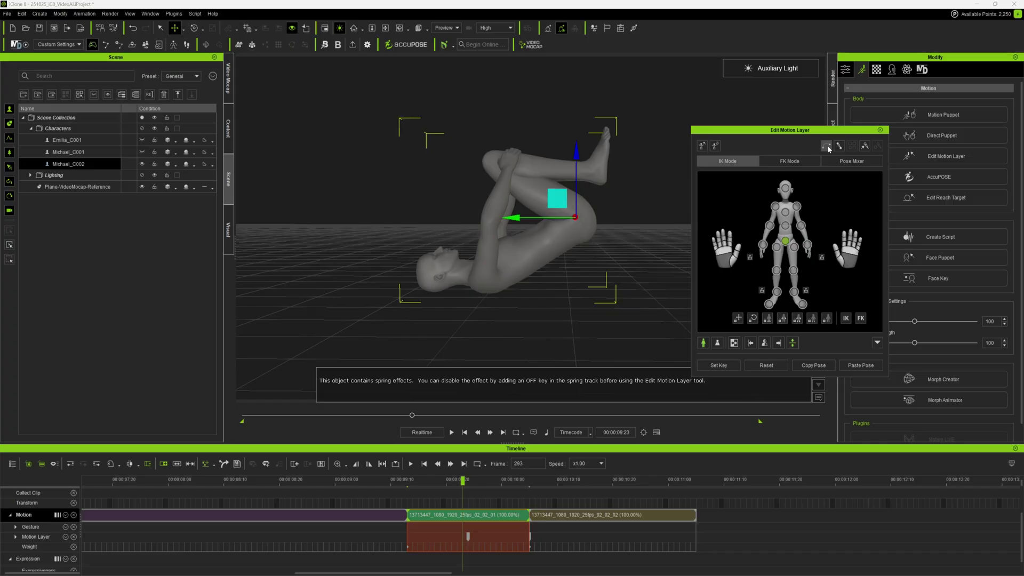
{"action": "left_click", "coordinate": [827, 146]}
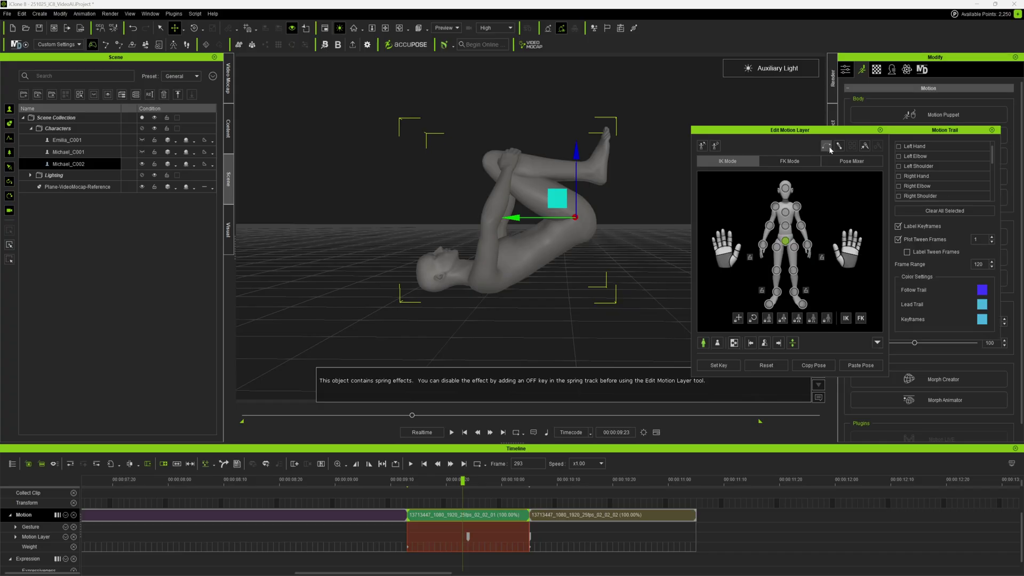
{"action": "scroll", "coordinate": [918, 174], "scroll_direction": "down", "scroll_amount": 3}
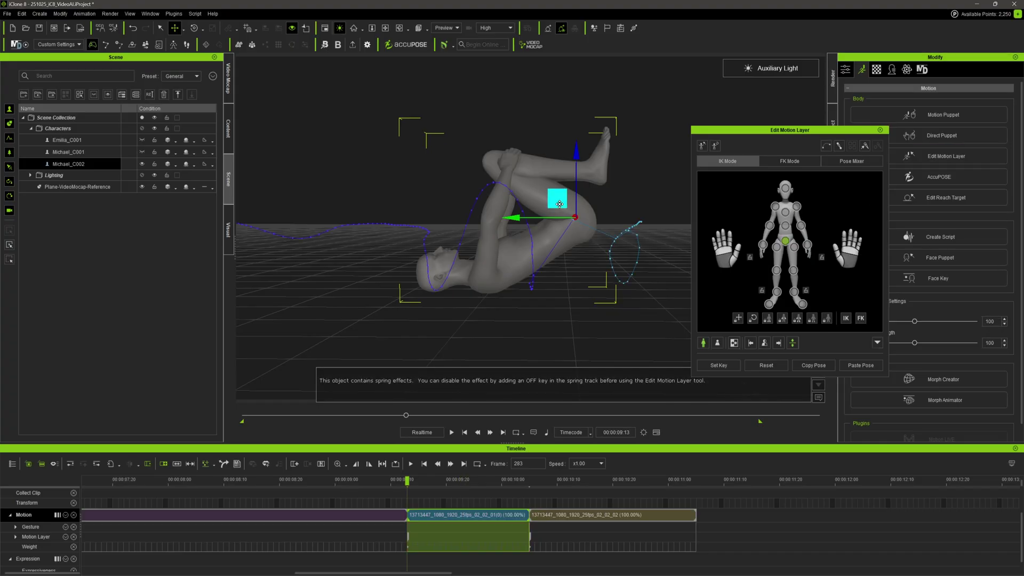
{"action": "left_click_drag", "start_coordinate": [560, 206], "coordinate": [600, 225]}
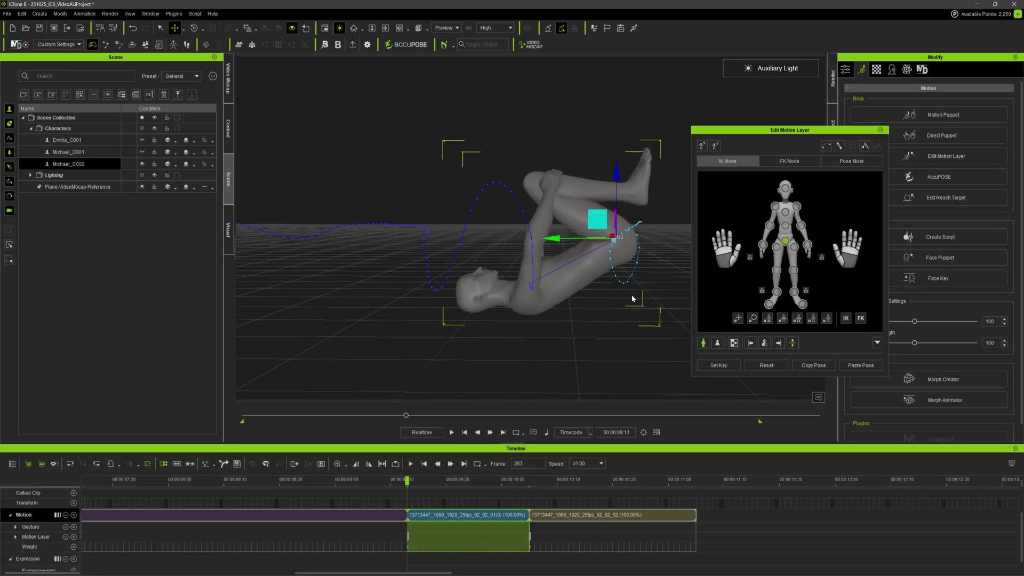
{"action": "key", "text": "f"}
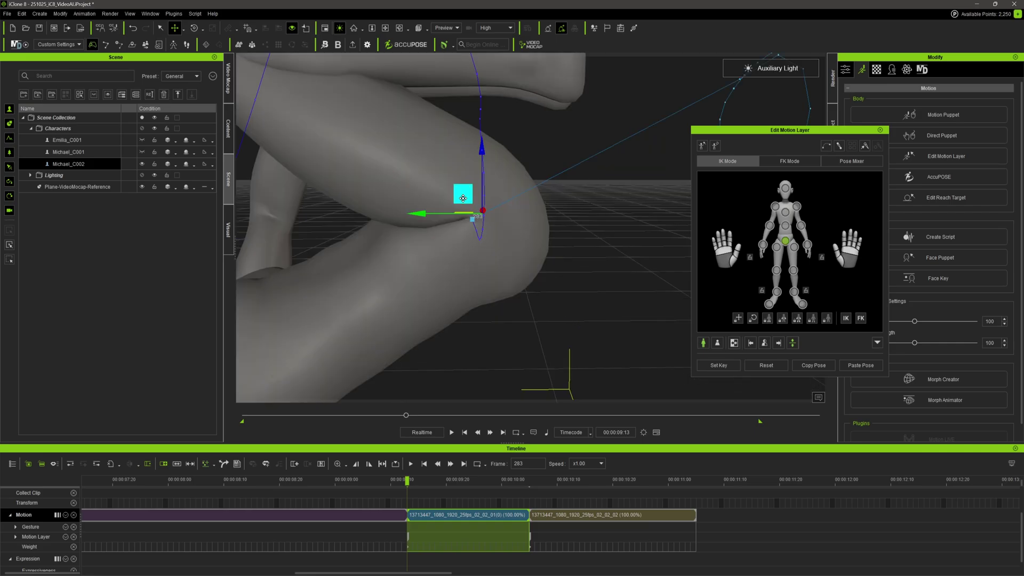
Lift the crouching body and rotate the hip nearly upside down through the flip, then lower it slightly
{"action": "key", "text": "e"}
{"action": "right_click_drag", "start_coordinate": [529, 173], "coordinate": [532, 227]}
{"action": "key", "text": "w"}
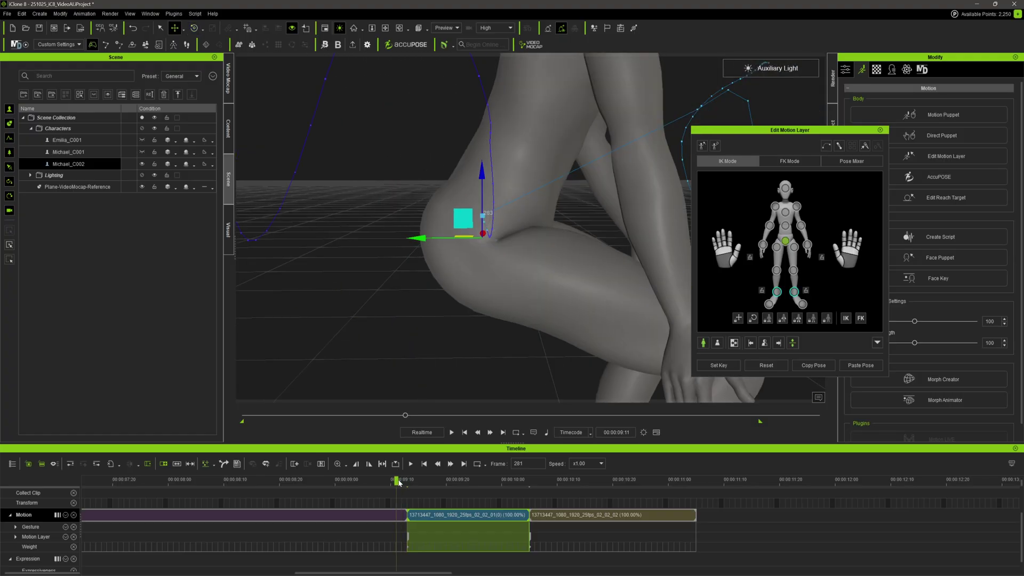
{"action": "left_click_drag", "start_coordinate": [401, 483], "coordinate": [429, 483]}
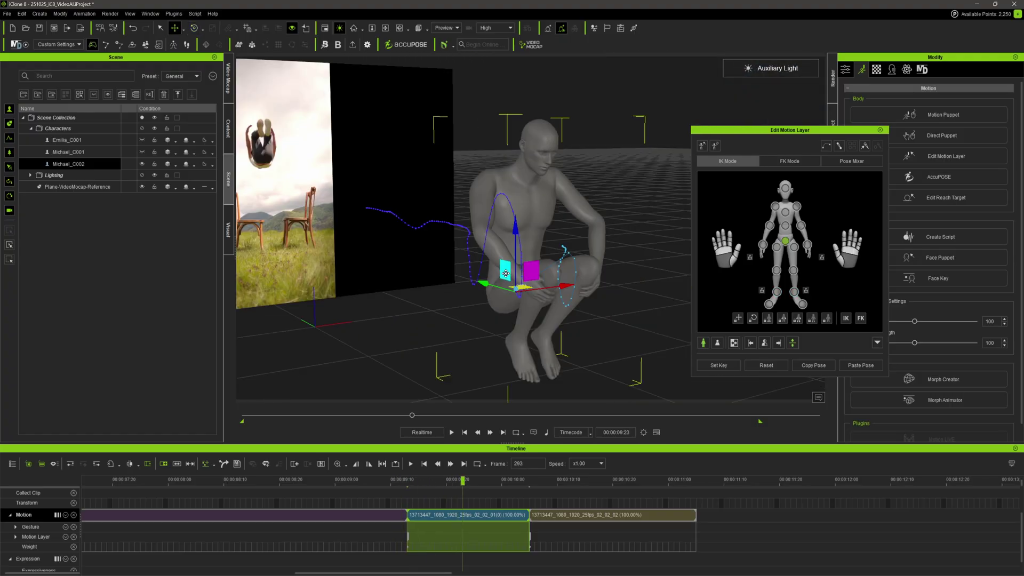
{"action": "left_click_drag", "start_coordinate": [505, 274], "coordinate": [478, 152]}
{"action": "key", "text": "e"}
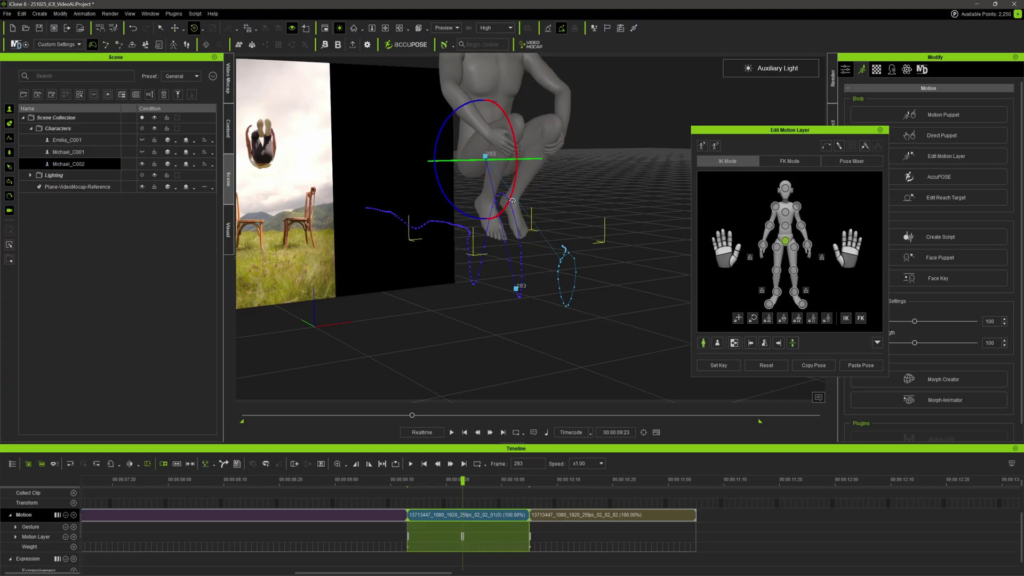
{"action": "left_click_drag", "start_coordinate": [512, 200], "coordinate": [534, 143]}
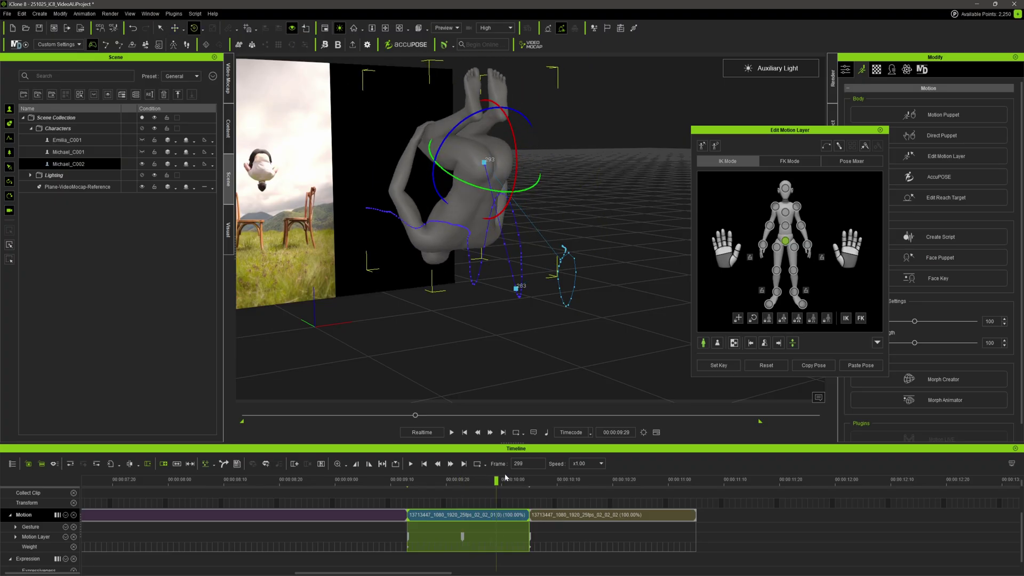
{"action": "left_click_drag", "start_coordinate": [533, 132], "coordinate": [539, 120]}
{"action": "key", "text": "w"}
{"action": "left_click_drag", "start_coordinate": [449, 168], "coordinate": [449, 170]}
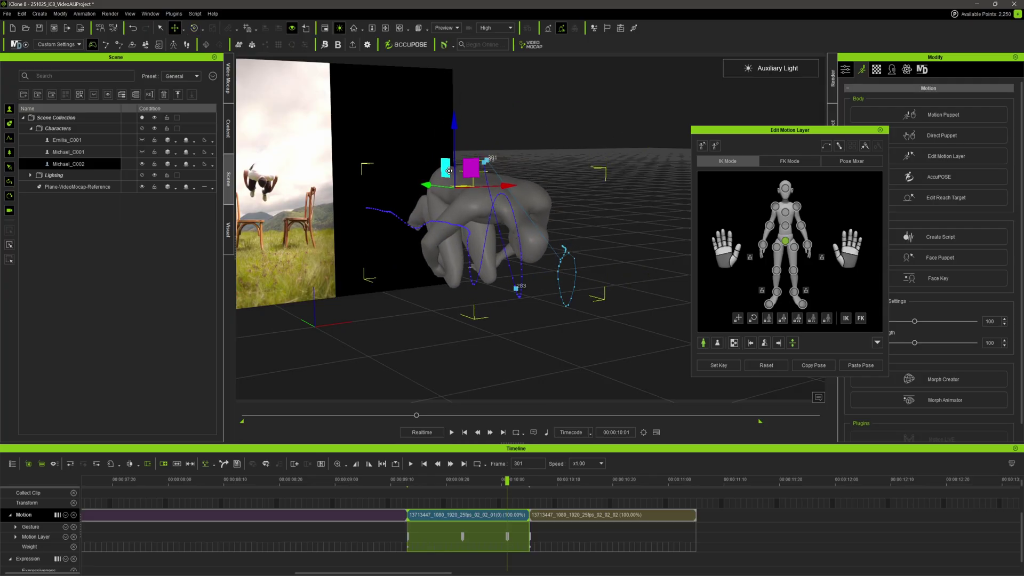
Compare frames 304–305, then shift the hip up and left at frame 301 toward the next clip
{"action": "left_click", "coordinate": [525, 480]}
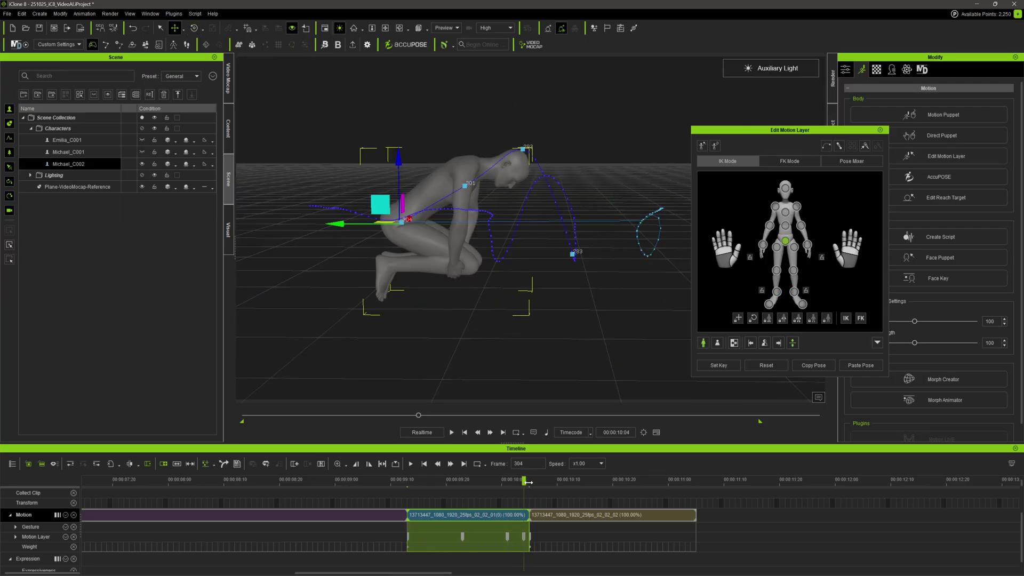
{"action": "left_click_drag", "start_coordinate": [527, 481], "coordinate": [530, 482]}
{"action": "left_click", "coordinate": [525, 481]}
{"action": "left_click_drag", "start_coordinate": [529, 481], "coordinate": [511, 482]}
{"action": "left_click_drag", "start_coordinate": [441, 167], "coordinate": [419, 149]}
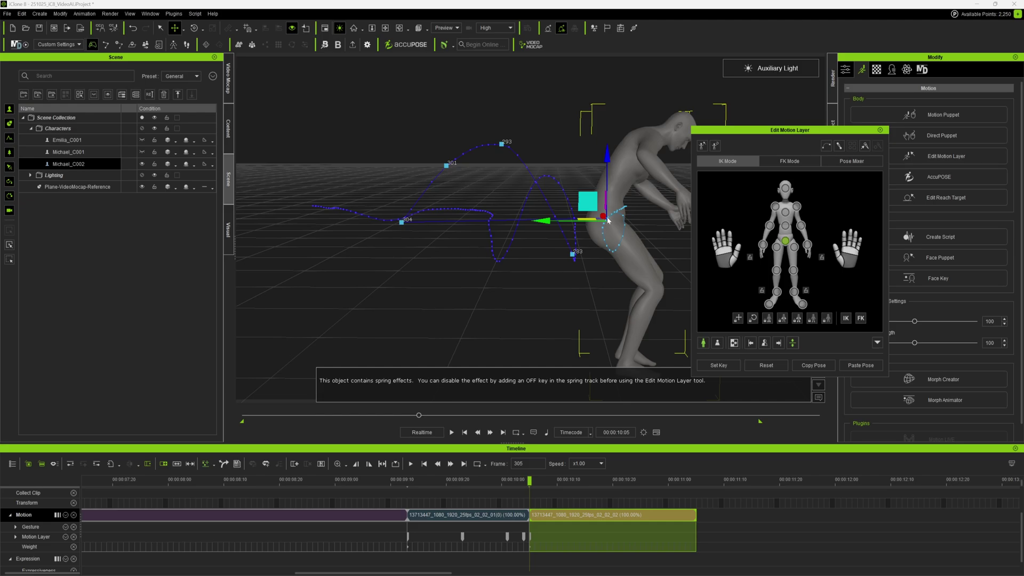
{"action": "left_click_drag", "start_coordinate": [542, 221], "coordinate": [341, 236]}
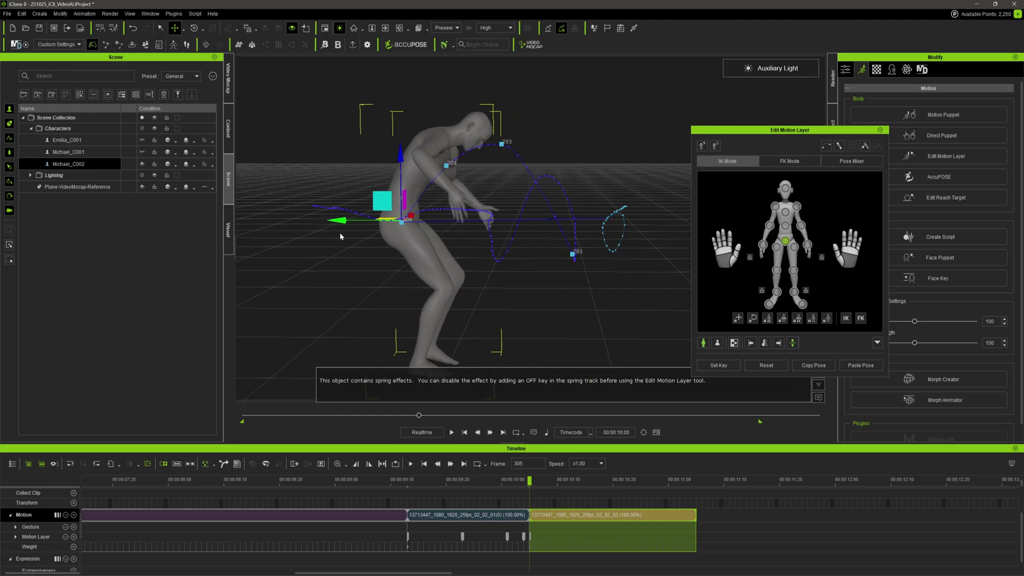
Flatten the motion layer into the edited flip clip
{"action": "left_click", "coordinate": [452, 514]}
{"action": "right_click", "coordinate": [453, 515]}
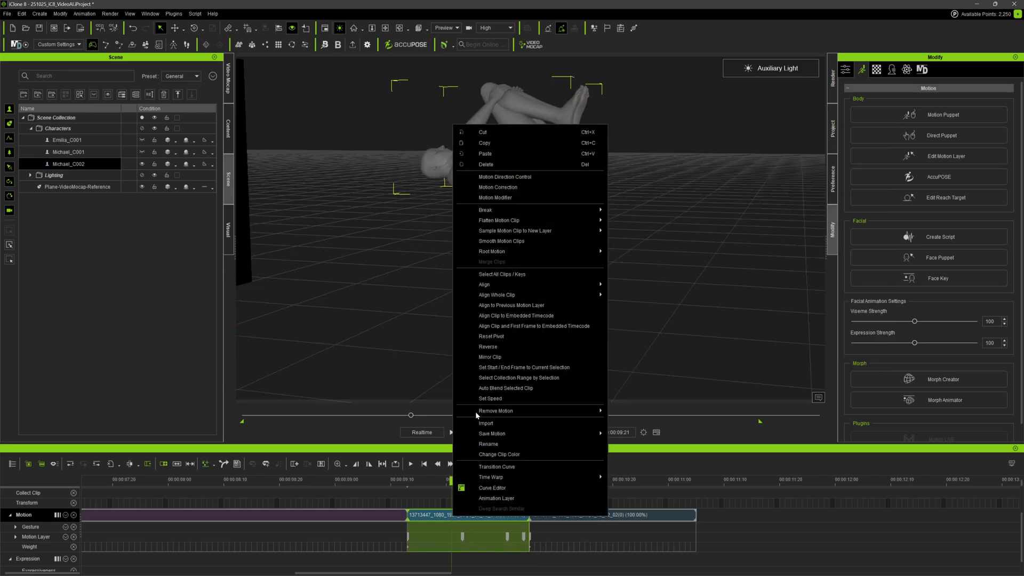
{"action": "mouse_move", "coordinate": [582, 223]}
{"action": "left_click", "coordinate": [623, 234]}
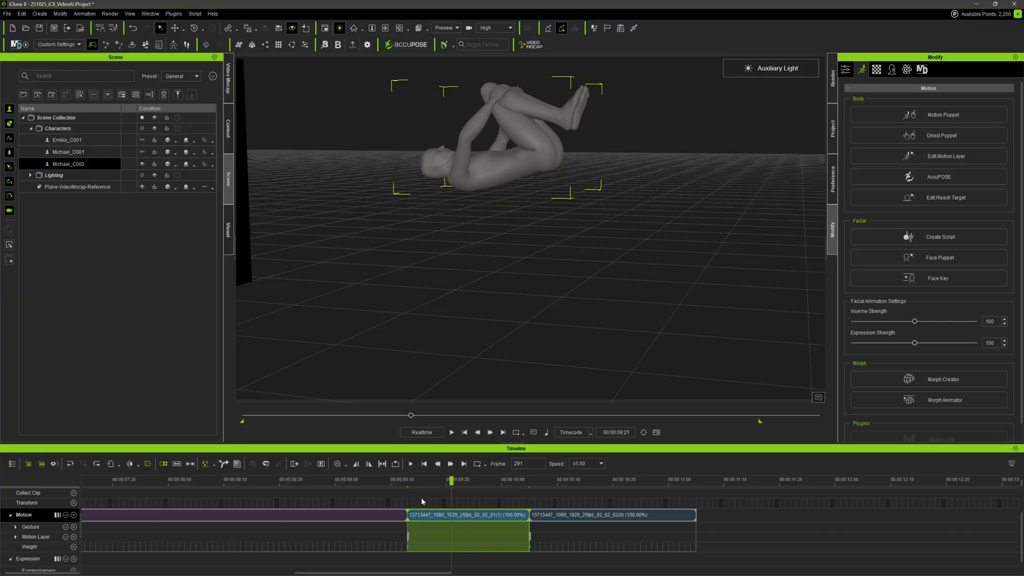
Lengthen the blends into the flip clip and the next clip, and give the first clip an Ease In & Out transition curve
{"action": "mouse_move", "coordinate": [419, 481]}
{"action": "left_mouse_down"}
{"action": "mouse_move", "coordinate": [408, 481]}
{"action": "mouse_move", "coordinate": [432, 483]}
{"action": "left_mouse_up"}
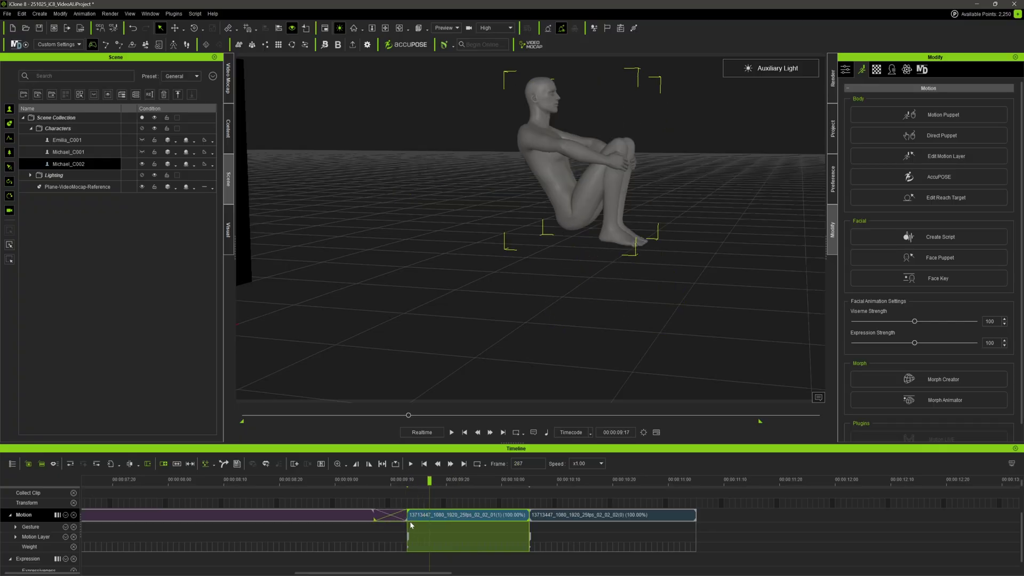
{"action": "left_click_drag", "start_coordinate": [406, 520], "coordinate": [419, 518]}
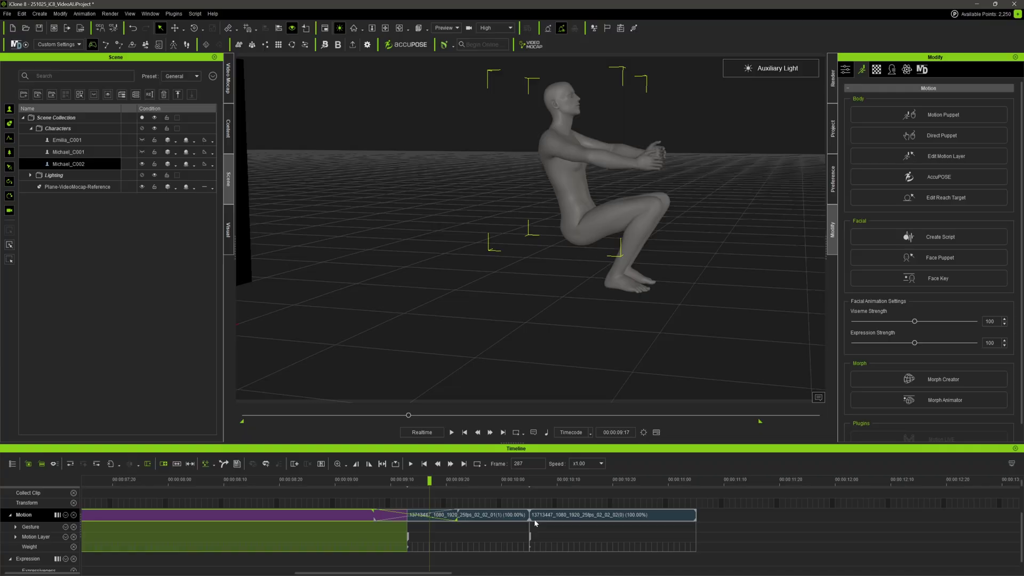
{"action": "left_click_drag", "start_coordinate": [533, 520], "coordinate": [519, 522]}
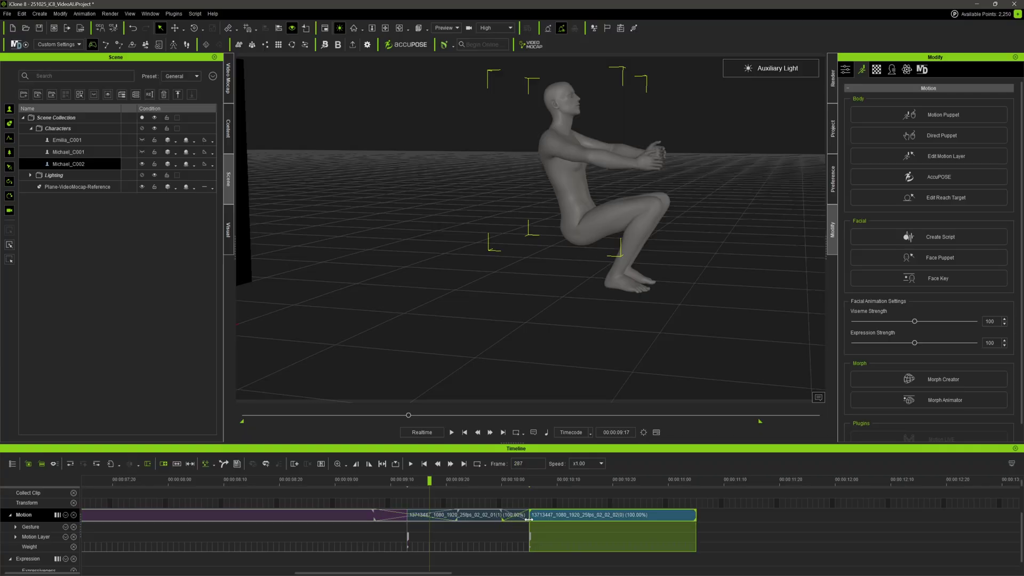
{"action": "left_click", "coordinate": [416, 515]}
{"action": "right_click", "coordinate": [411, 513]}
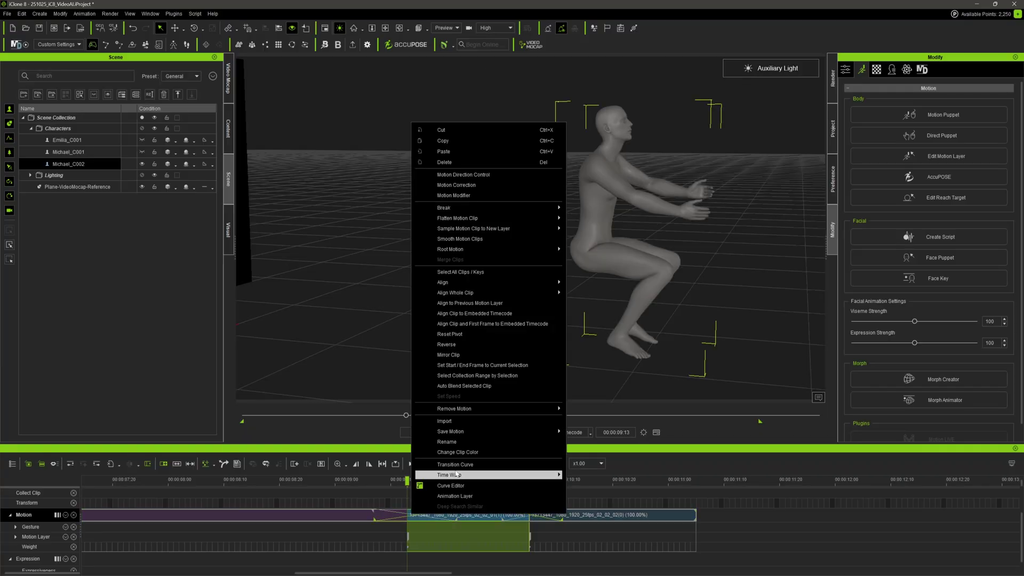
{"action": "left_click", "coordinate": [456, 464]}
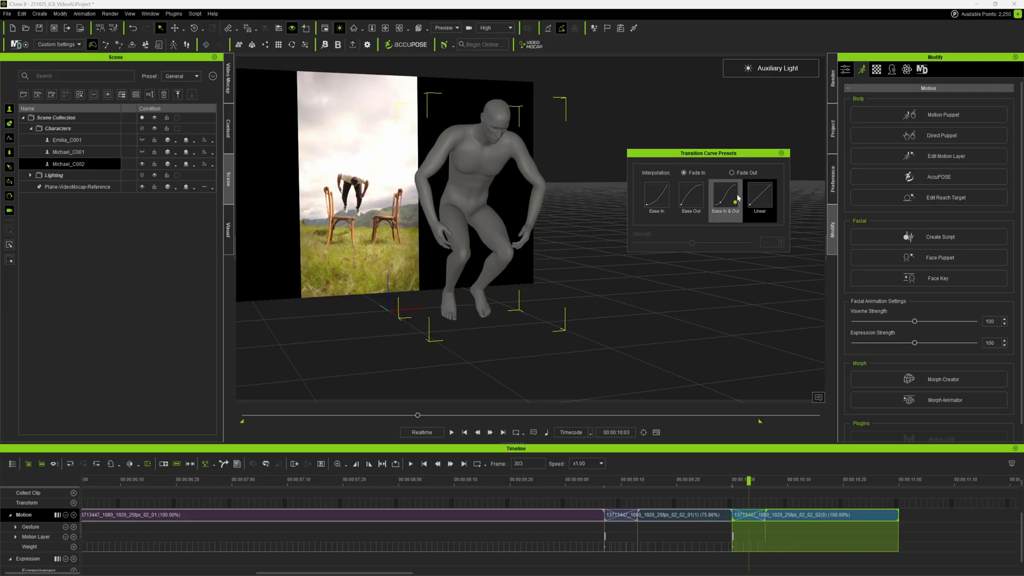
Merge the selected clips into one and flatten all motion layers into the merged clip
{"action": "right_click", "coordinate": [600, 515]}
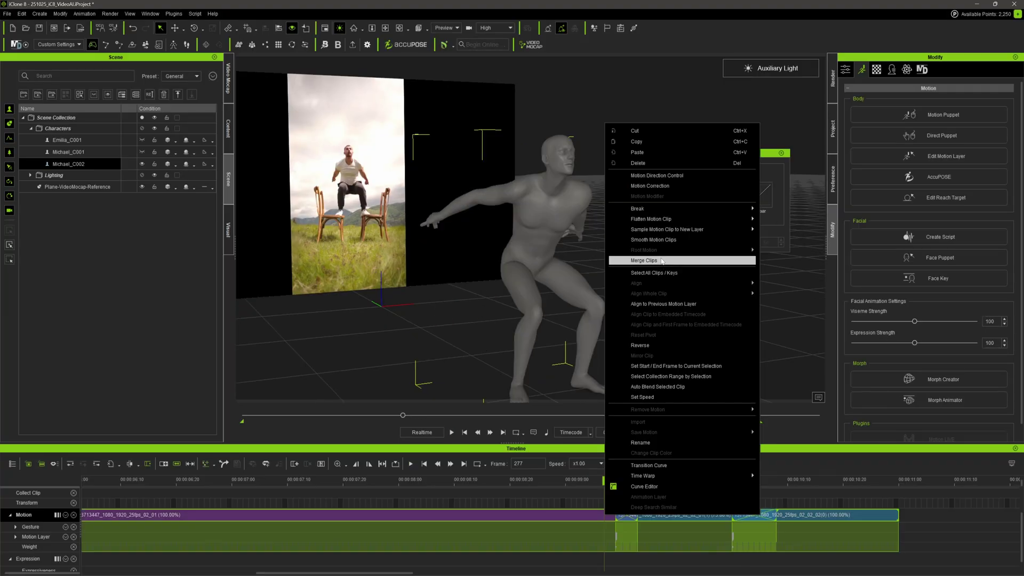
{"action": "left_click", "coordinate": [661, 260]}
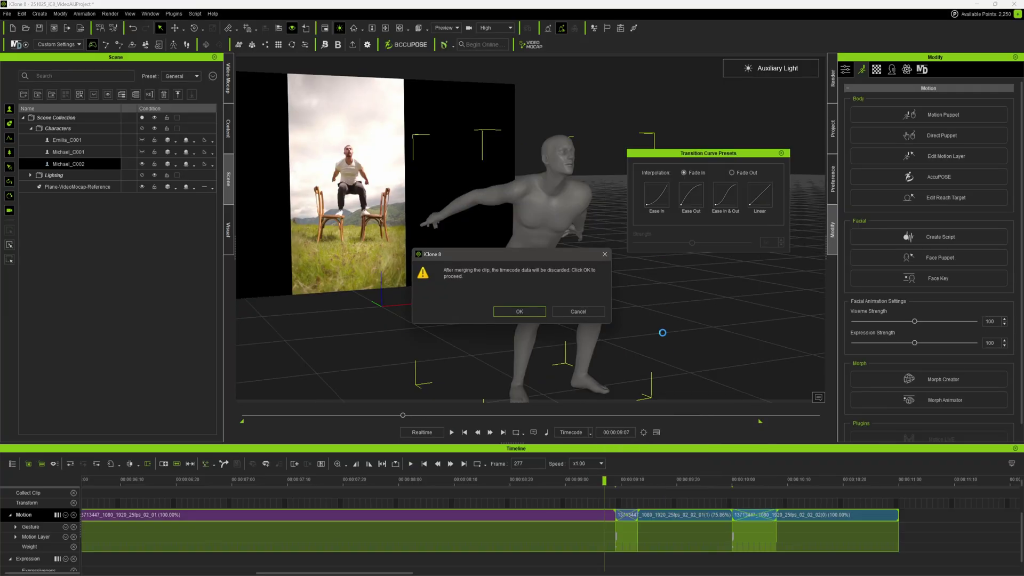
{"action": "left_click", "coordinate": [526, 312]}
{"action": "right_click", "coordinate": [633, 514]}
{"action": "mouse_move", "coordinate": [703, 226]}
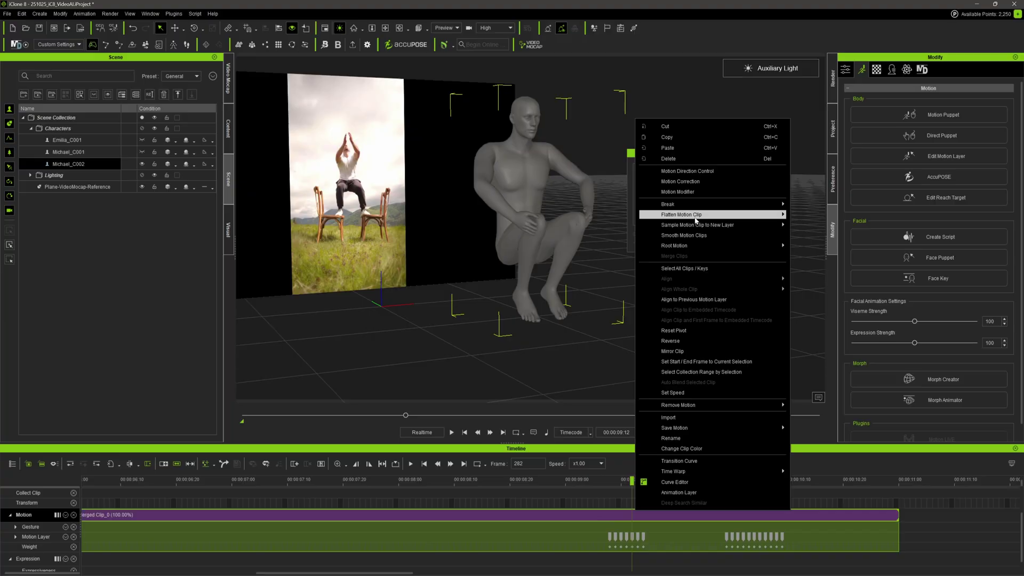
{"action": "left_click", "coordinate": [823, 214]}
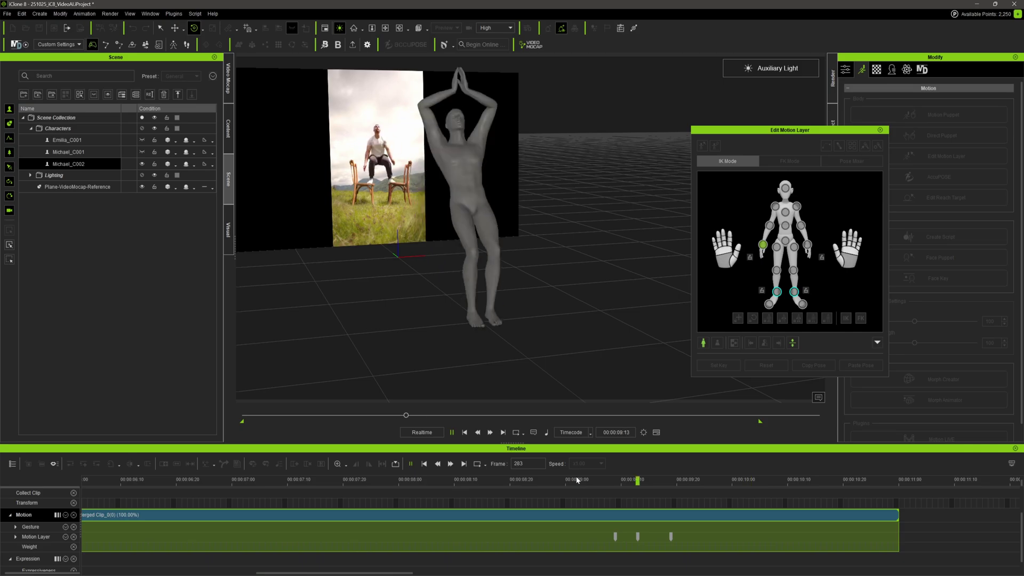
Set a motion-layer key at the current frame, then advance the animation to frame 293
{"action": "left_click", "coordinate": [644, 481]}
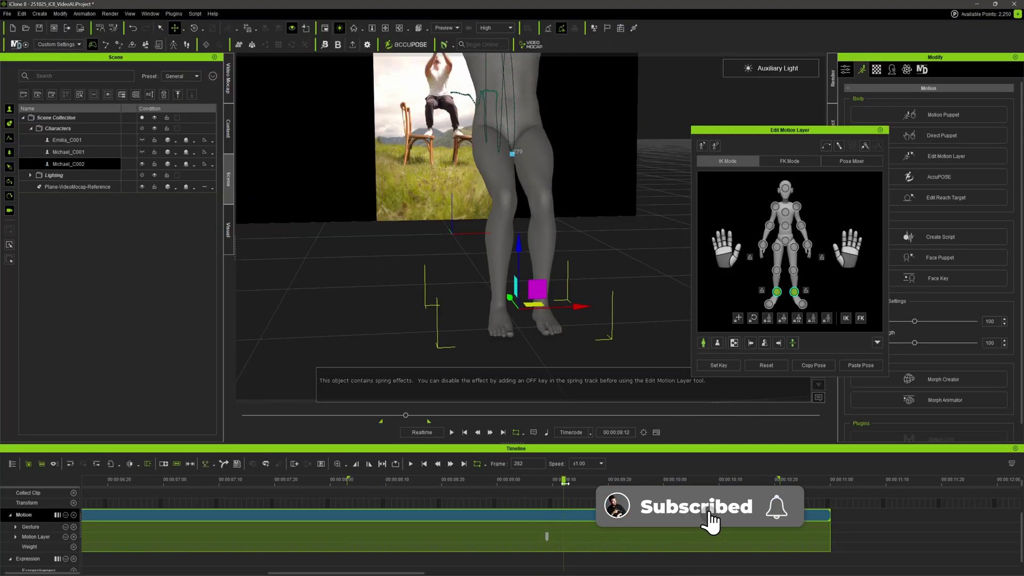
{"action": "left_click_drag", "start_coordinate": [566, 482], "coordinate": [616, 482]}
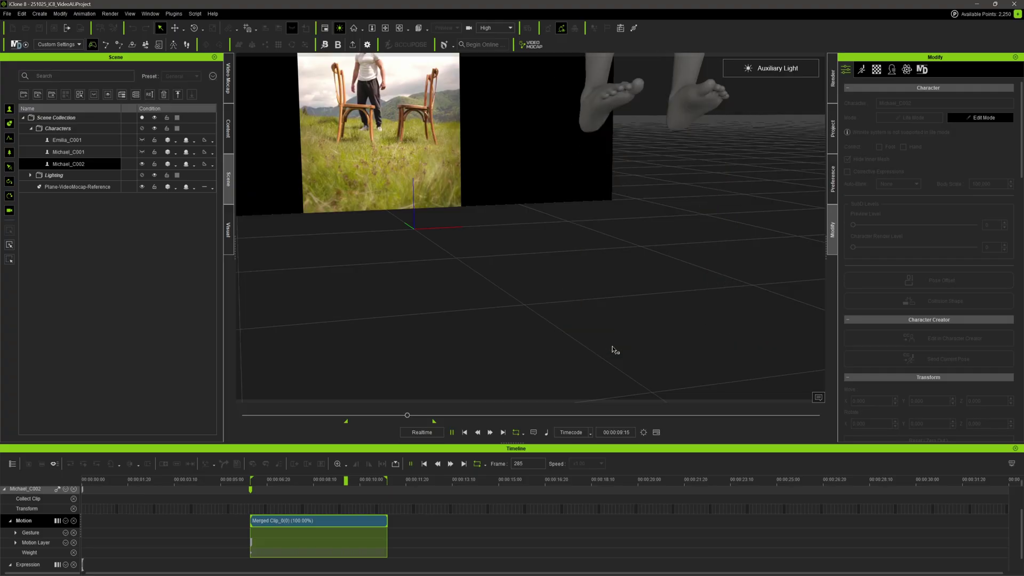
Apply Motion Correction with the Normal Standing preset to Merged Clip_0 after reviewing playback
{"action": "key", "text": "space"}
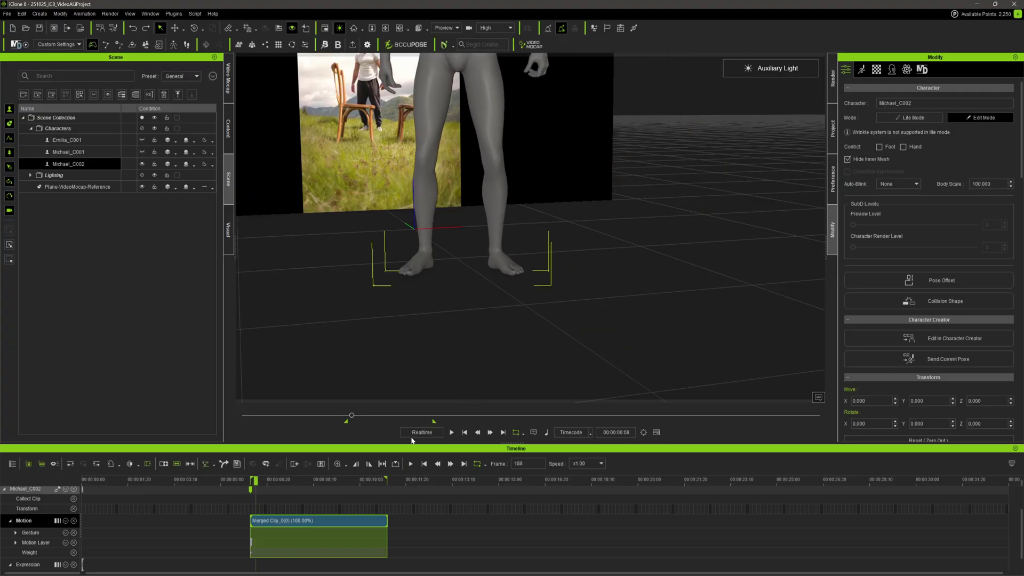
{"action": "right_click", "coordinate": [317, 520]}
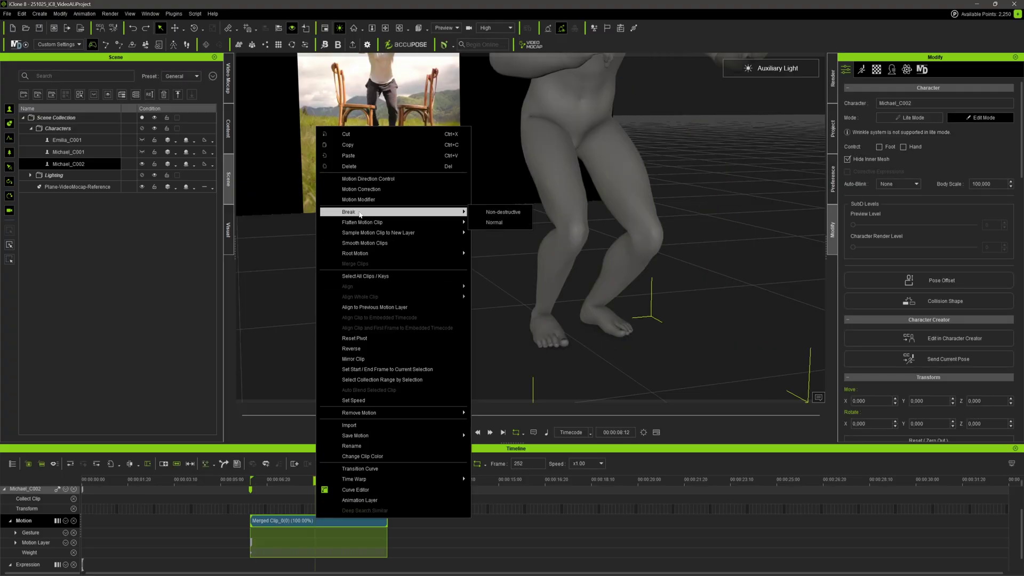
{"action": "left_click", "coordinate": [362, 190]}
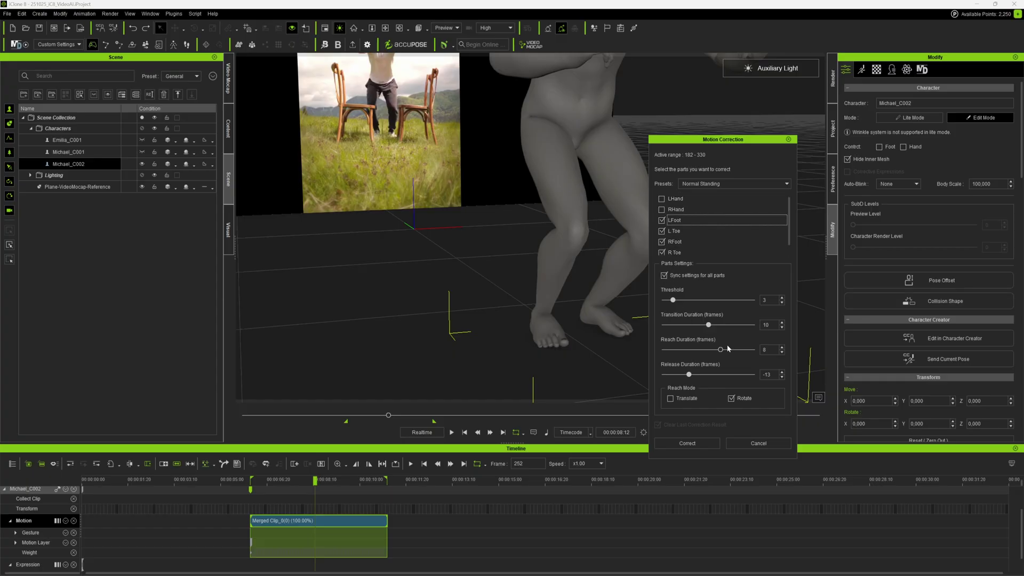
{"action": "left_click", "coordinate": [687, 444]}
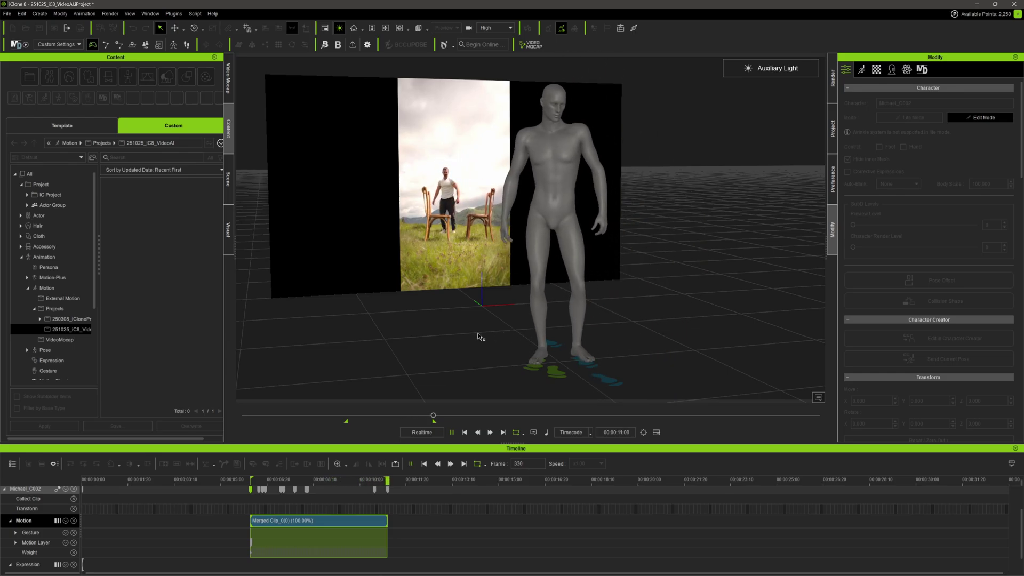
Stop playback and save the corrected motion to the custom library as iC8_VideoAI_Michael_C001_v001
{"action": "left_click", "coordinate": [311, 480]}
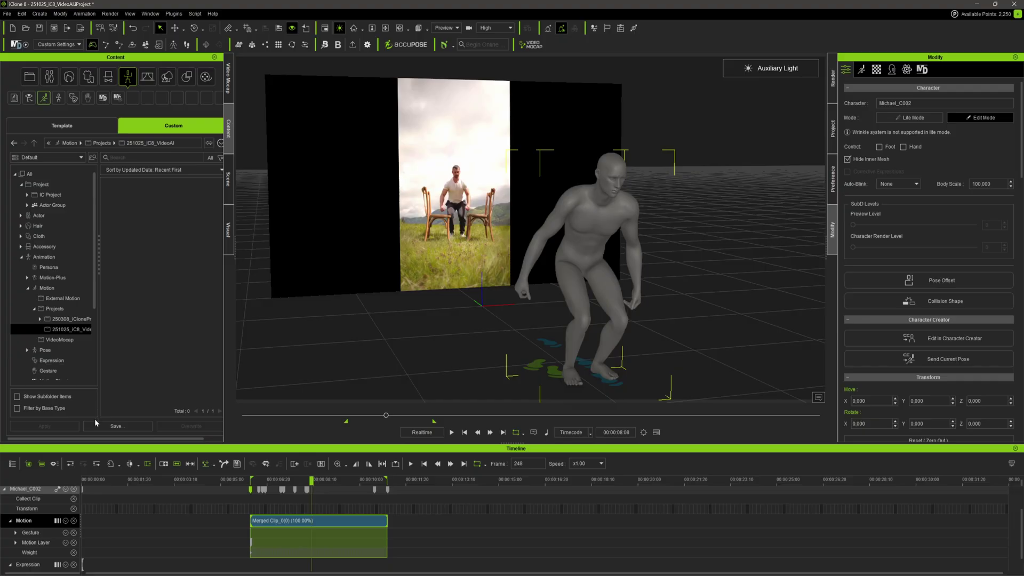
{"action": "left_click", "coordinate": [117, 426]}
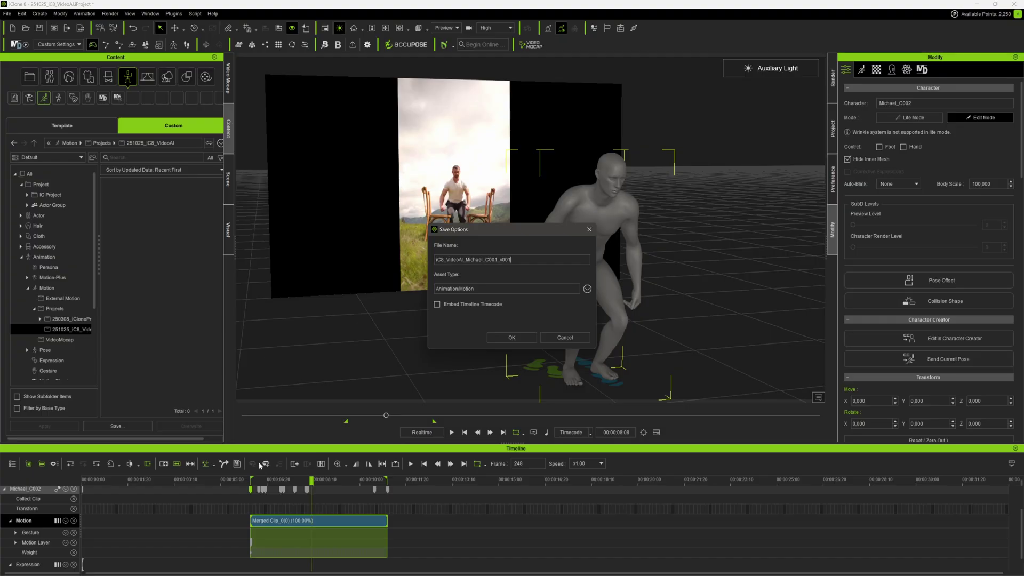
{"action": "left_click", "coordinate": [510, 336]}
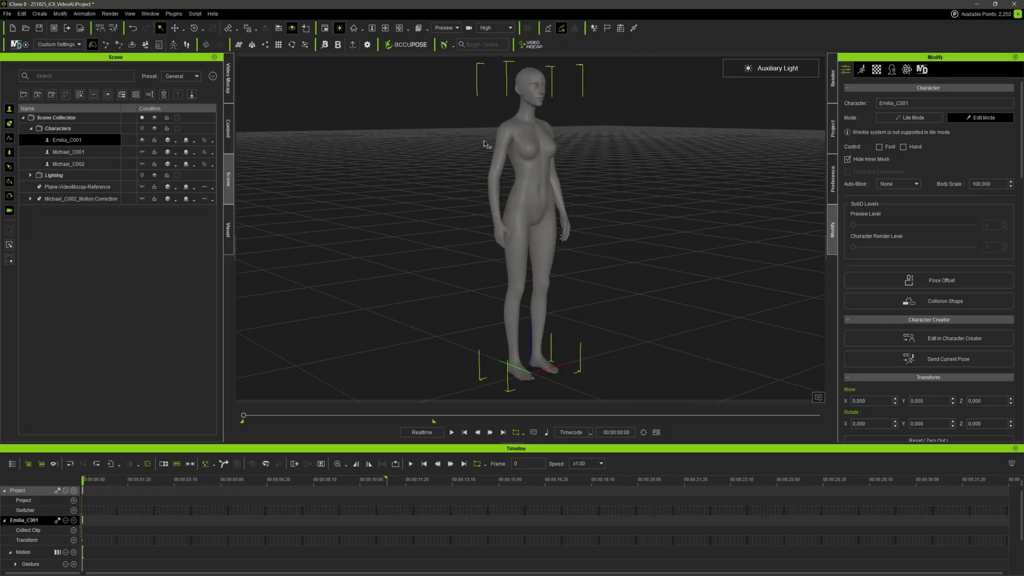
Apply the saved iC8_VideoAI_Michael_C001_v001 motion from the custom library to Emilia and play it
{"action": "left_click", "coordinate": [228, 128]}
{"action": "double_click", "coordinate": [130, 214]}
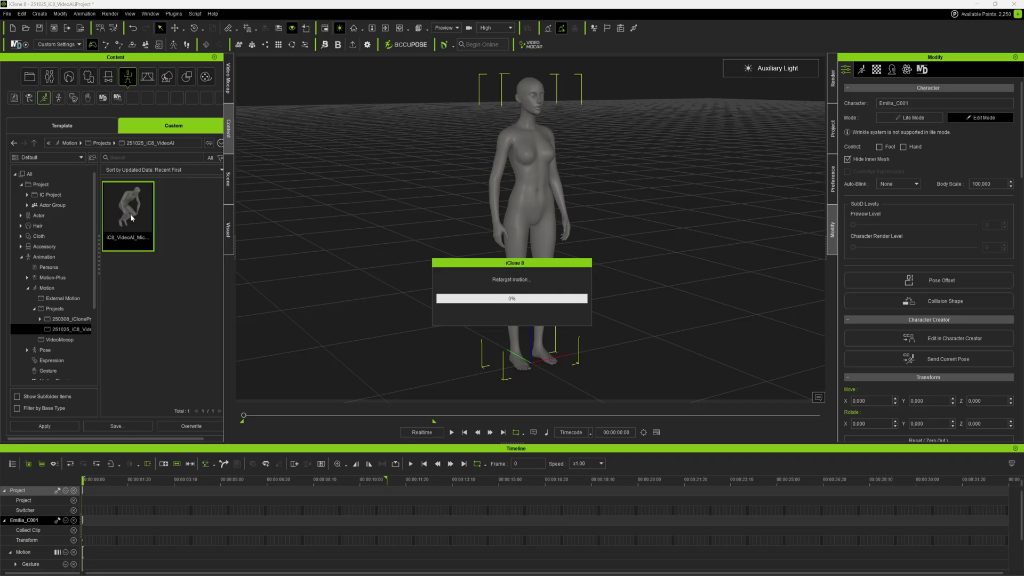
{"action": "key", "text": "space"}
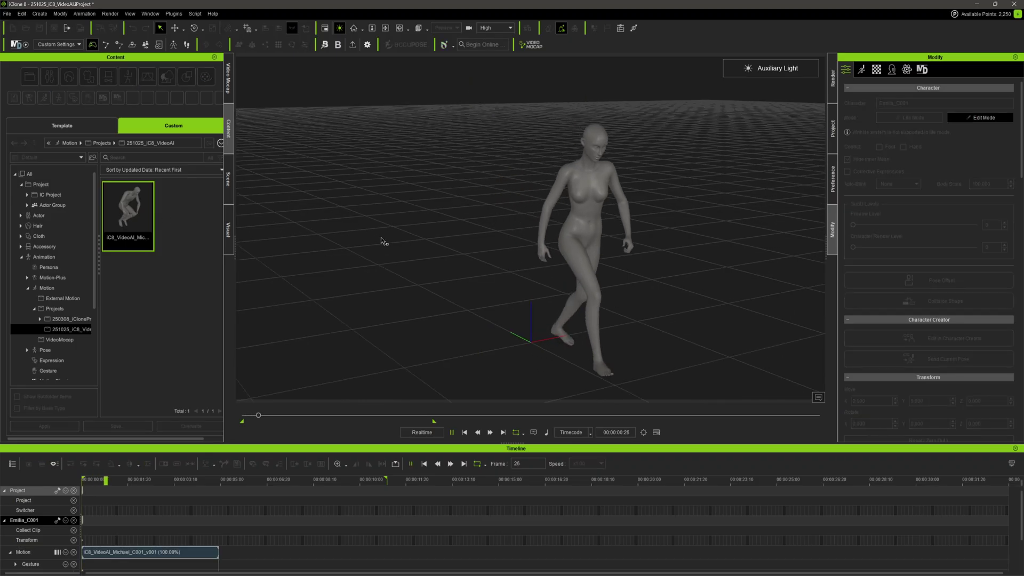
{"action": "right_click_drag", "start_coordinate": [381, 241], "coordinate": [424, 256]}
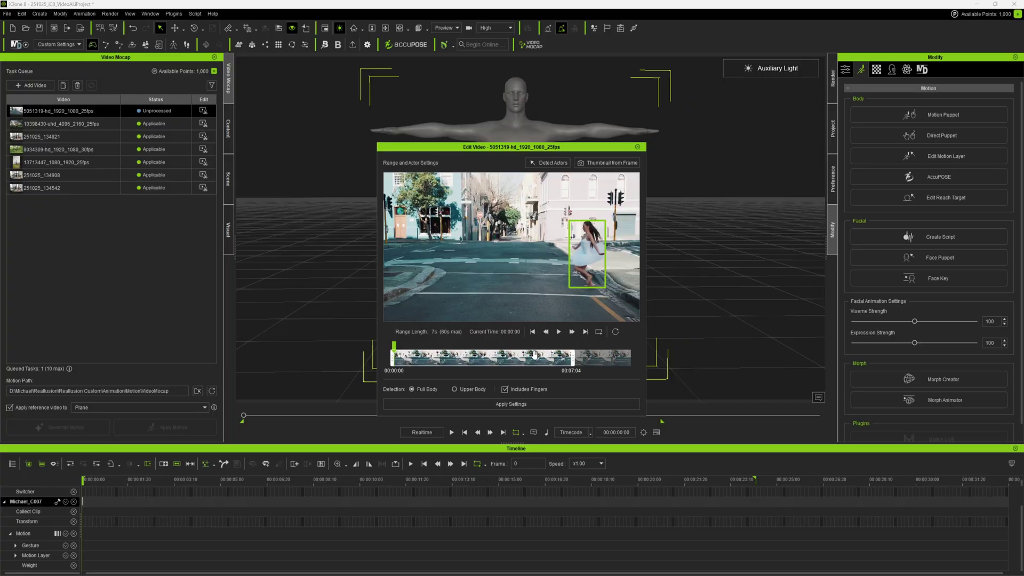
Apply the trimmed range to 5051319-hd_1920_1080_25fps and spend points to generate its motion
{"action": "left_click", "coordinate": [511, 404]}
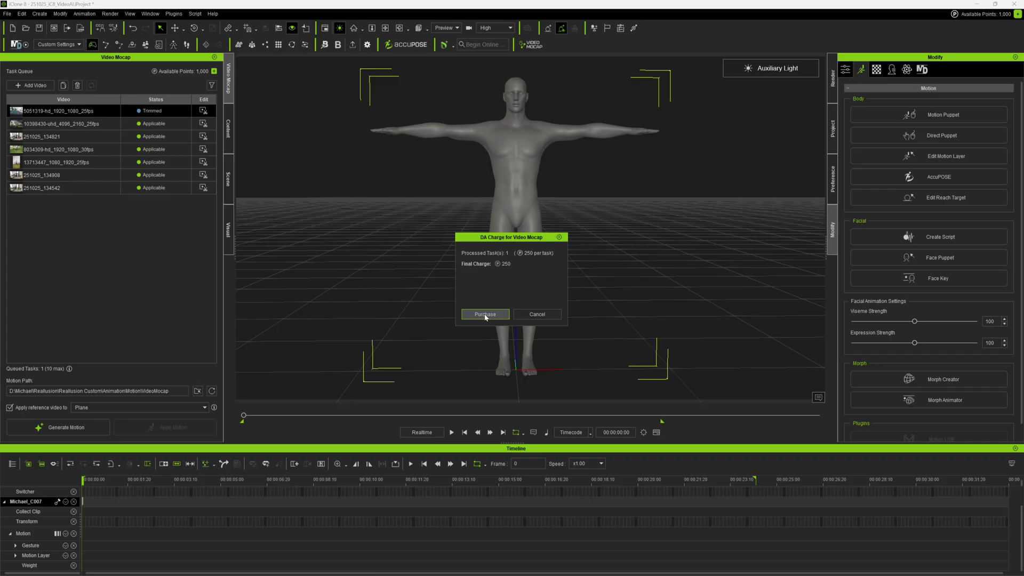
{"action": "left_click", "coordinate": [484, 315]}
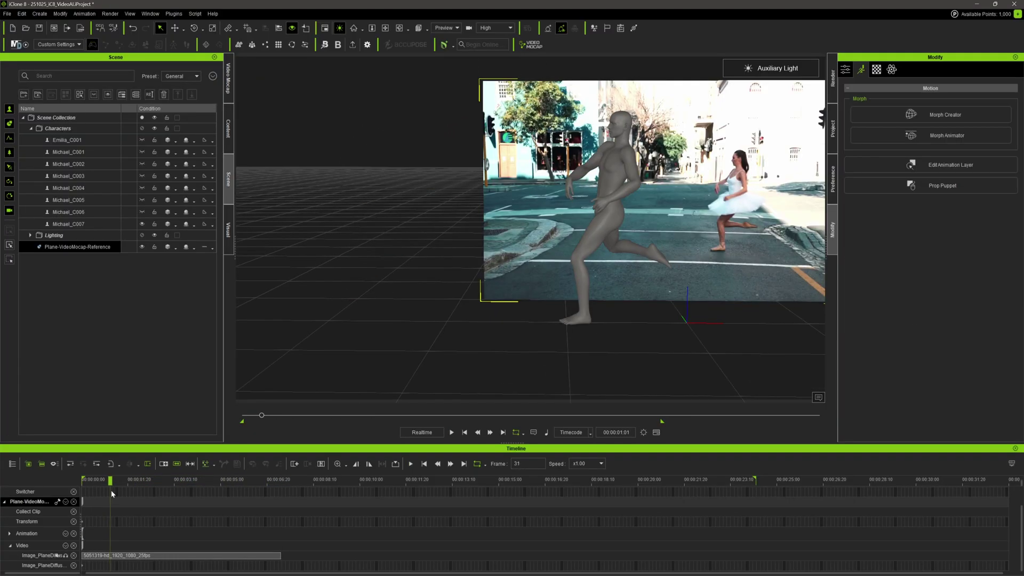
{"action": "left_click_drag", "start_coordinate": [111, 491], "coordinate": [181, 493]}
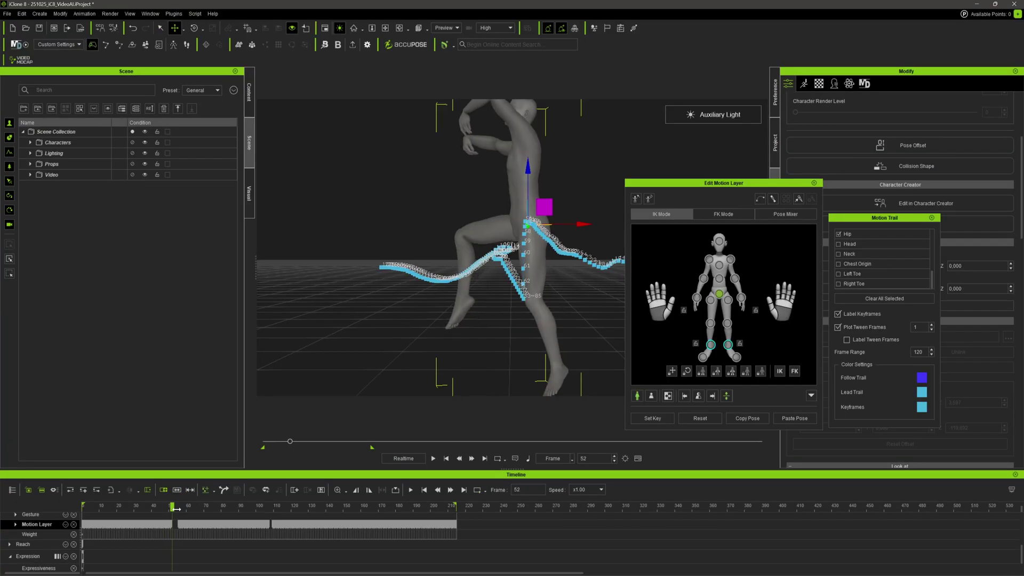
Scrub the edited Michael_C007 motion, then replay both characters from the start
{"action": "left_click_drag", "start_coordinate": [176, 509], "coordinate": [198, 508]}
{"action": "key", "text": "space"}
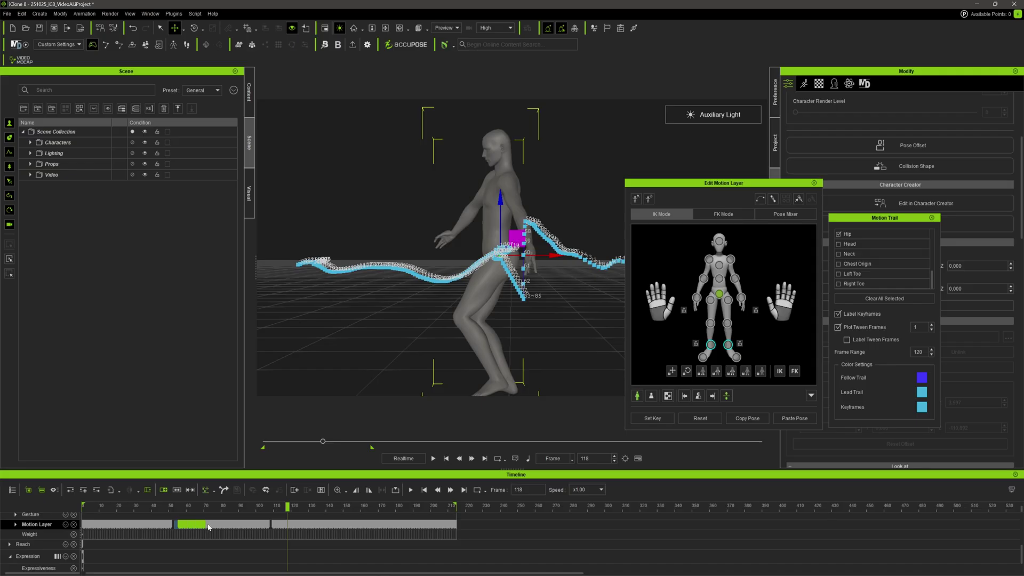
{"action": "left_click", "coordinate": [271, 527]}
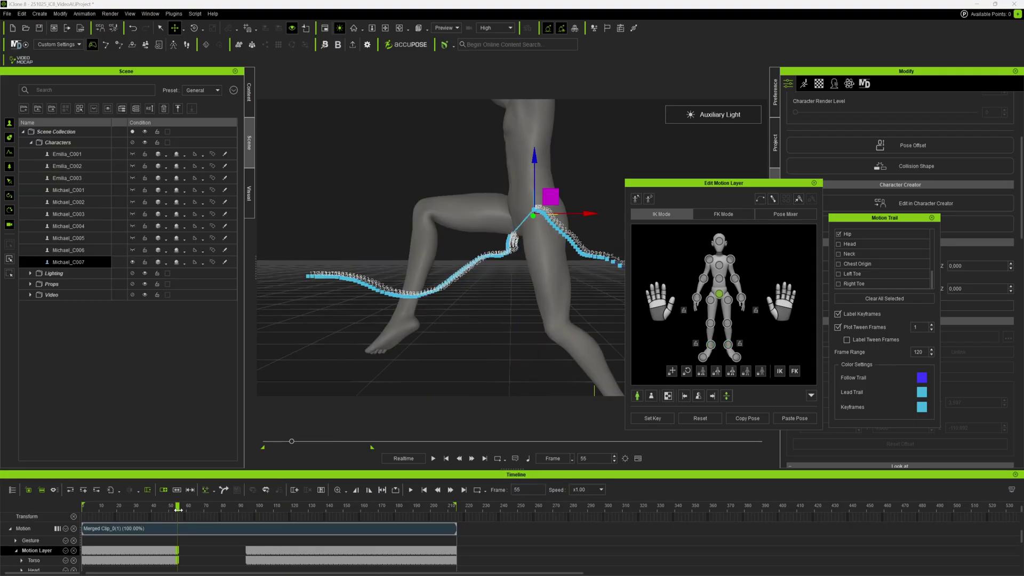
{"action": "left_click_drag", "start_coordinate": [177, 510], "coordinate": [207, 510]}
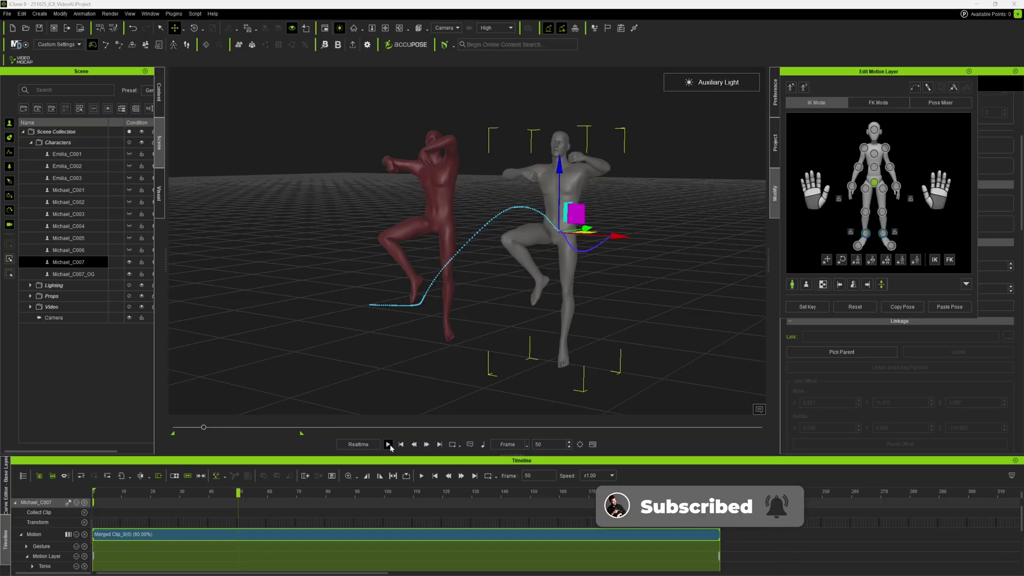
{"action": "left_click", "coordinate": [402, 445]}
{"action": "left_click", "coordinate": [388, 445]}
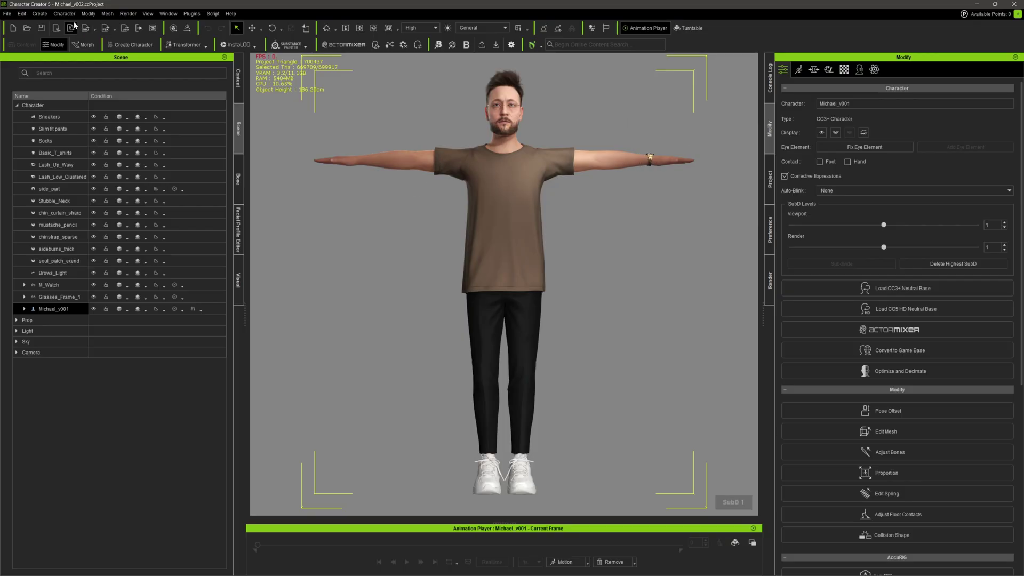
Send the textured Michael_v001 character from Character Creator 5 to iClone
{"action": "left_click", "coordinate": [59, 29]}
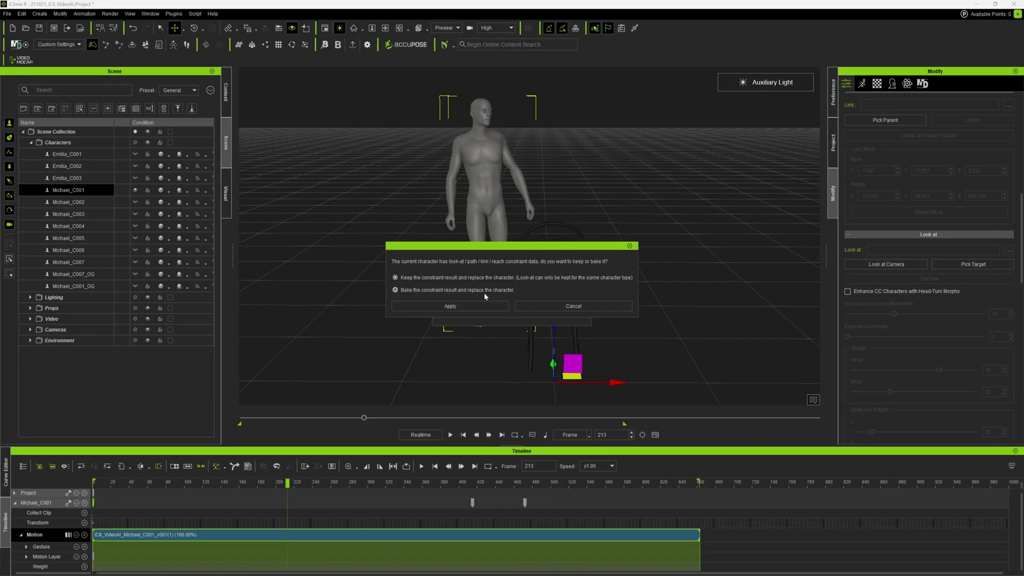
Bake constraints, replace the character while keeping its existing motion, and play the scene
{"action": "left_click", "coordinate": [449, 307]}
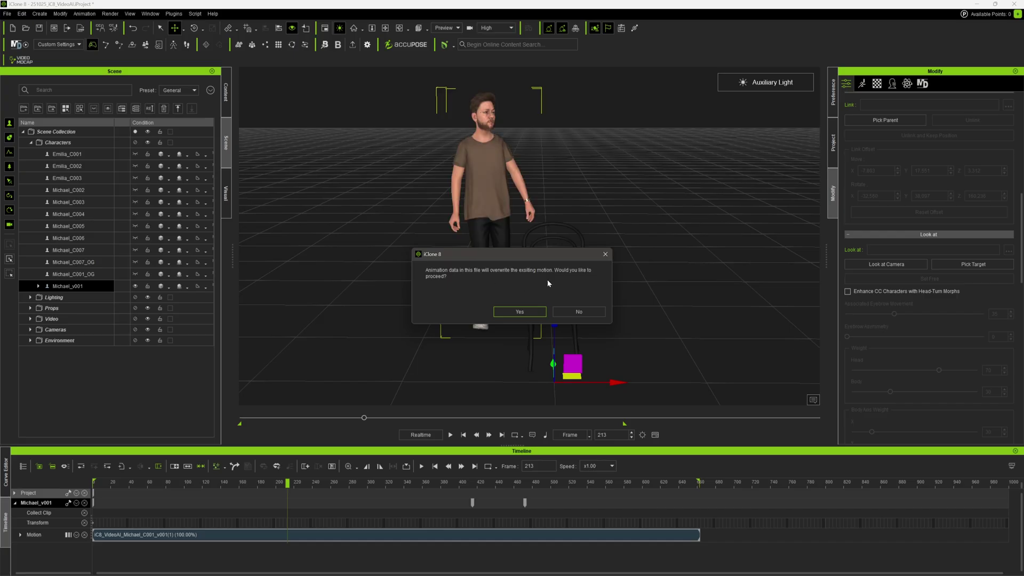
{"action": "left_click", "coordinate": [569, 314]}
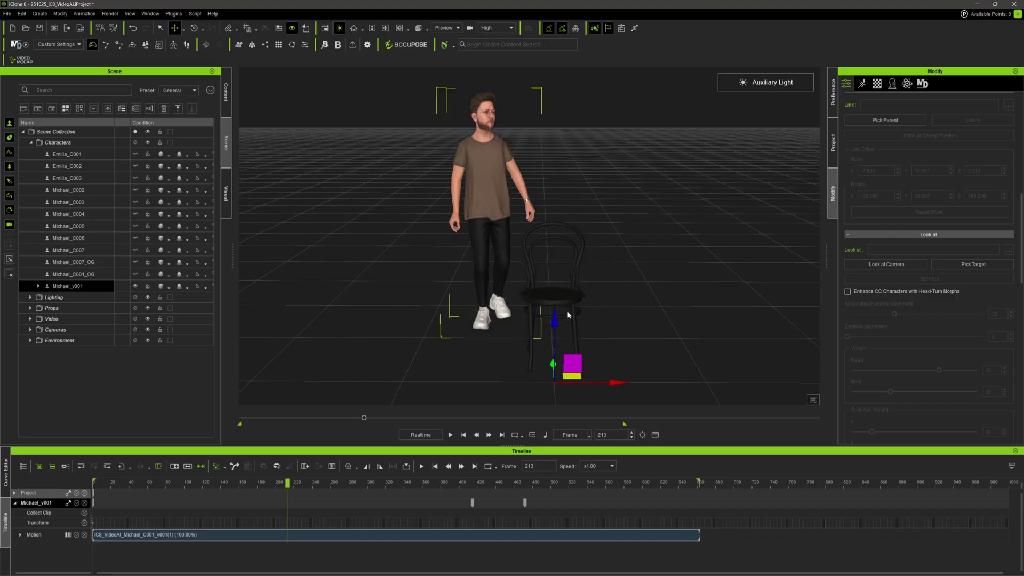
{"action": "key", "text": "space"}
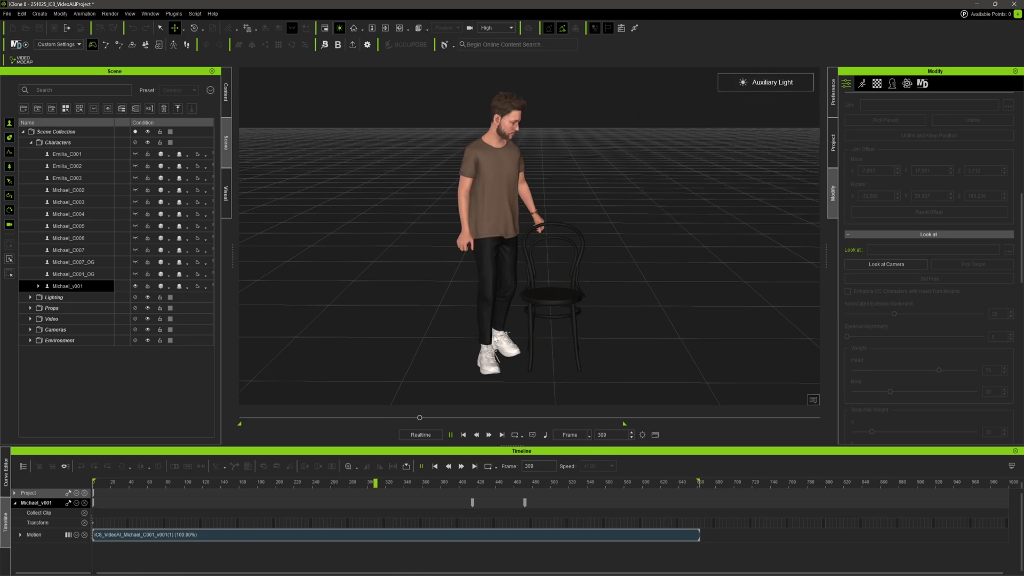
Check the seated pose around frames 337–509, then bring up the motion clip's options
{"action": "key", "text": "space"}
{"action": "scroll", "coordinate": [561, 218], "scroll_direction": "up", "scroll_amount": 5}
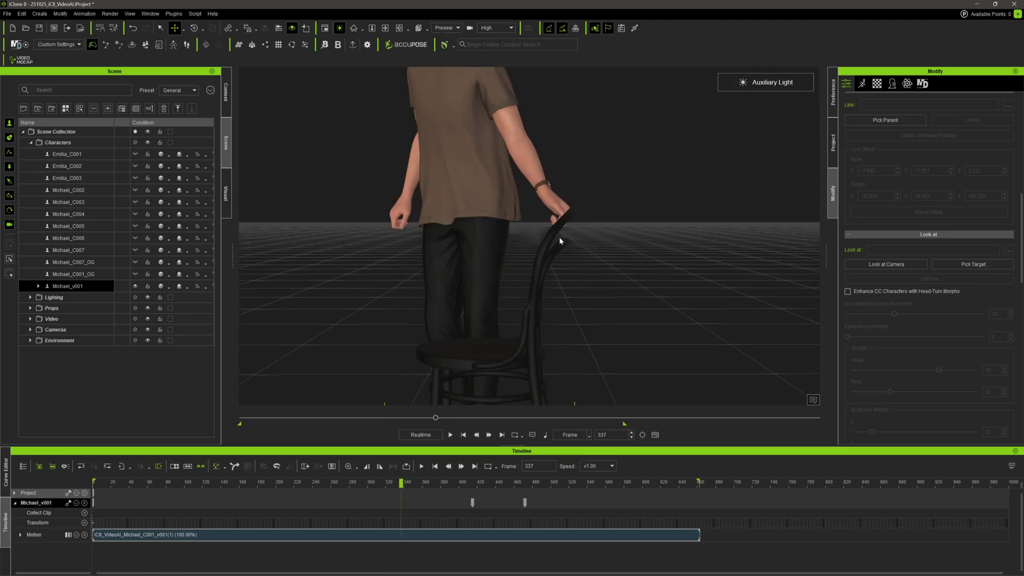
{"action": "scroll", "coordinate": [559, 238], "scroll_direction": "up", "scroll_amount": 3}
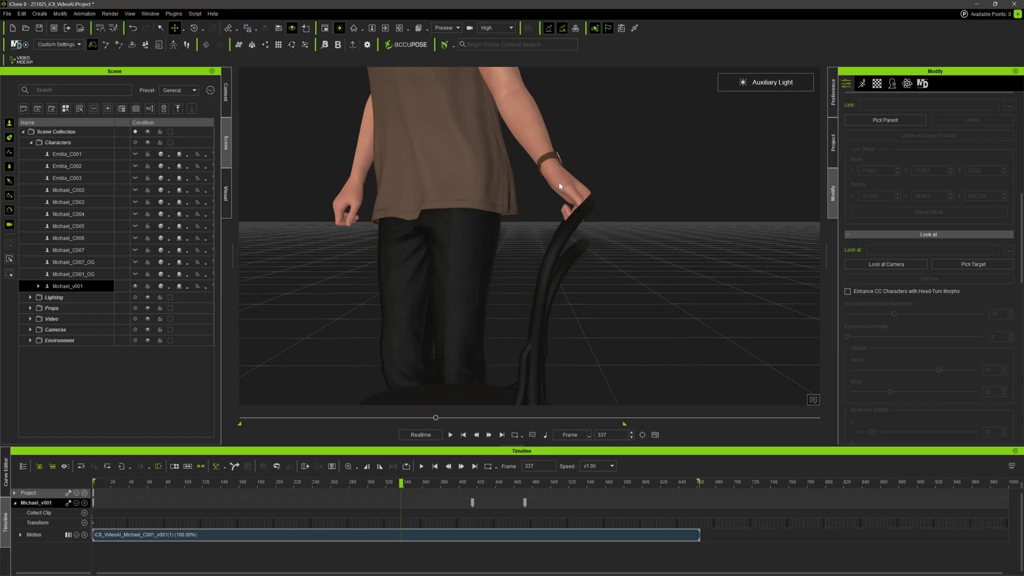
{"action": "scroll", "coordinate": [564, 289], "scroll_direction": "down", "scroll_amount": 2}
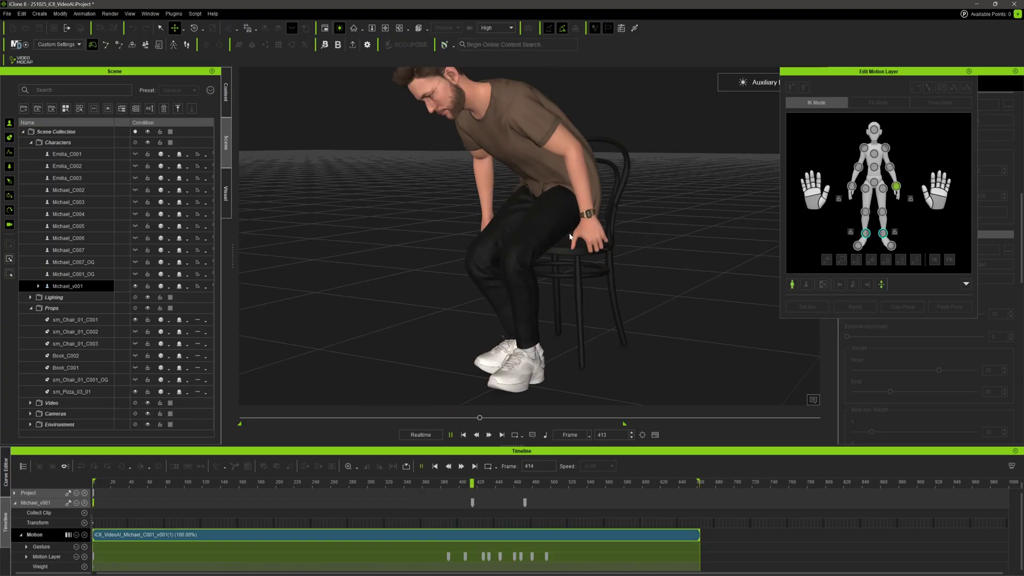
{"action": "scroll", "coordinate": [648, 298], "scroll_direction": "up", "scroll_amount": 6}
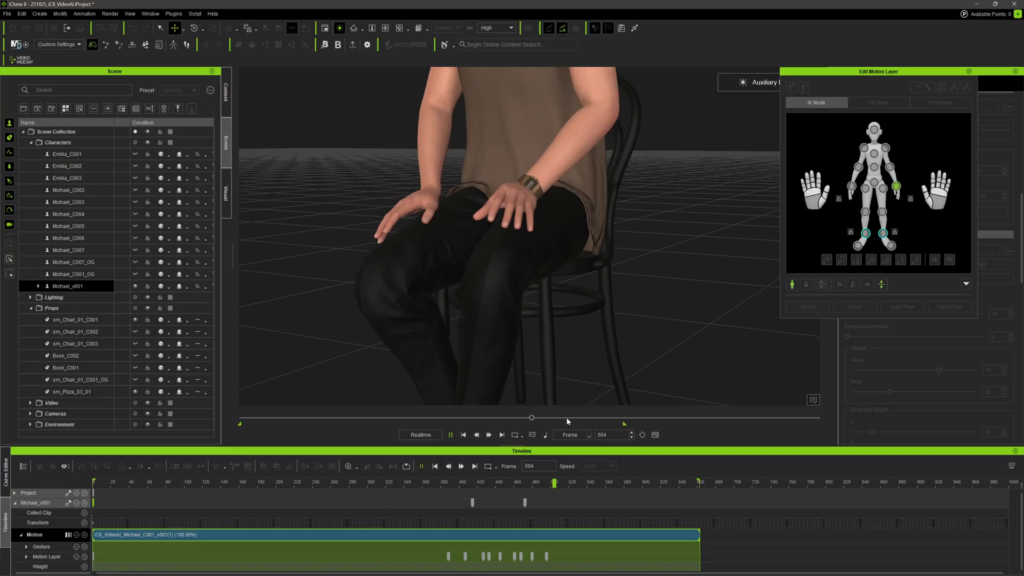
{"action": "key", "text": "space"}
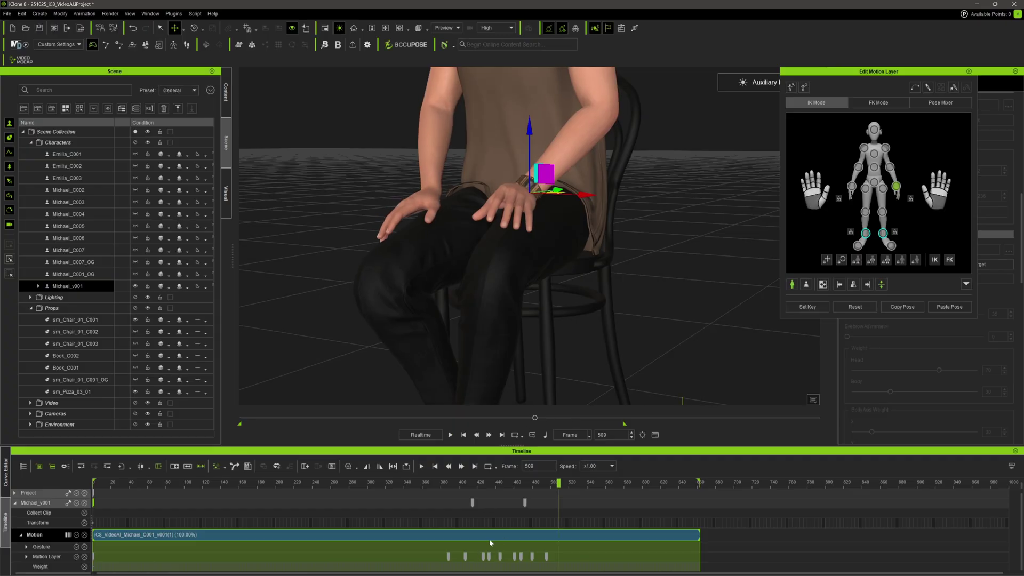
{"action": "left_click", "coordinate": [489, 540]}
{"action": "right_click", "coordinate": [489, 540]}
Overwrite the saved library motion with the edited clip and add a C002 flag at frame 1000
{"action": "mouse_move", "coordinate": [589, 249]}
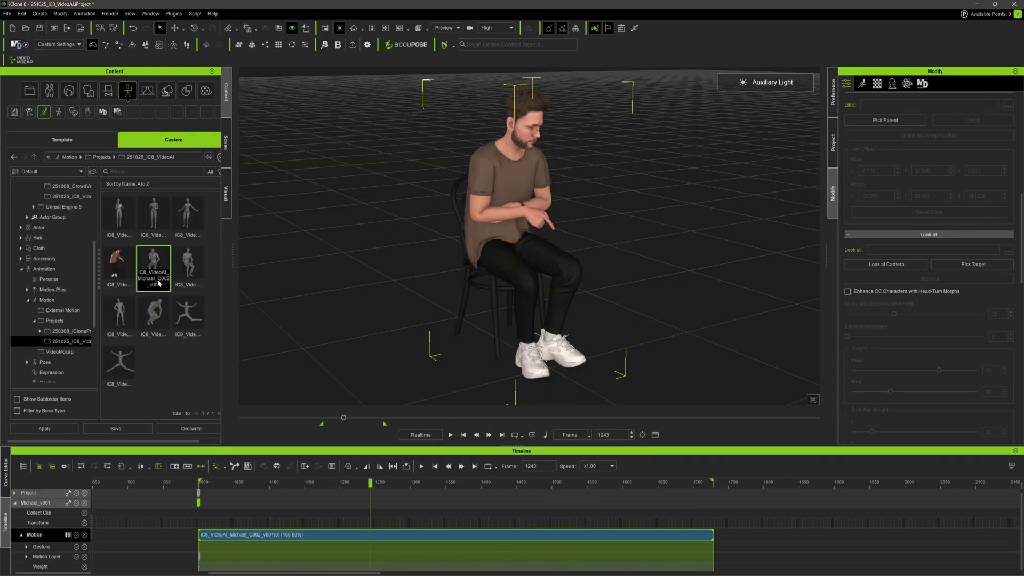
{"action": "left_click", "coordinate": [187, 428]}
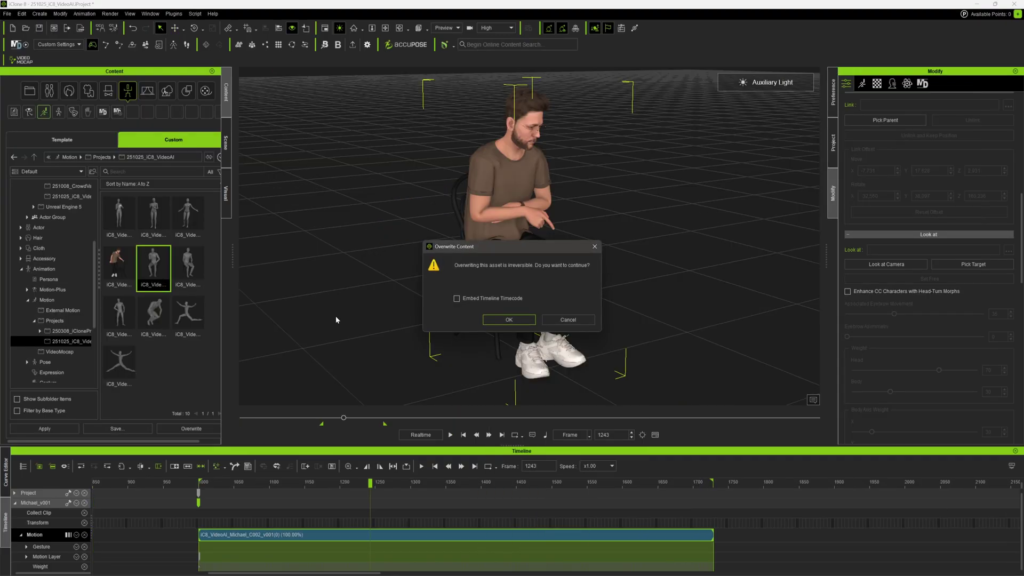
{"action": "left_click", "coordinate": [508, 320]}
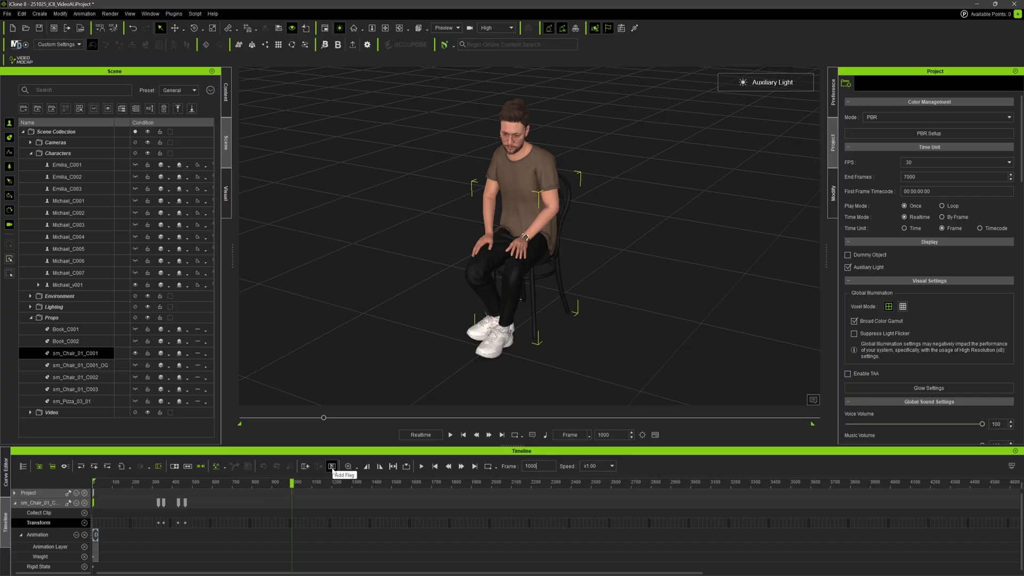
{"action": "left_click", "coordinate": [332, 467]}
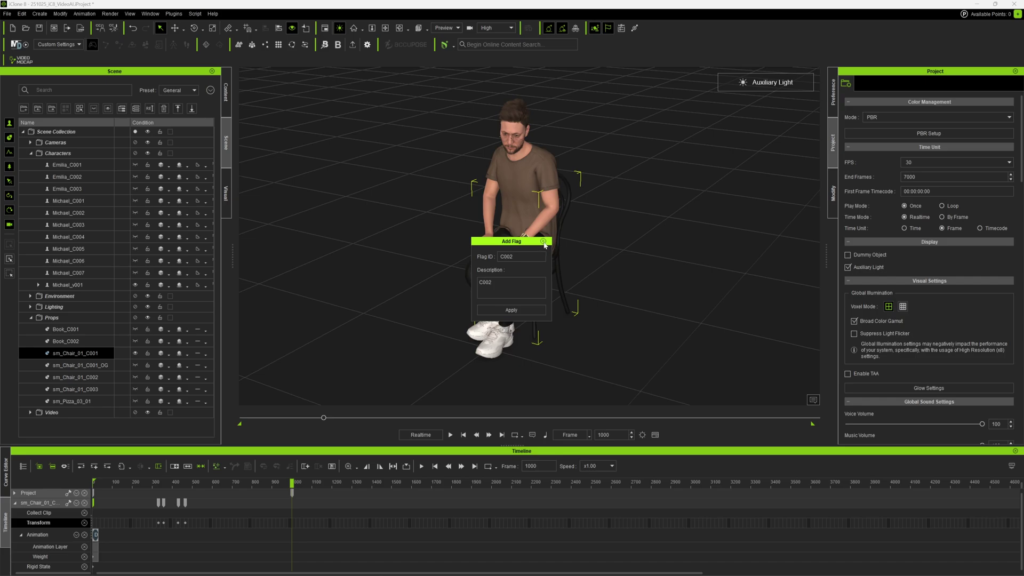
{"action": "left_click", "coordinate": [544, 241]}
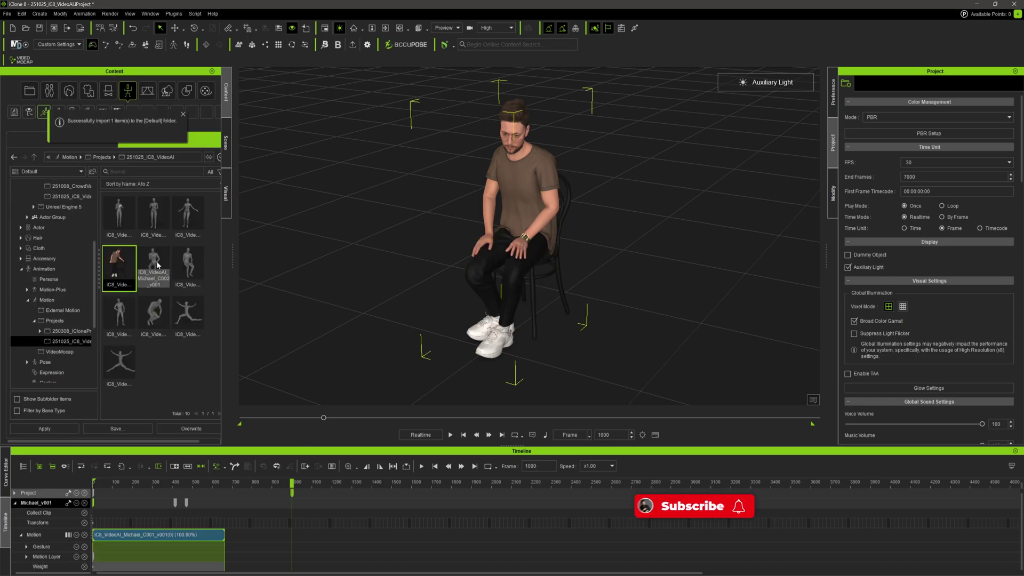
Apply the library motion to Michael and play the seated clip from around frame 1200
{"action": "double_click", "coordinate": [156, 261]}
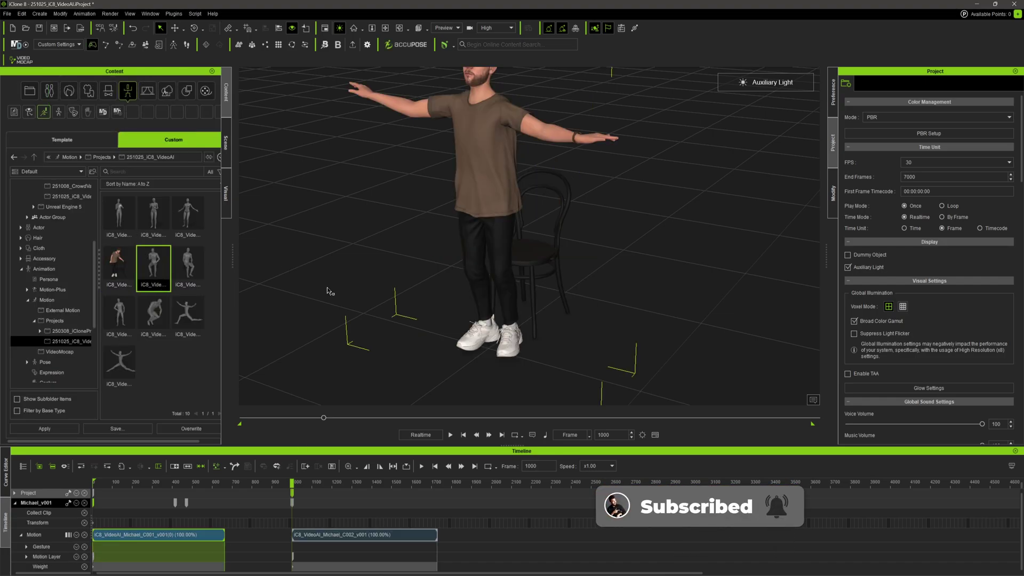
{"action": "left_click", "coordinate": [337, 483]}
{"action": "key", "text": "space"}
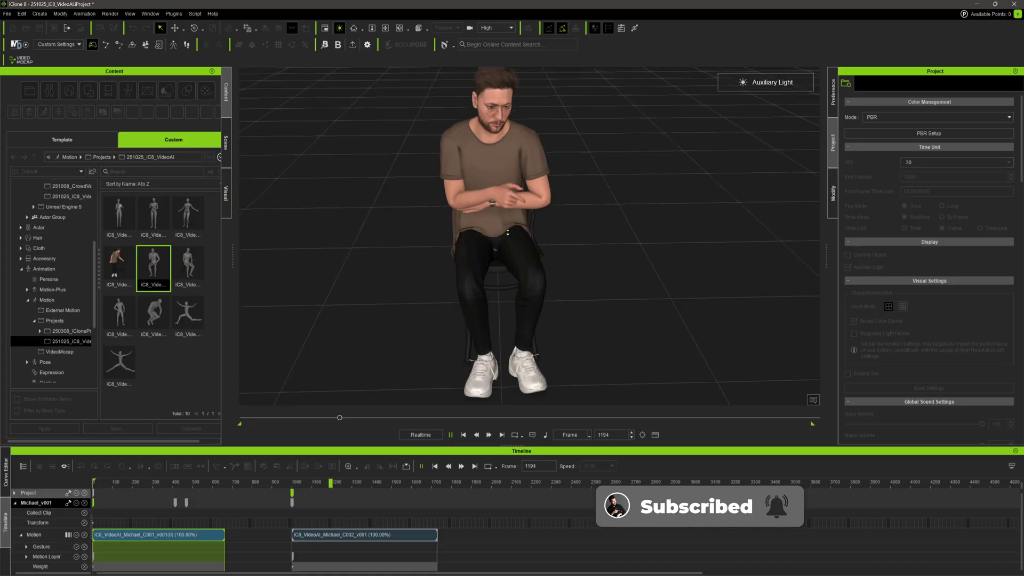
{"action": "right_click_drag", "start_coordinate": [498, 247], "coordinate": [566, 256]}
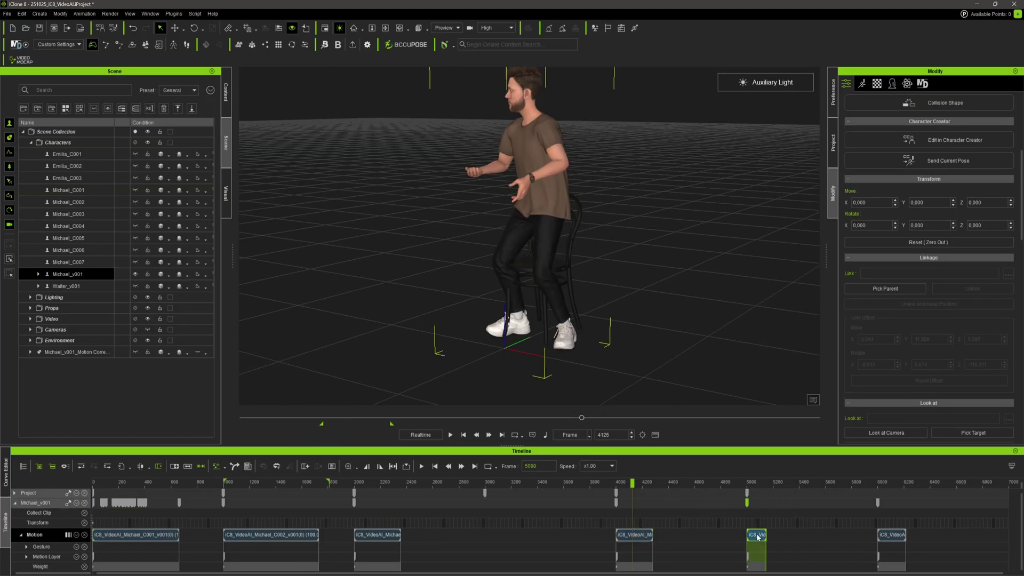
Preview Michael's timeline clip from frame 5077, stopping playback at frame 5148
{"action": "left_click", "coordinate": [758, 538]}
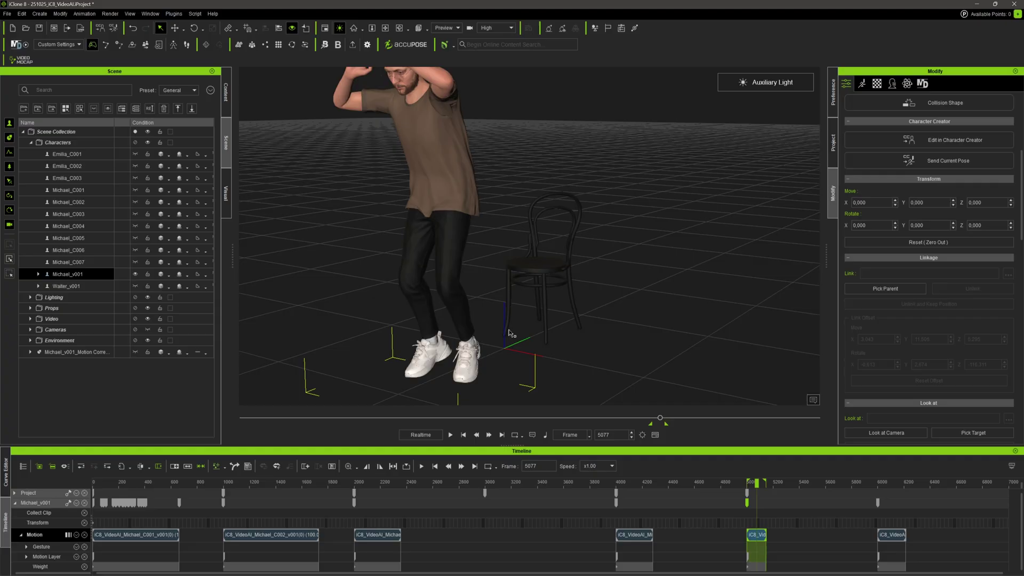
{"action": "key", "text": "space"}
{"action": "scroll", "coordinate": [473, 320], "scroll_direction": "down", "scroll_amount": 2}
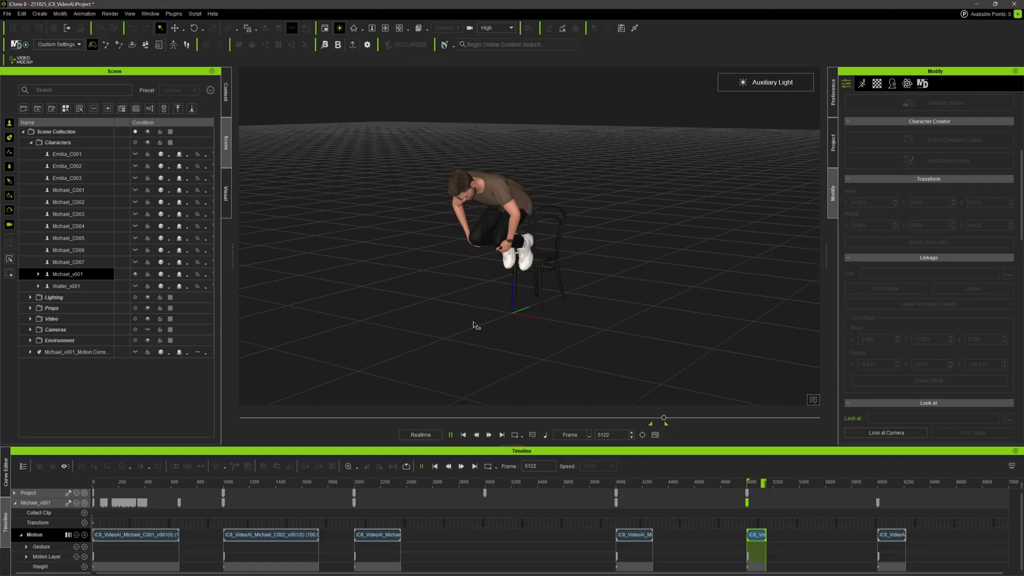
{"action": "key", "text": "space"}
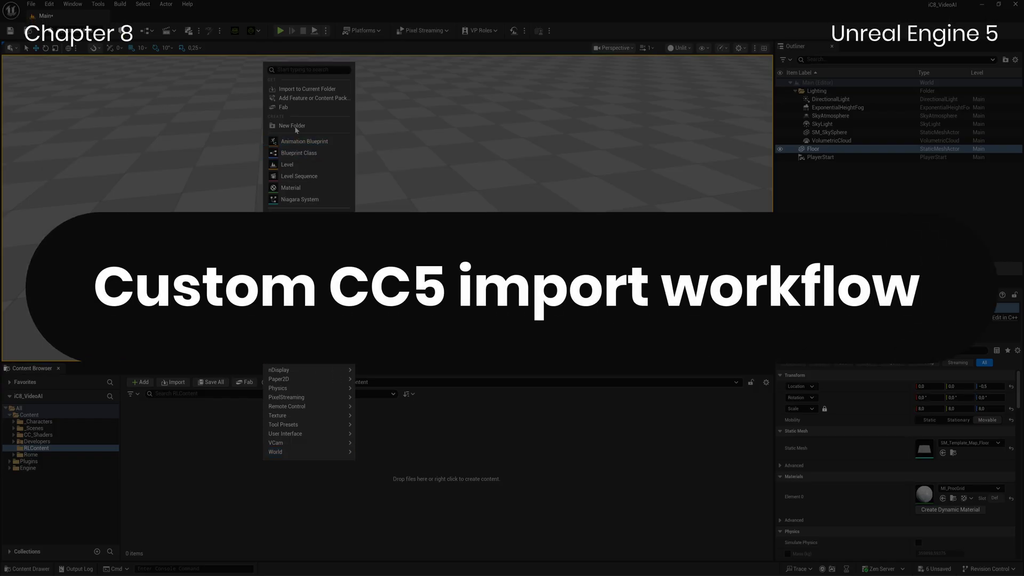
{"action": "left_click", "coordinate": [296, 128]}
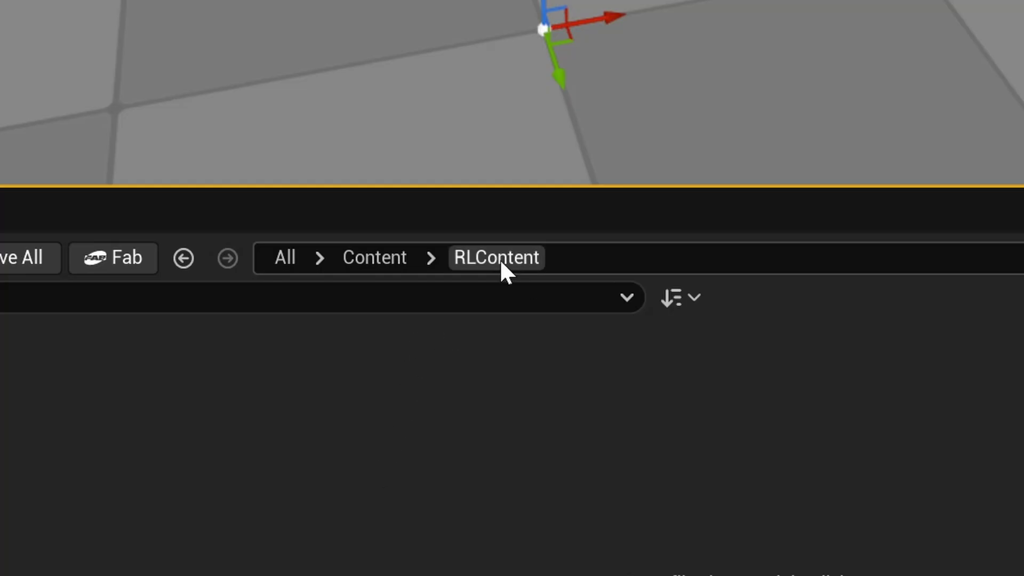
Create a new folder named Michael_v002 inside RLContent
{"action": "right_click", "coordinate": [177, 519]}
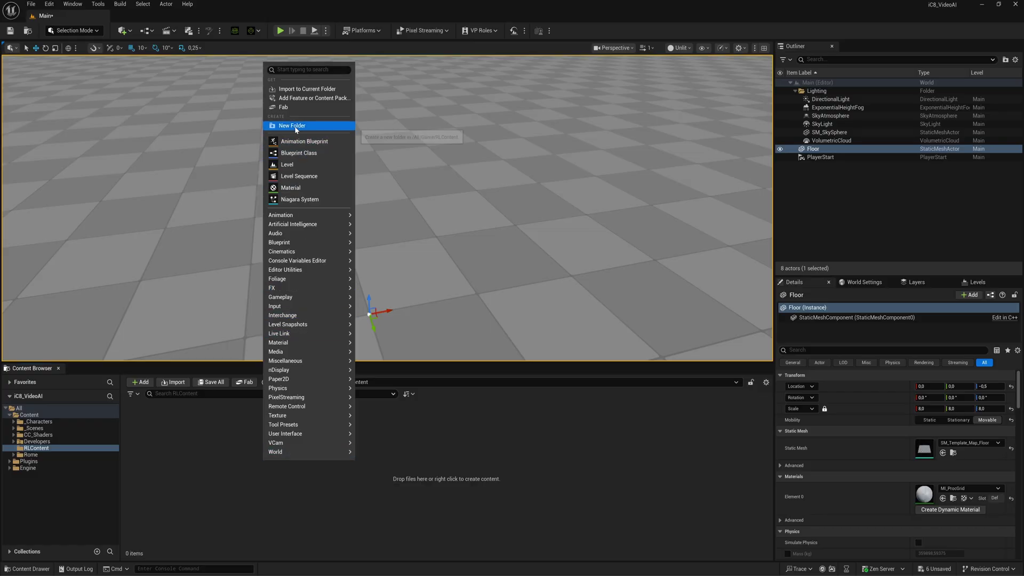
{"action": "left_click", "coordinate": [296, 127]}
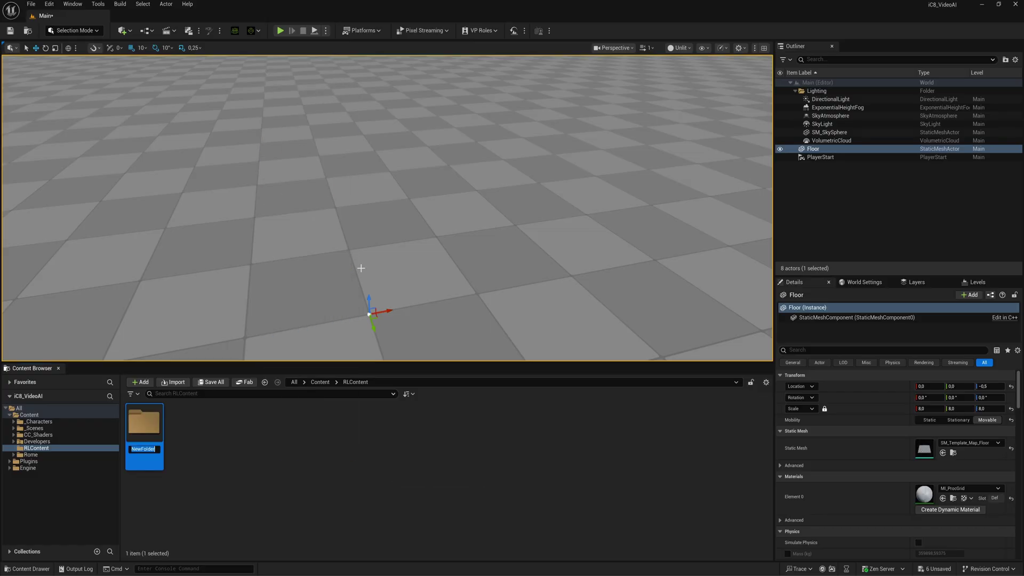
{"action": "type", "text": "Michael_v002"}
{"action": "key", "text": "Return"}
{"action": "key", "text": "Return"}
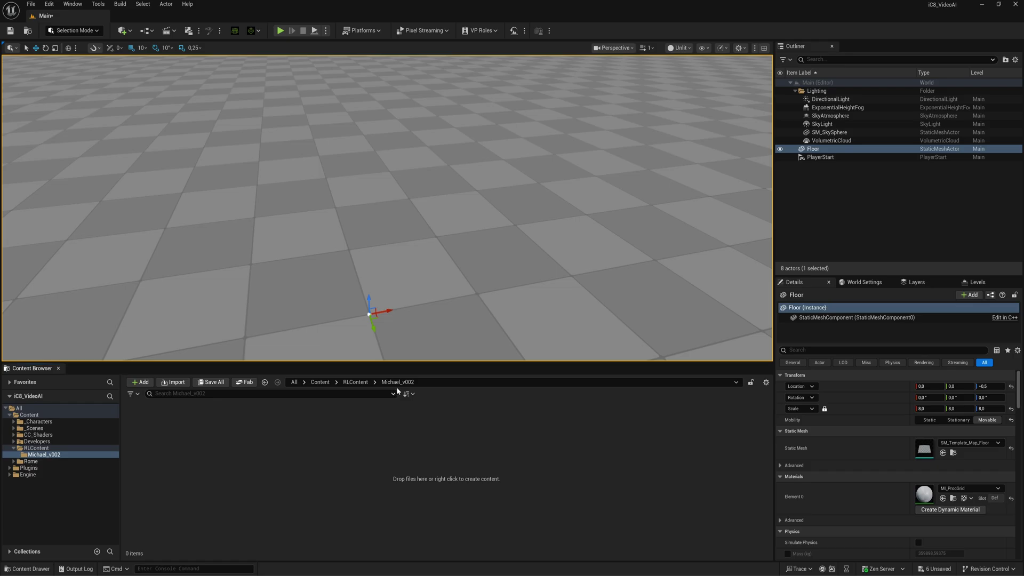
Import Michael_v002.Fbx into that folder with the HQ shader, then view him beside the waiter
{"action": "key", "text": "alt+Tab"}
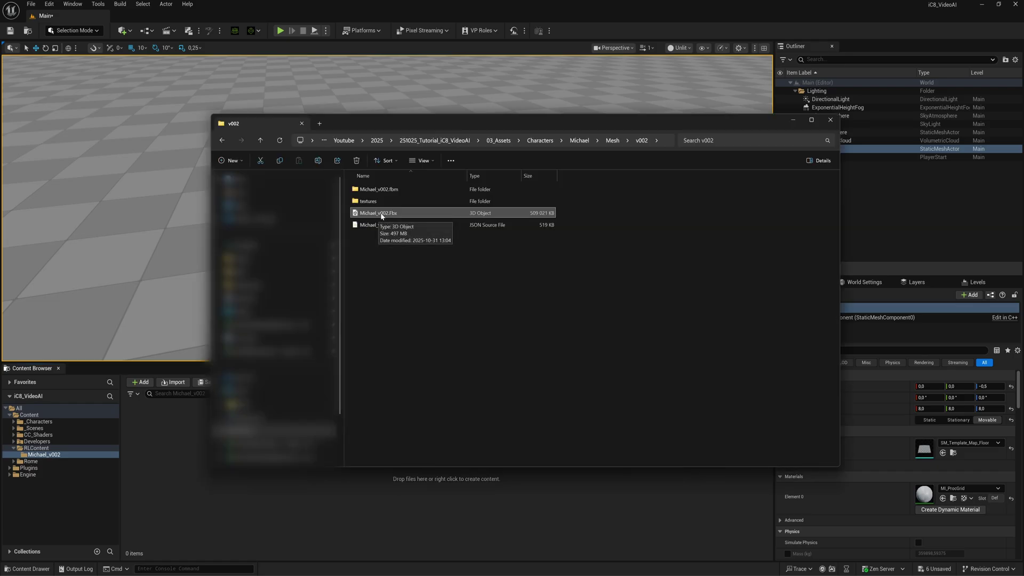
{"action": "left_click_drag", "start_coordinate": [382, 215], "coordinate": [323, 502]}
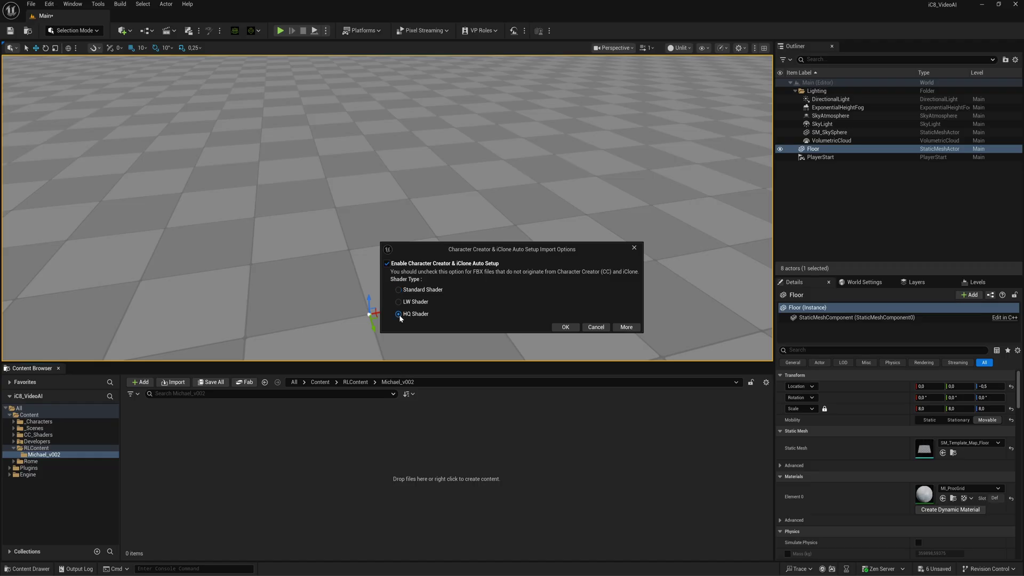
{"action": "left_click", "coordinate": [565, 327]}
{"action": "left_click", "coordinate": [483, 447]}
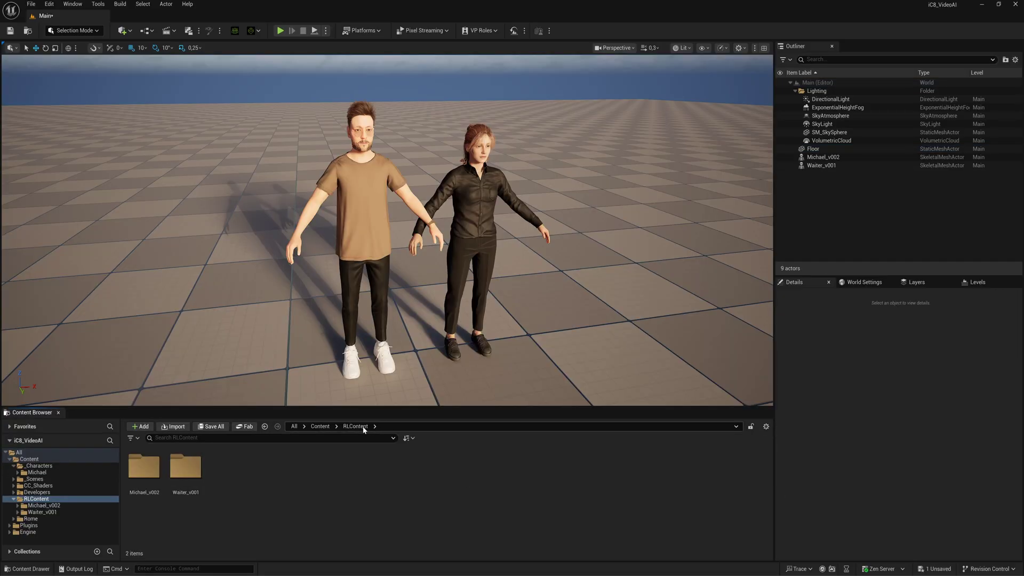
{"action": "double_click", "coordinate": [186, 467]}
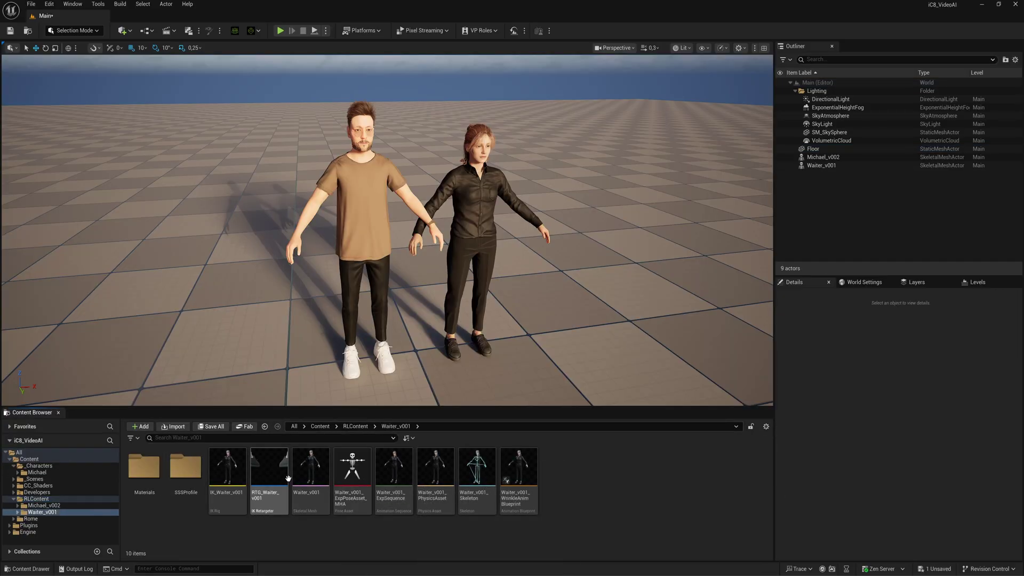
{"action": "left_click", "coordinate": [355, 426]}
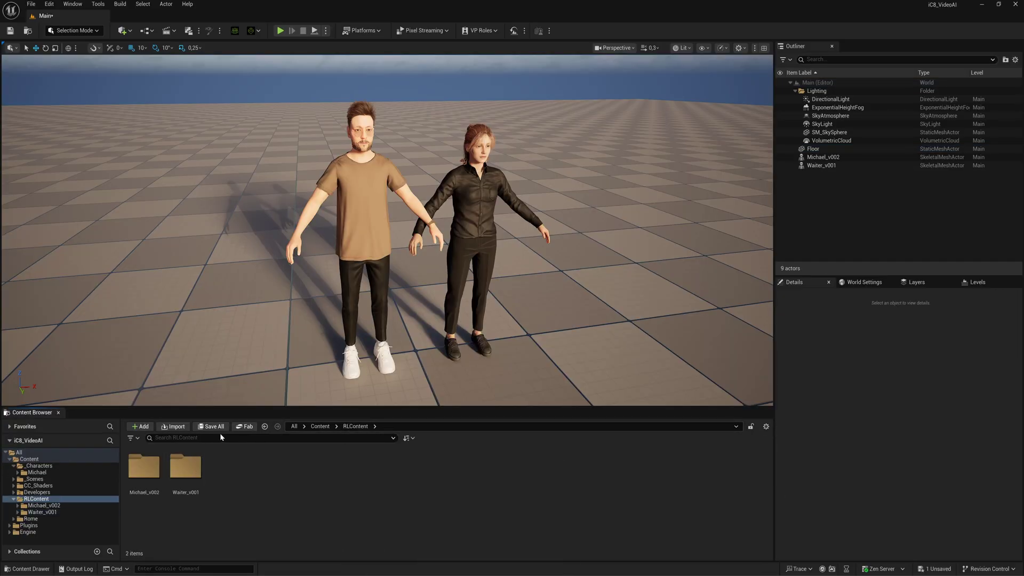
{"action": "right_click_drag", "start_coordinate": [440, 288], "coordinate": [438, 277]}
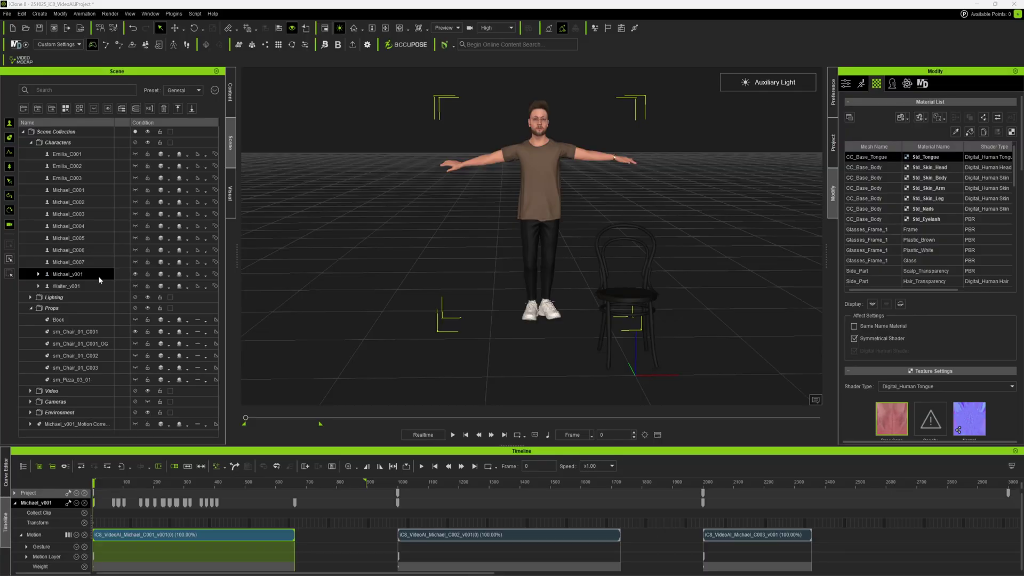
Select the sm_Chair_01_C001 chair prop and bring up the Unreal Live Link transfer panel
{"action": "left_click", "coordinate": [75, 332]}
{"action": "mouse_move", "coordinate": [184, 482]}
{"action": "left_mouse_down"}
{"action": "mouse_move", "coordinate": [223, 483]}
{"action": "mouse_move", "coordinate": [198, 483]}
{"action": "left_mouse_up"}
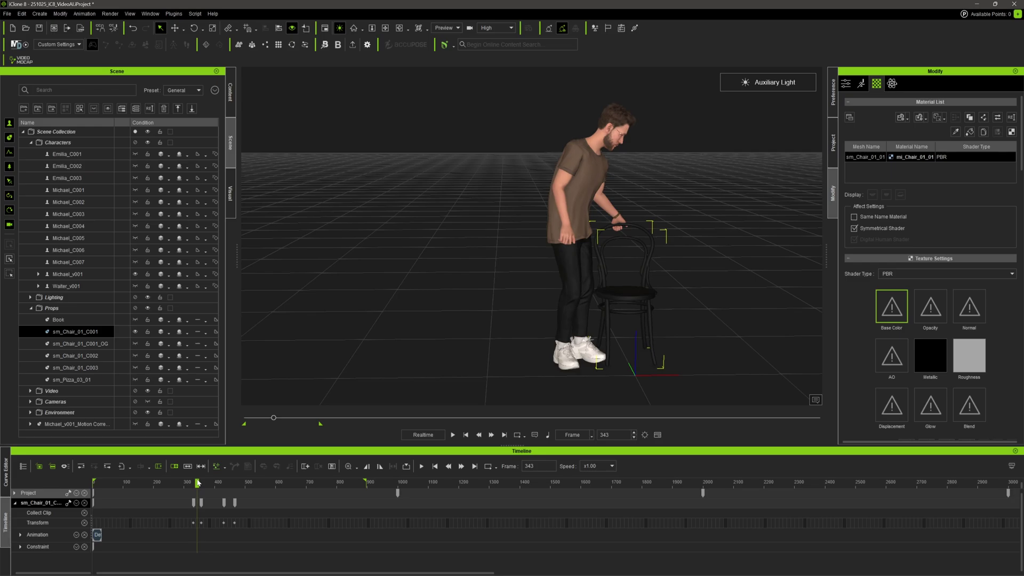
{"action": "left_click", "coordinate": [174, 13]}
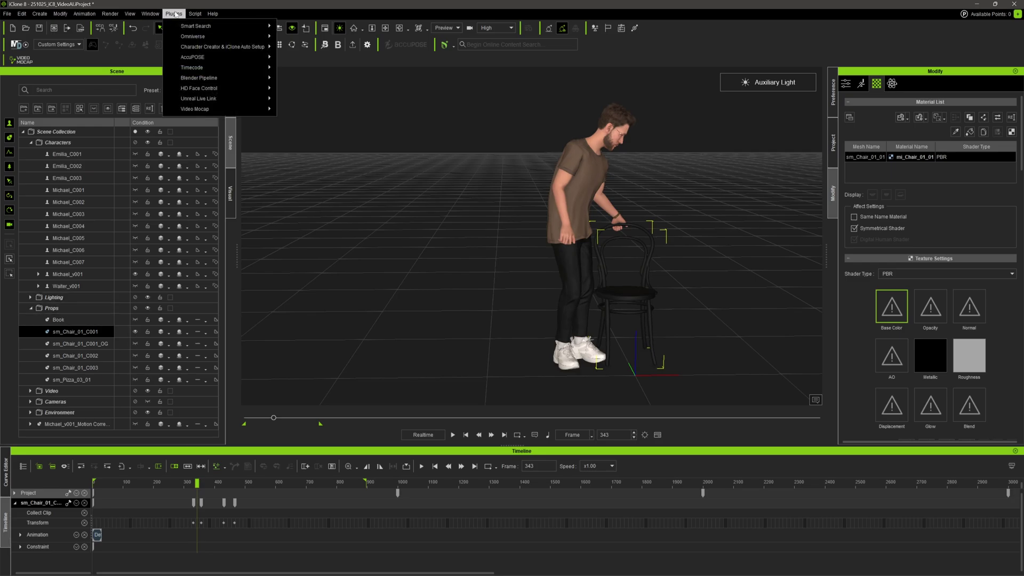
{"action": "mouse_move", "coordinate": [219, 98]}
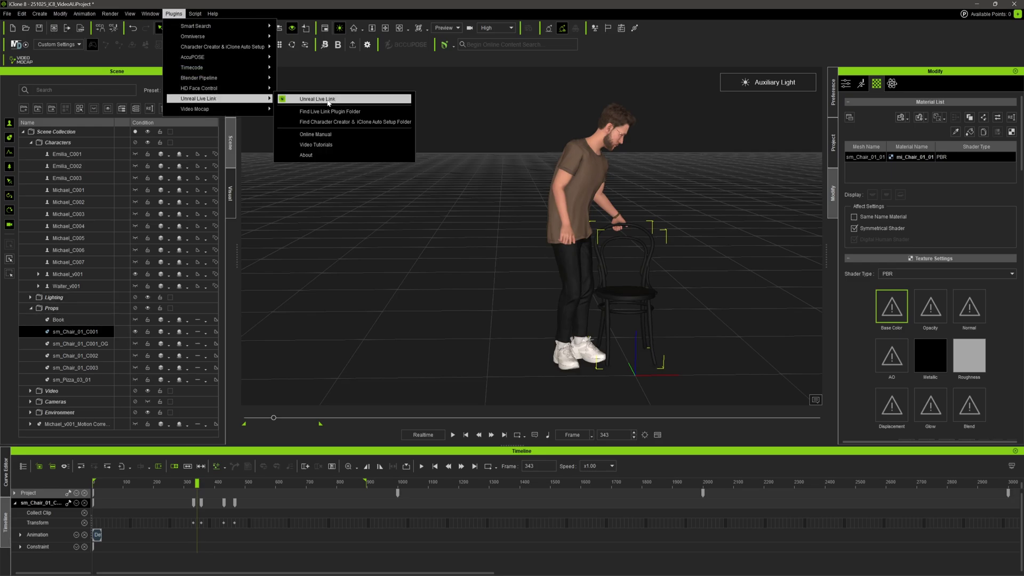
{"action": "left_click", "coordinate": [323, 99]}
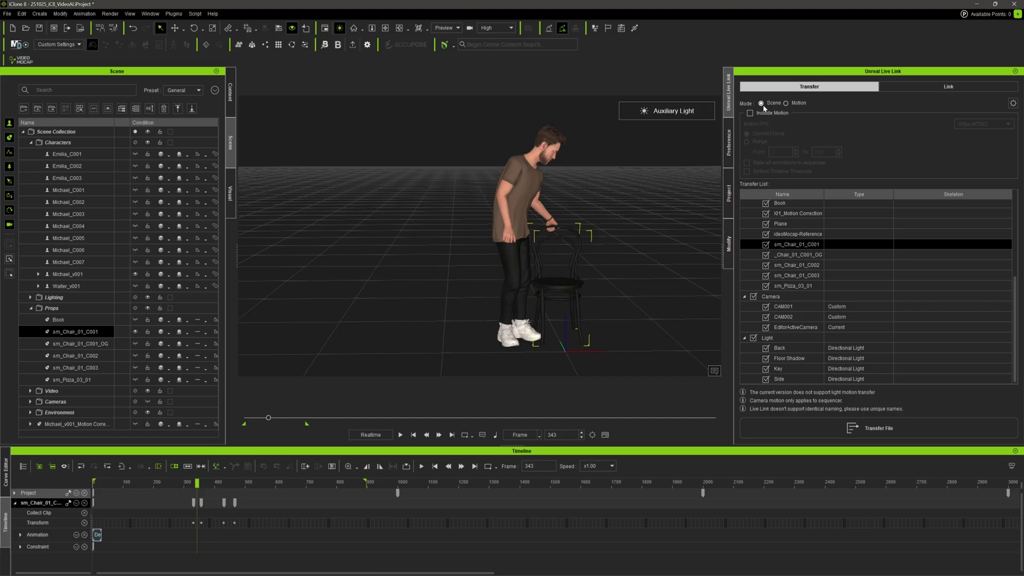
Transfer only sm_Chair_01_C001 from the Prop list to Unreal
{"action": "left_click", "coordinate": [1014, 104]}
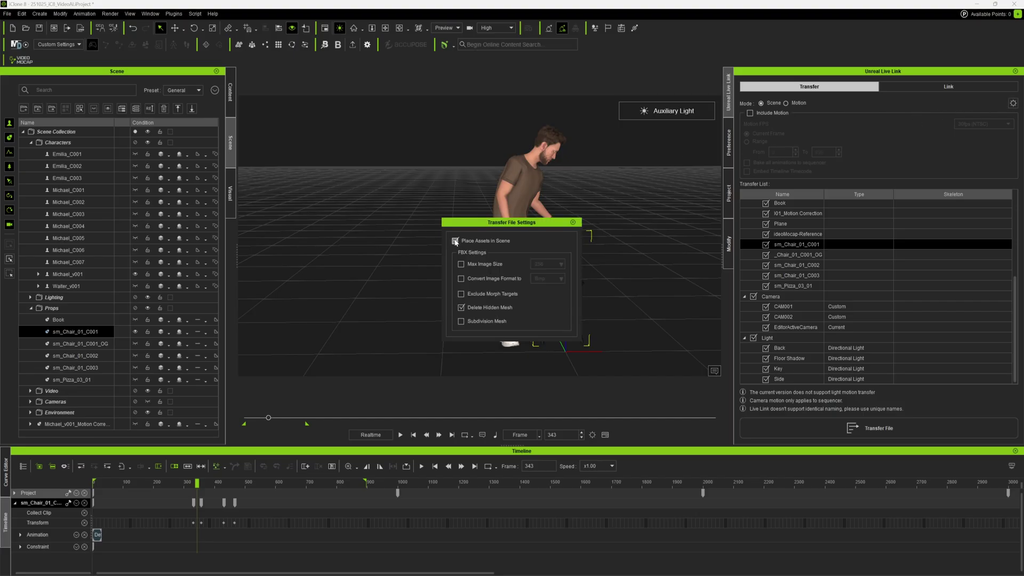
{"action": "left_click", "coordinate": [753, 232]}
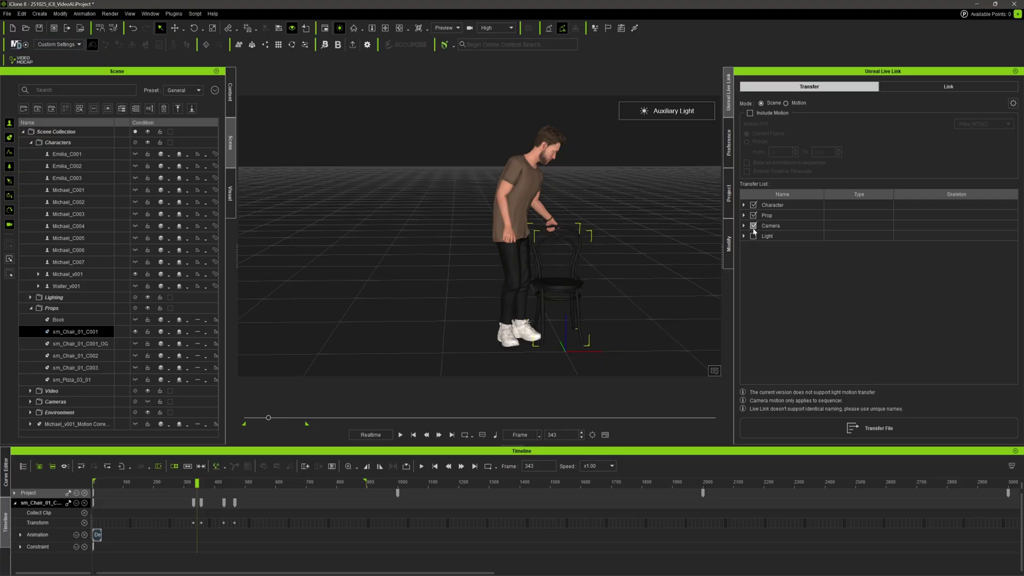
{"action": "left_click", "coordinate": [745, 216]}
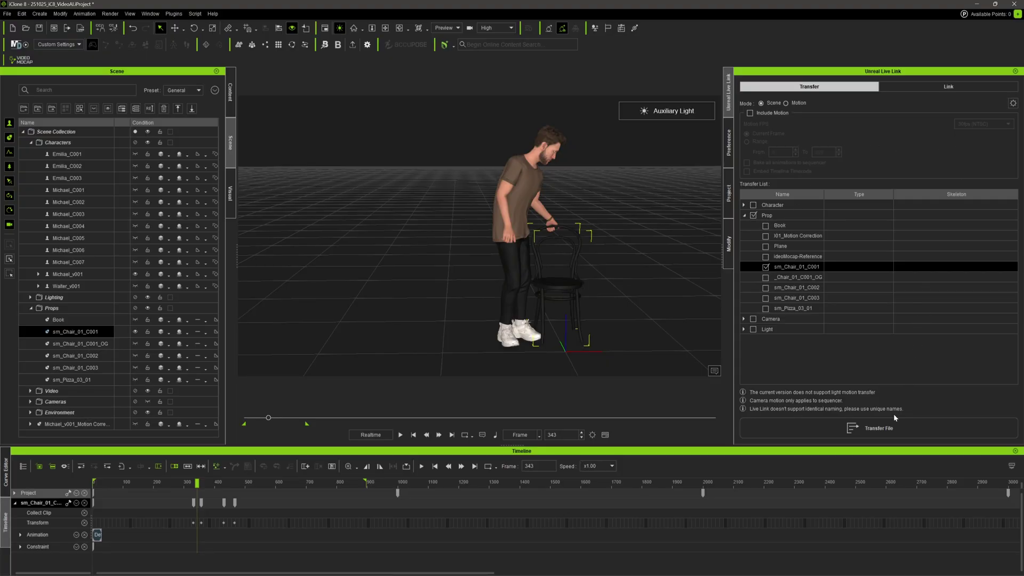
{"action": "left_click", "coordinate": [879, 428]}
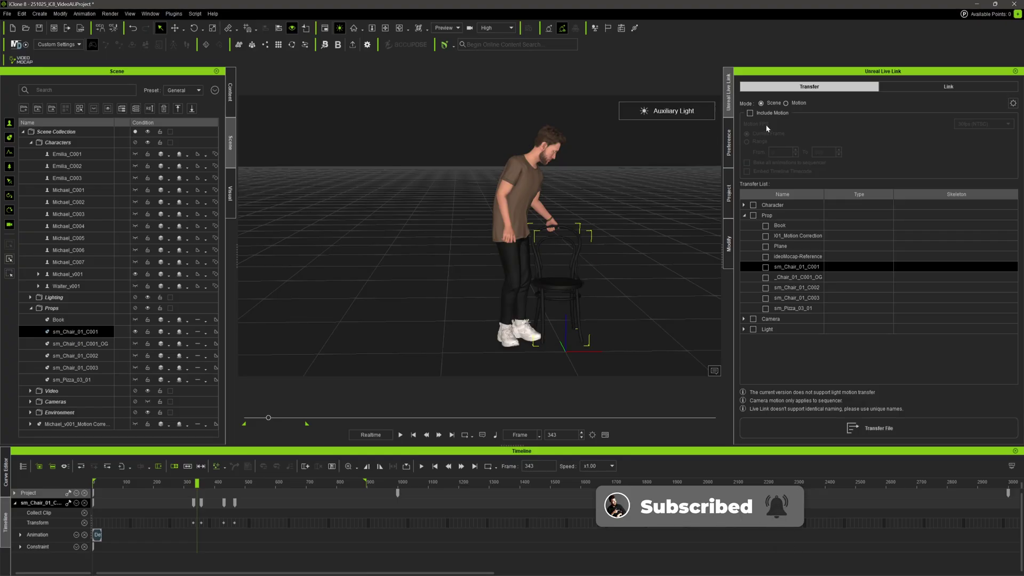
Set Live Link to Motion mode with a frame range of 0–663
{"action": "left_click", "coordinate": [792, 103]}
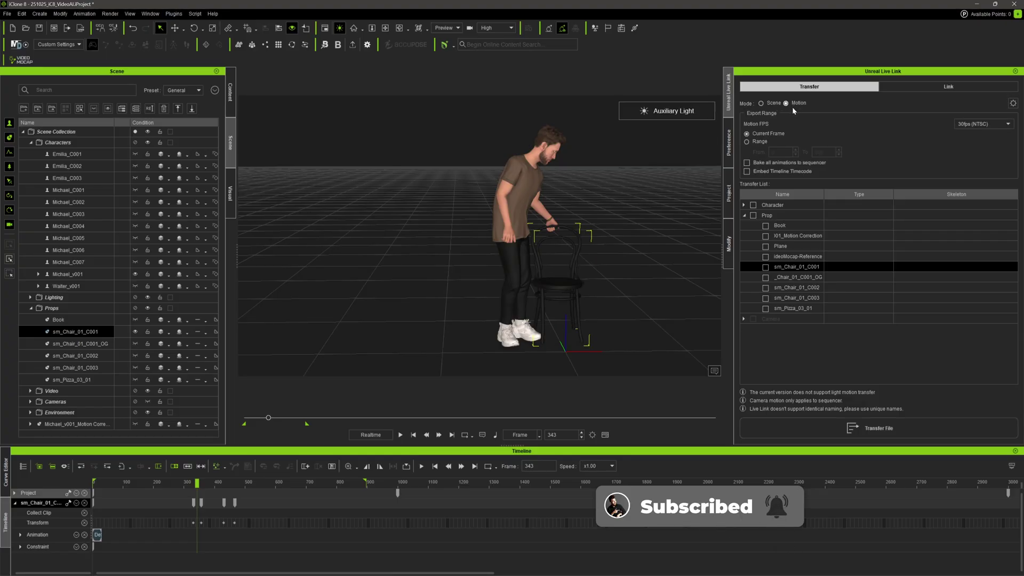
{"action": "left_click", "coordinate": [747, 141]}
{"action": "left_click", "coordinate": [515, 299]}
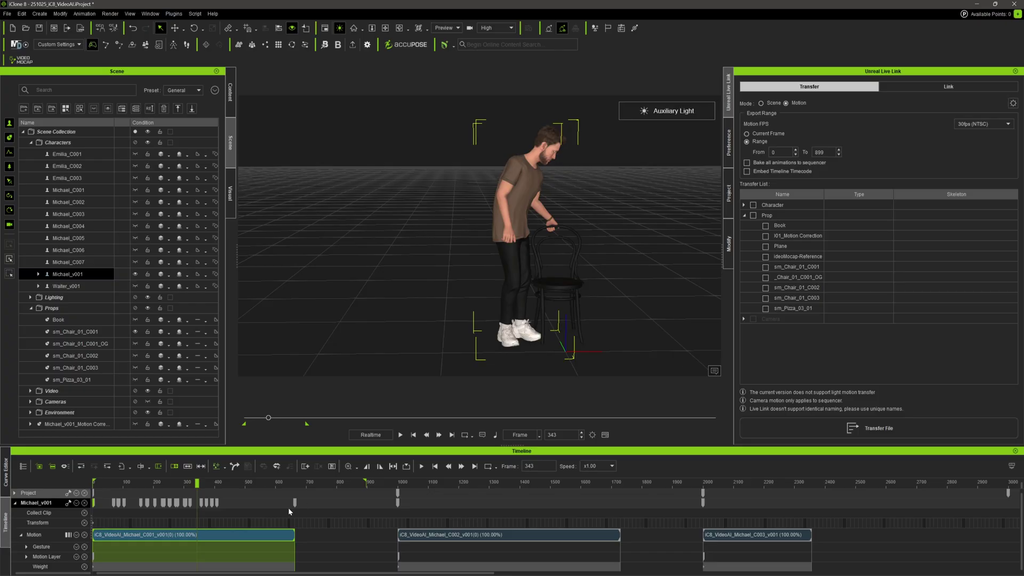
{"action": "left_click", "coordinate": [217, 542]}
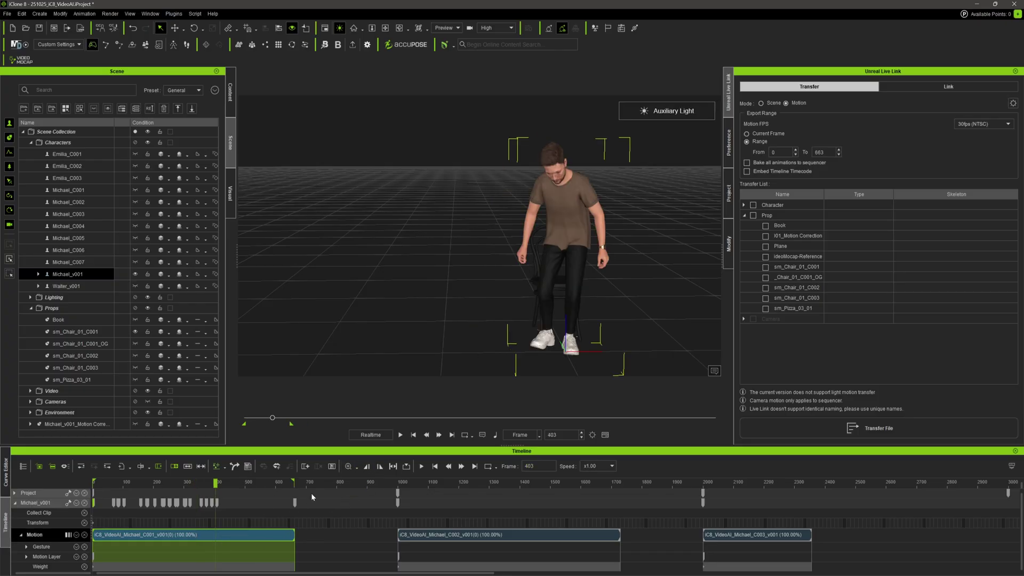
{"action": "left_click", "coordinate": [280, 482]}
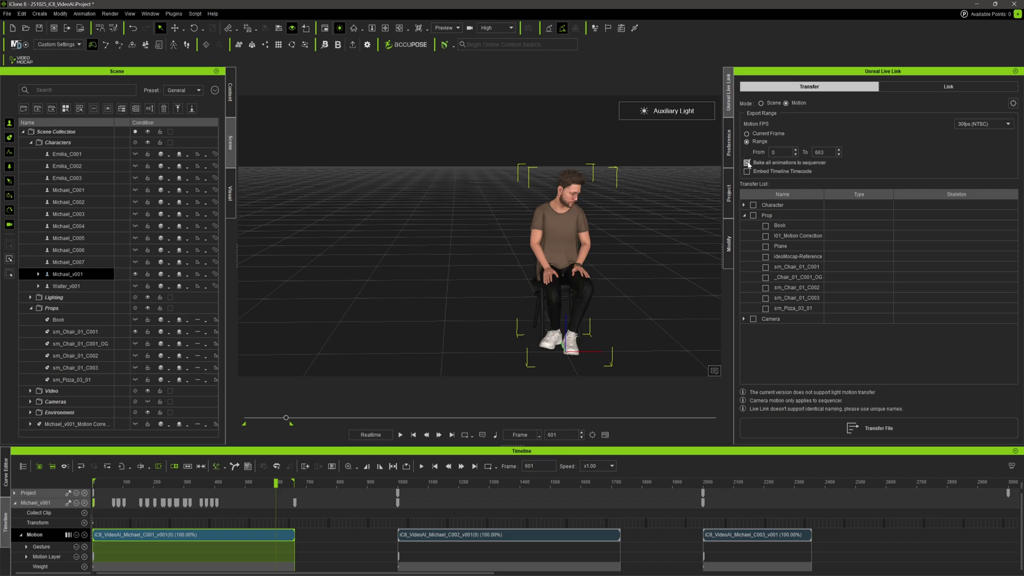
Bake all animations to the sequencer and transfer Michael_v001 and sm_Chair_01_C001 motion
{"action": "left_click", "coordinate": [747, 162]}
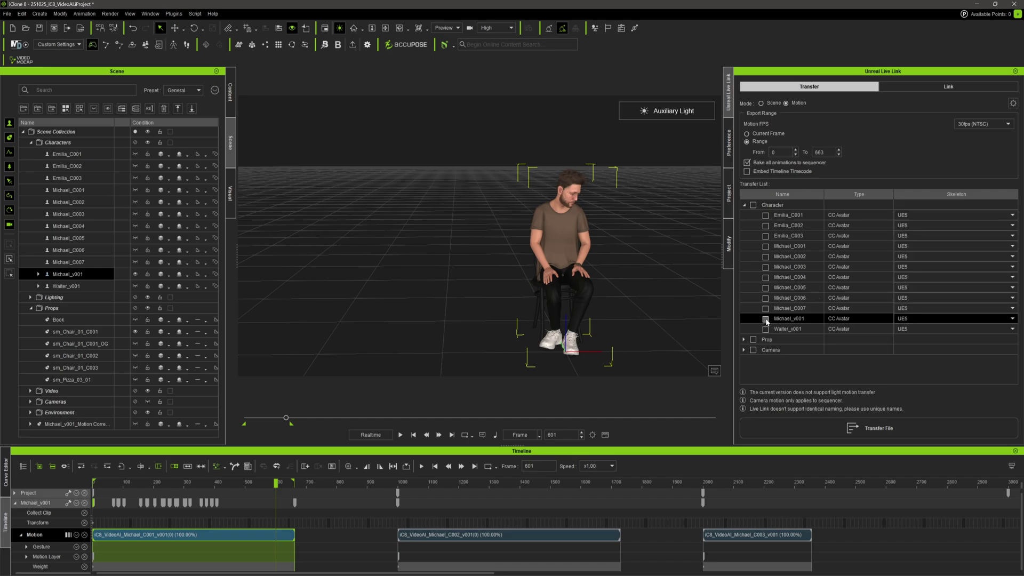
{"action": "left_click", "coordinate": [767, 320]}
{"action": "left_click", "coordinate": [767, 377]}
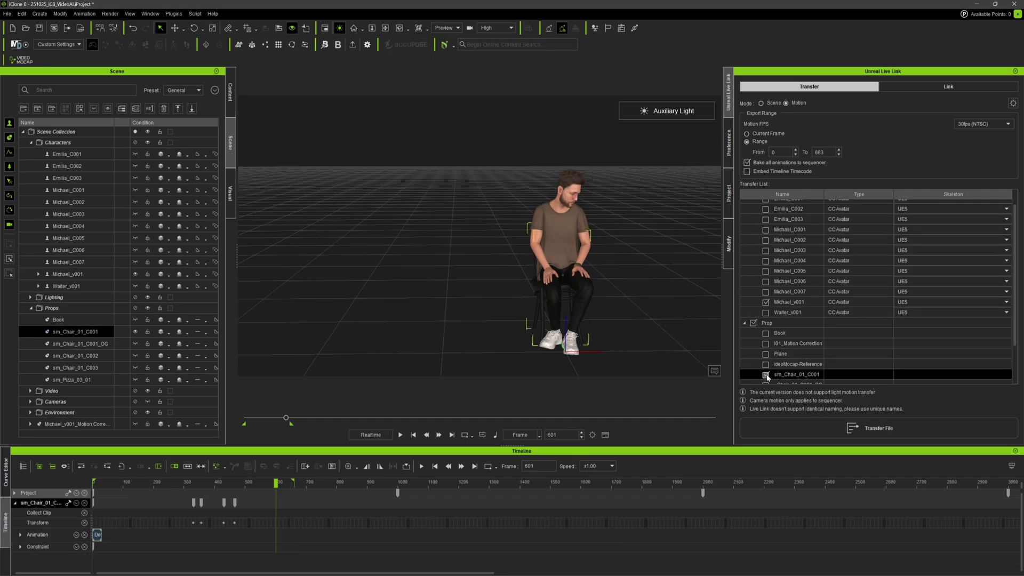
{"action": "left_click", "coordinate": [875, 428]}
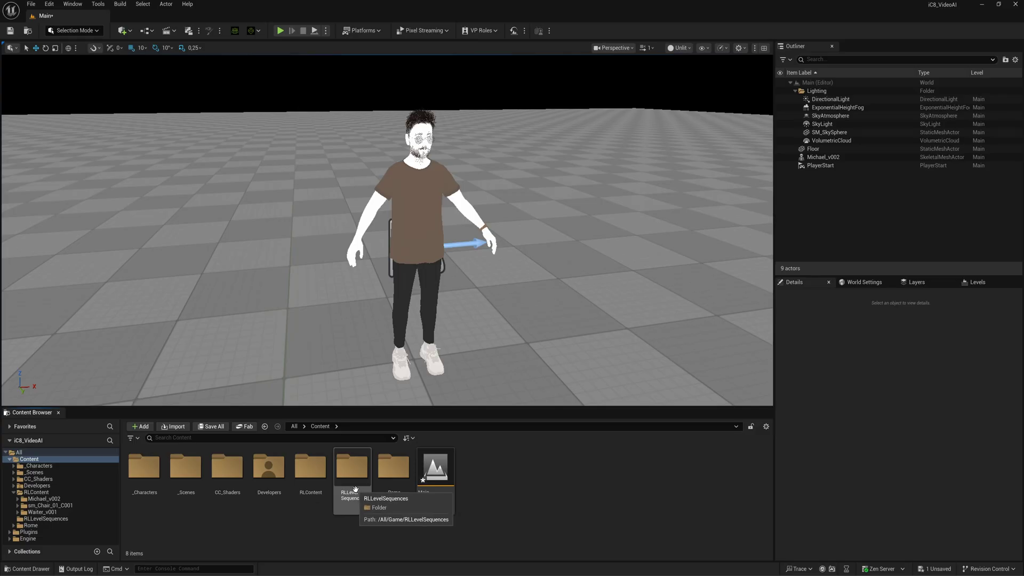
{"action": "left_click", "coordinate": [352, 486]}
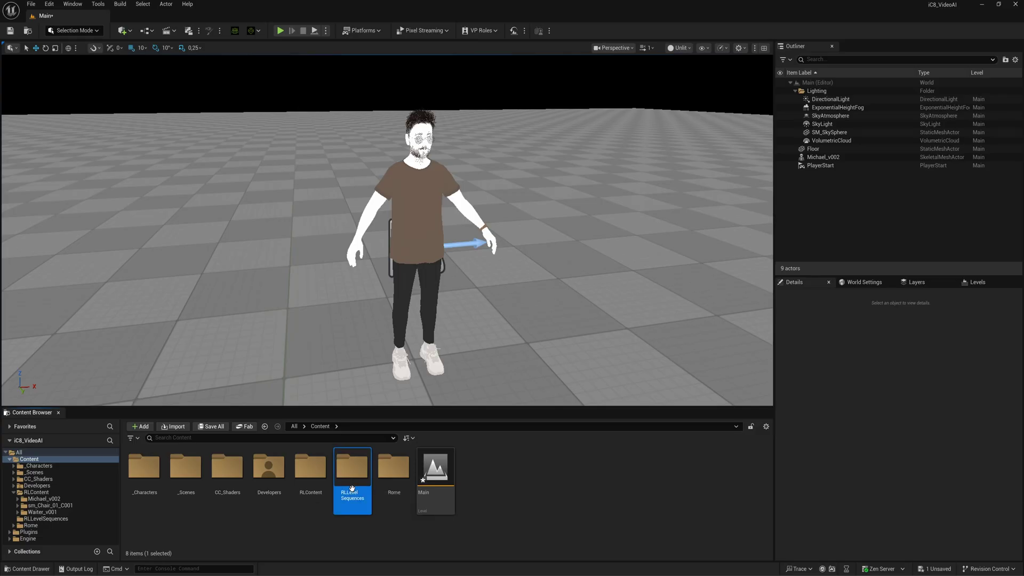
Preview the transferred sequence from RLLevelSequences and move it into _Scenes/SC001/Clips
{"action": "double_click", "coordinate": [352, 486]}
{"action": "double_click", "coordinate": [143, 467]}
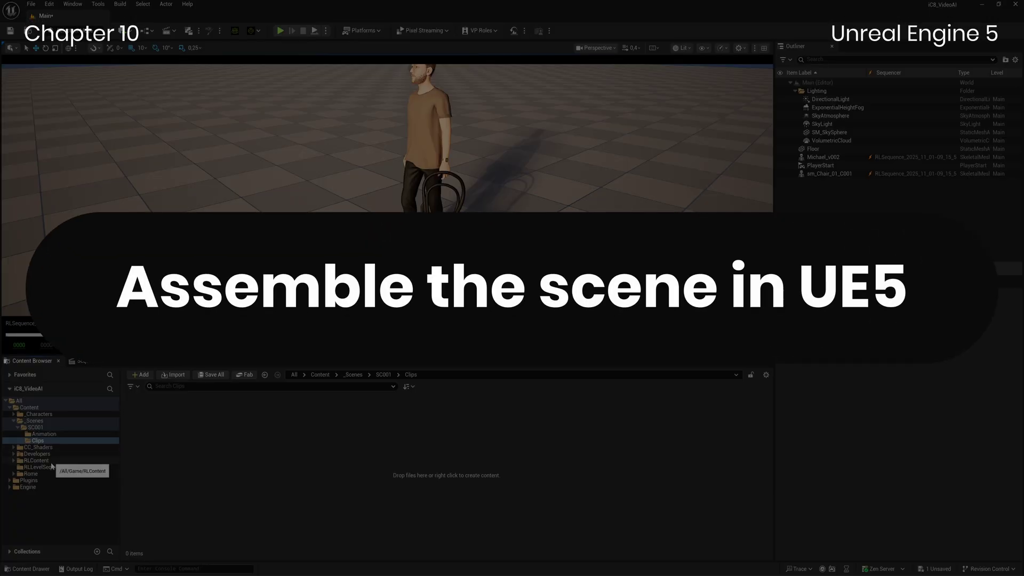
{"action": "left_click", "coordinate": [32, 467]}
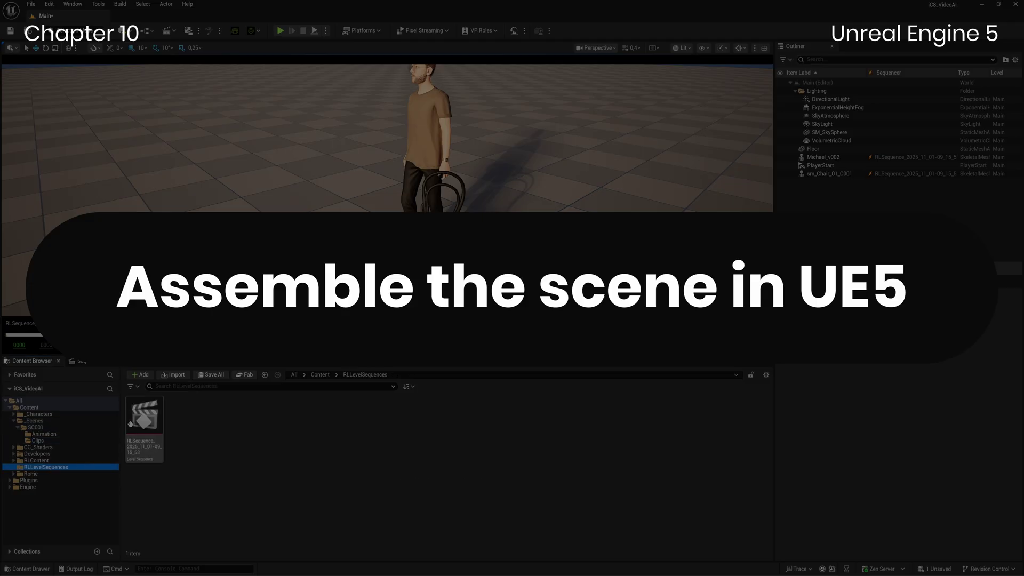
{"action": "left_click_drag", "start_coordinate": [144, 419], "coordinate": [40, 443]}
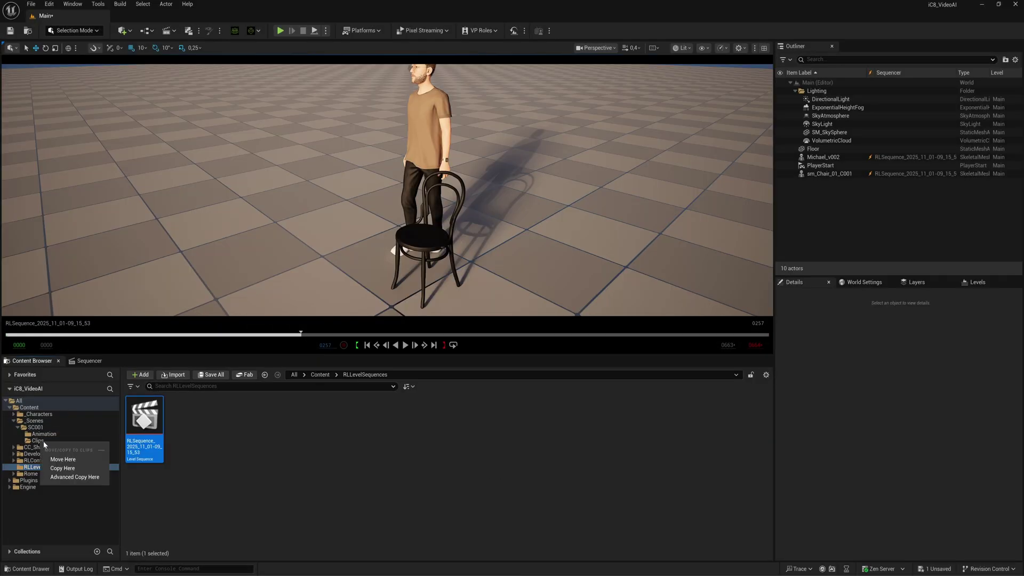
{"action": "left_click", "coordinate": [68, 464]}
Rename the moved sequence to SC001_Michael_C001_v001
{"action": "left_click", "coordinate": [37, 441]}
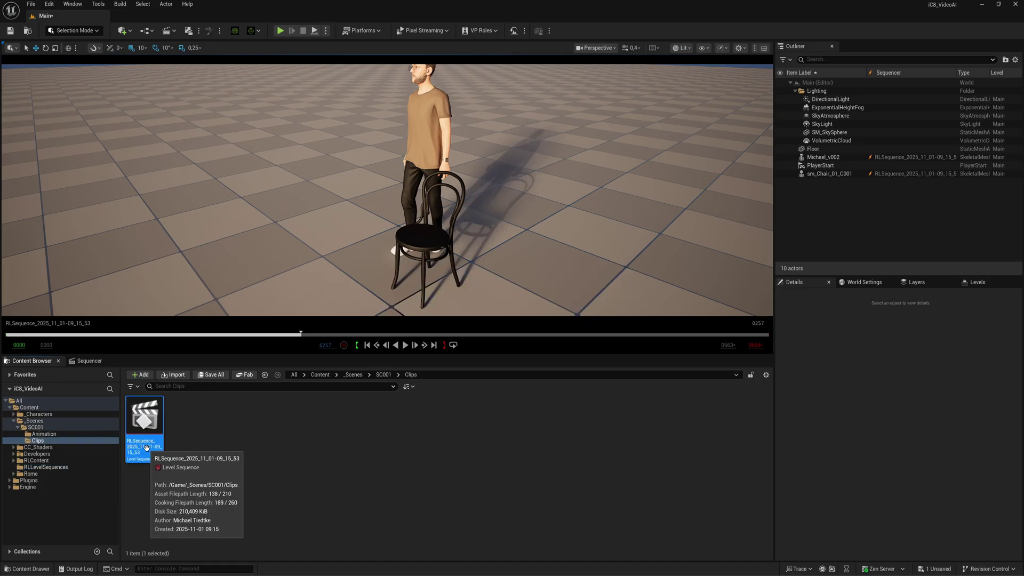
{"action": "key", "text": "F2"}
{"action": "type", "text": "SC001_Michael_C001_v001"}
{"action": "key", "text": "Return"}
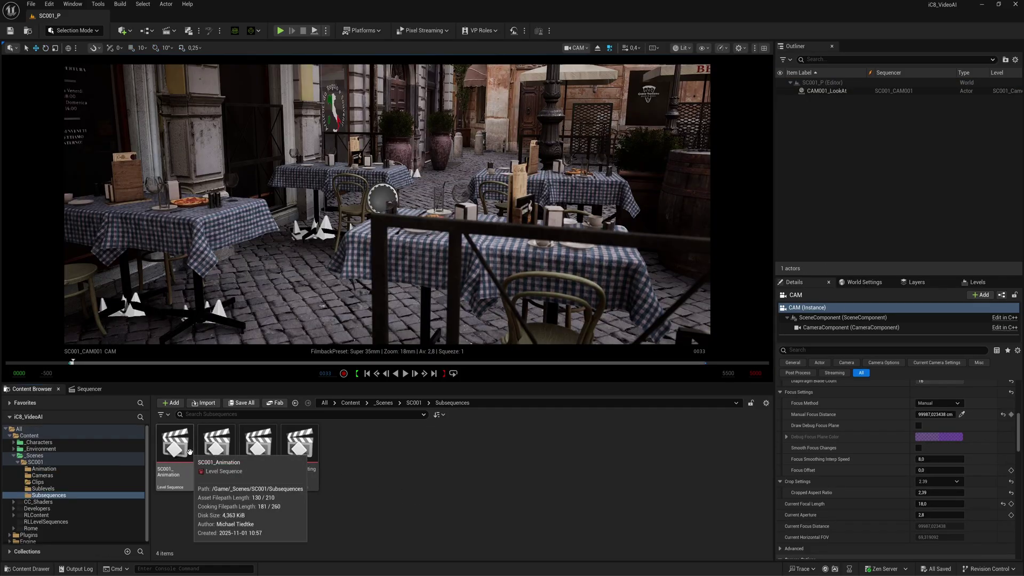
In SC001_Animation, add Michael's clips as subsequences and name the track Michael
{"action": "left_click", "coordinate": [171, 476]}
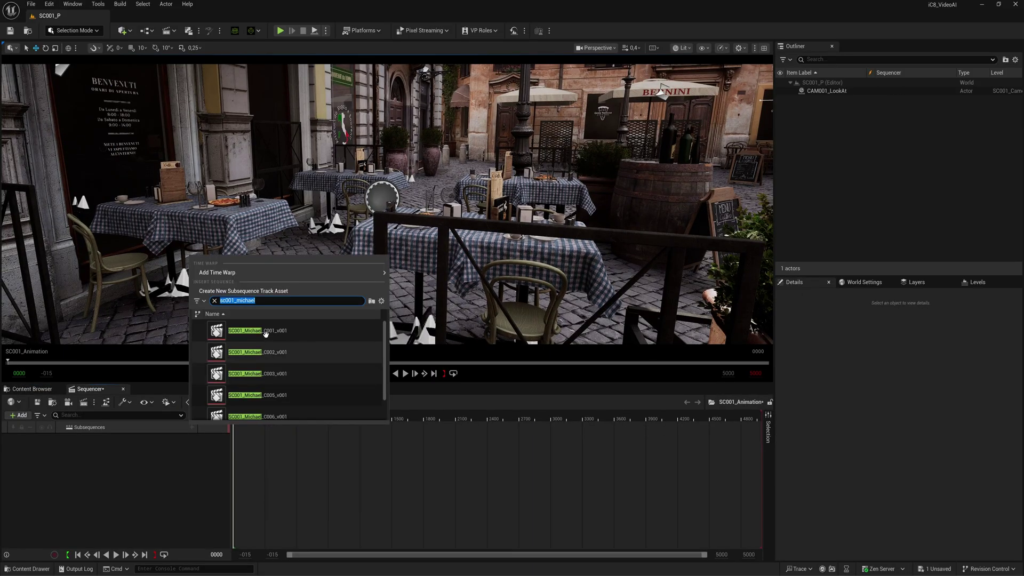
{"action": "left_click", "coordinate": [277, 419]}
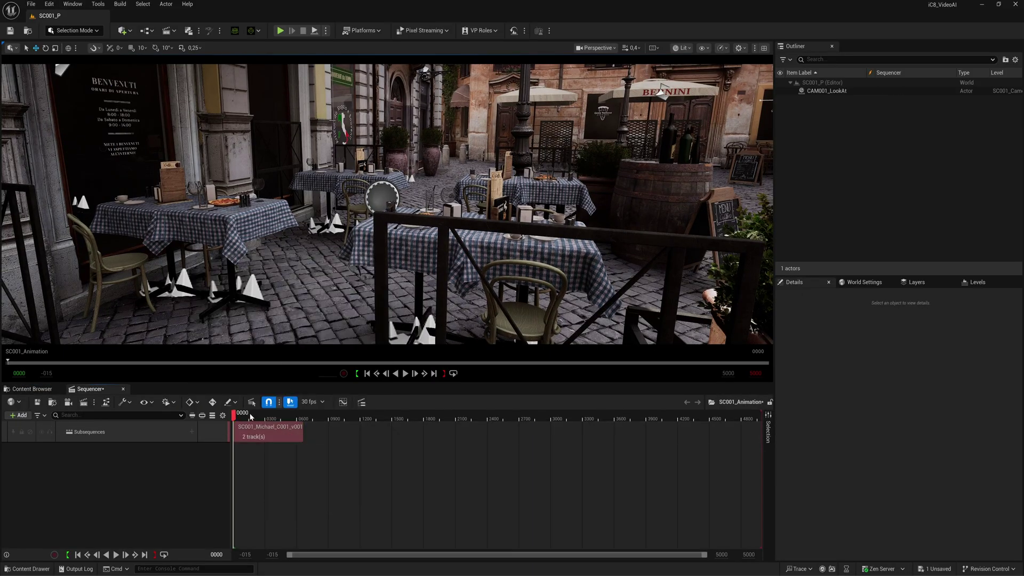
{"action": "left_click_drag", "start_coordinate": [250, 413], "coordinate": [303, 413]}
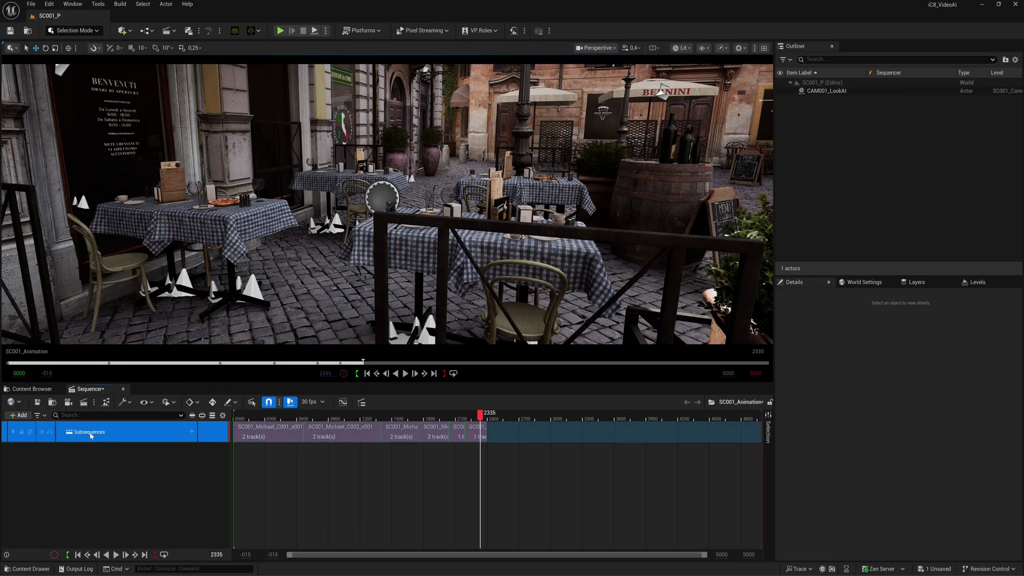
{"action": "double_click", "coordinate": [93, 432]}
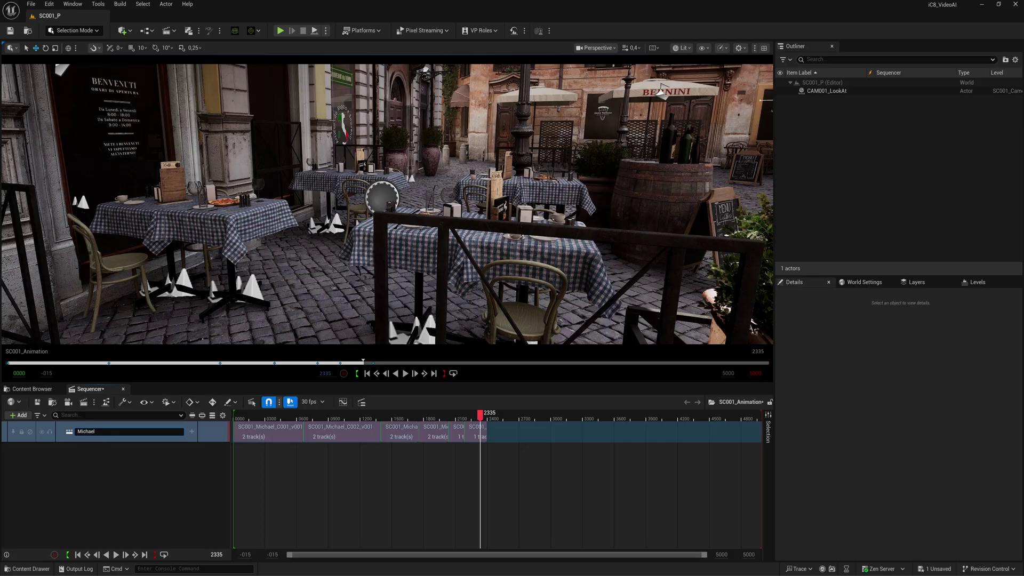
{"action": "key", "text": "Return"}
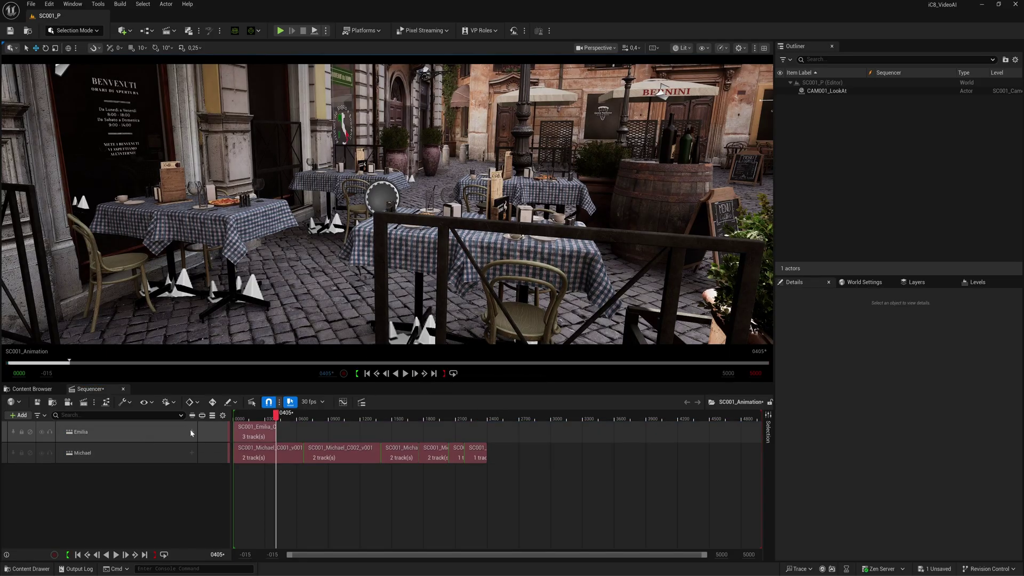
Add an Emilia subsequence track holding her sc001_emilia clips, starting with C002
{"action": "left_click", "coordinate": [192, 432]}
{"action": "type", "text": "sc001_emilia"}
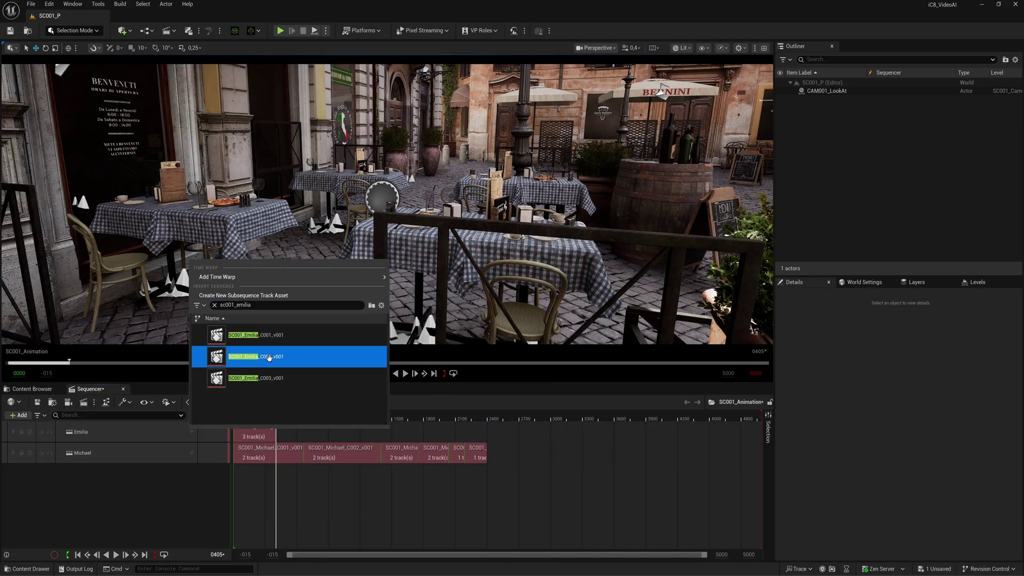
{"action": "left_click", "coordinate": [269, 356]}
{"action": "left_click", "coordinate": [424, 374]}
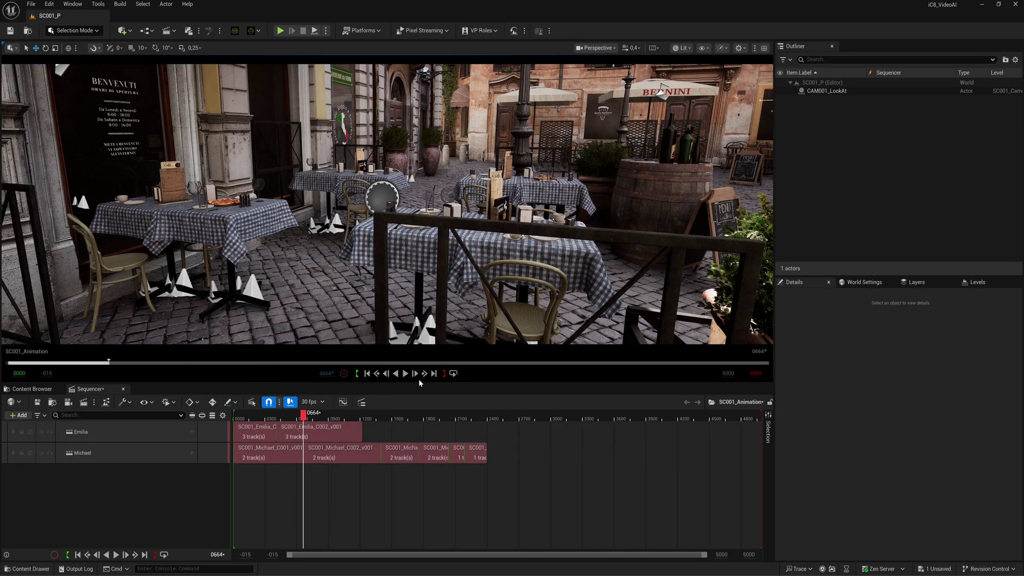
{"action": "left_click", "coordinate": [424, 373]}
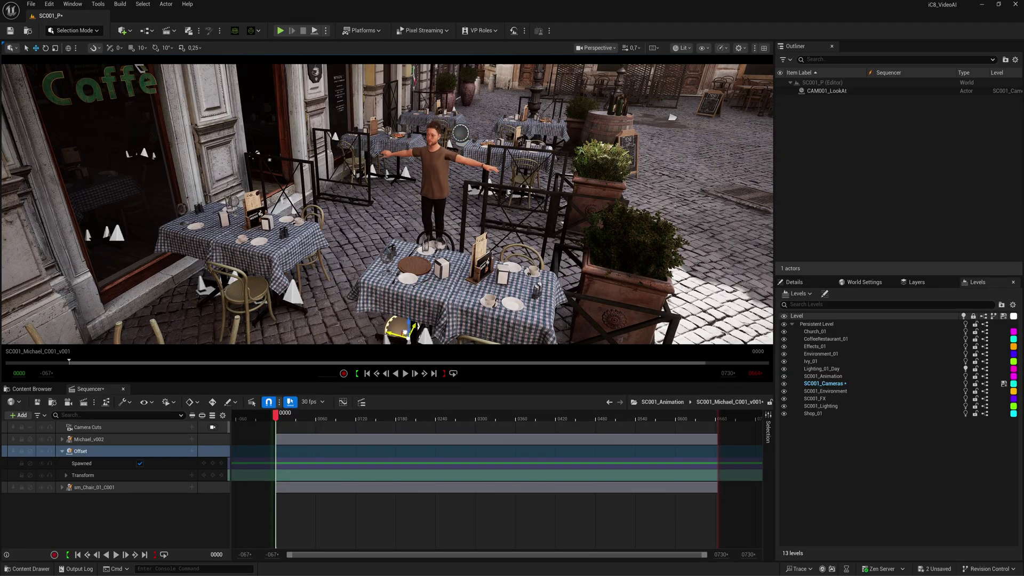
Review Michael's spine_02_ctrl keys between frames 411 and 466 and play the edited lean
{"action": "key", "text": "f"}
{"action": "left_click", "coordinate": [405, 373]}
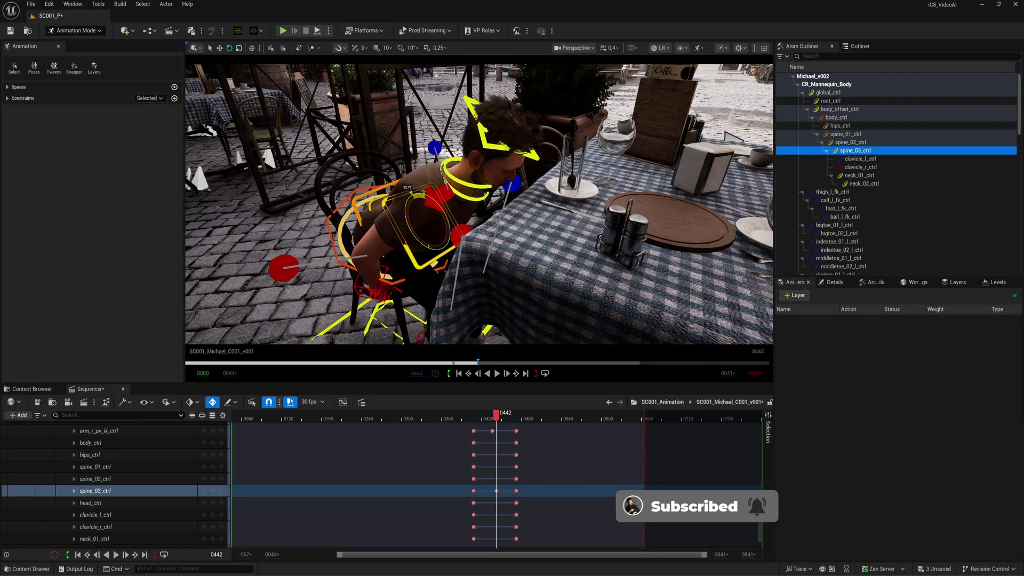
{"action": "left_click", "coordinate": [487, 419]}
{"action": "key", "text": "Right"}
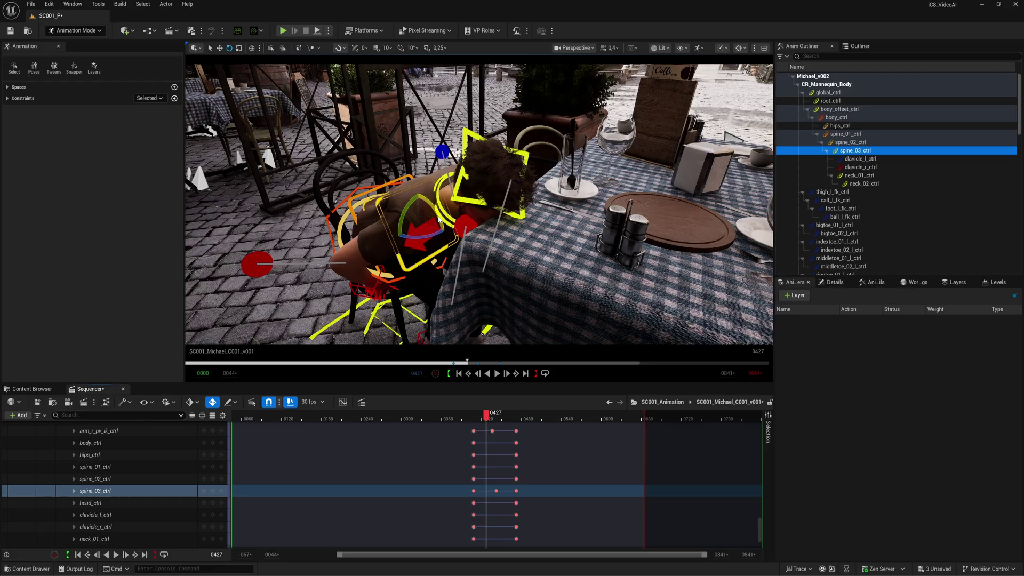
{"action": "mouse_move", "coordinate": [487, 414]}
{"action": "left_mouse_down"}
{"action": "mouse_move", "coordinate": [530, 413]}
{"action": "mouse_move", "coordinate": [476, 412]}
{"action": "left_mouse_up"}
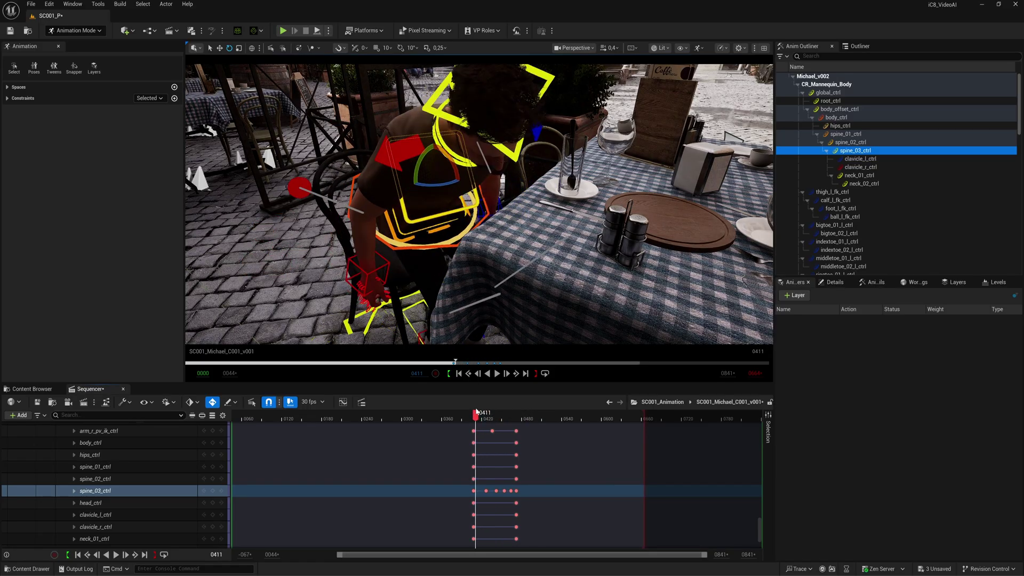
{"action": "key", "text": "space"}
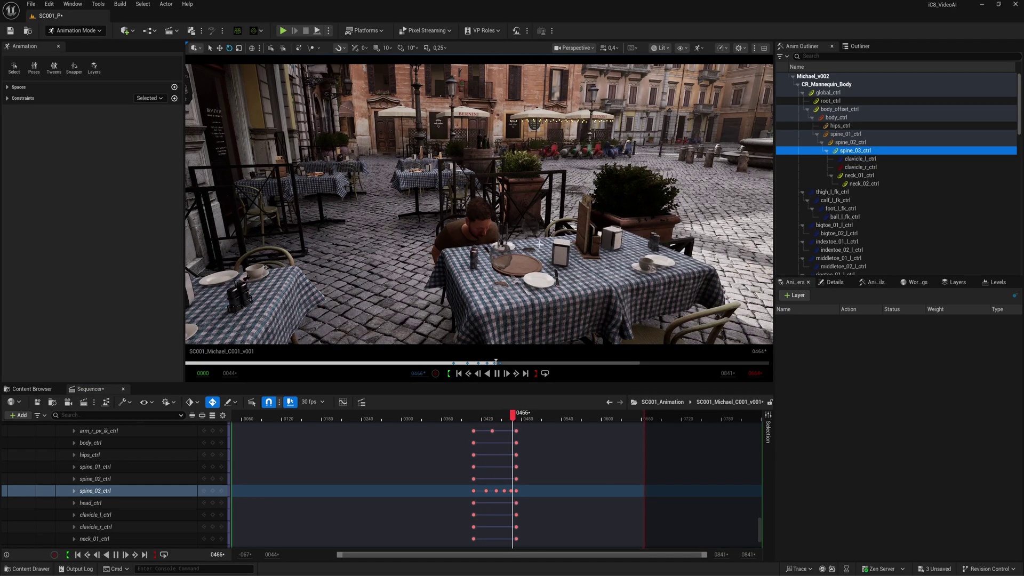